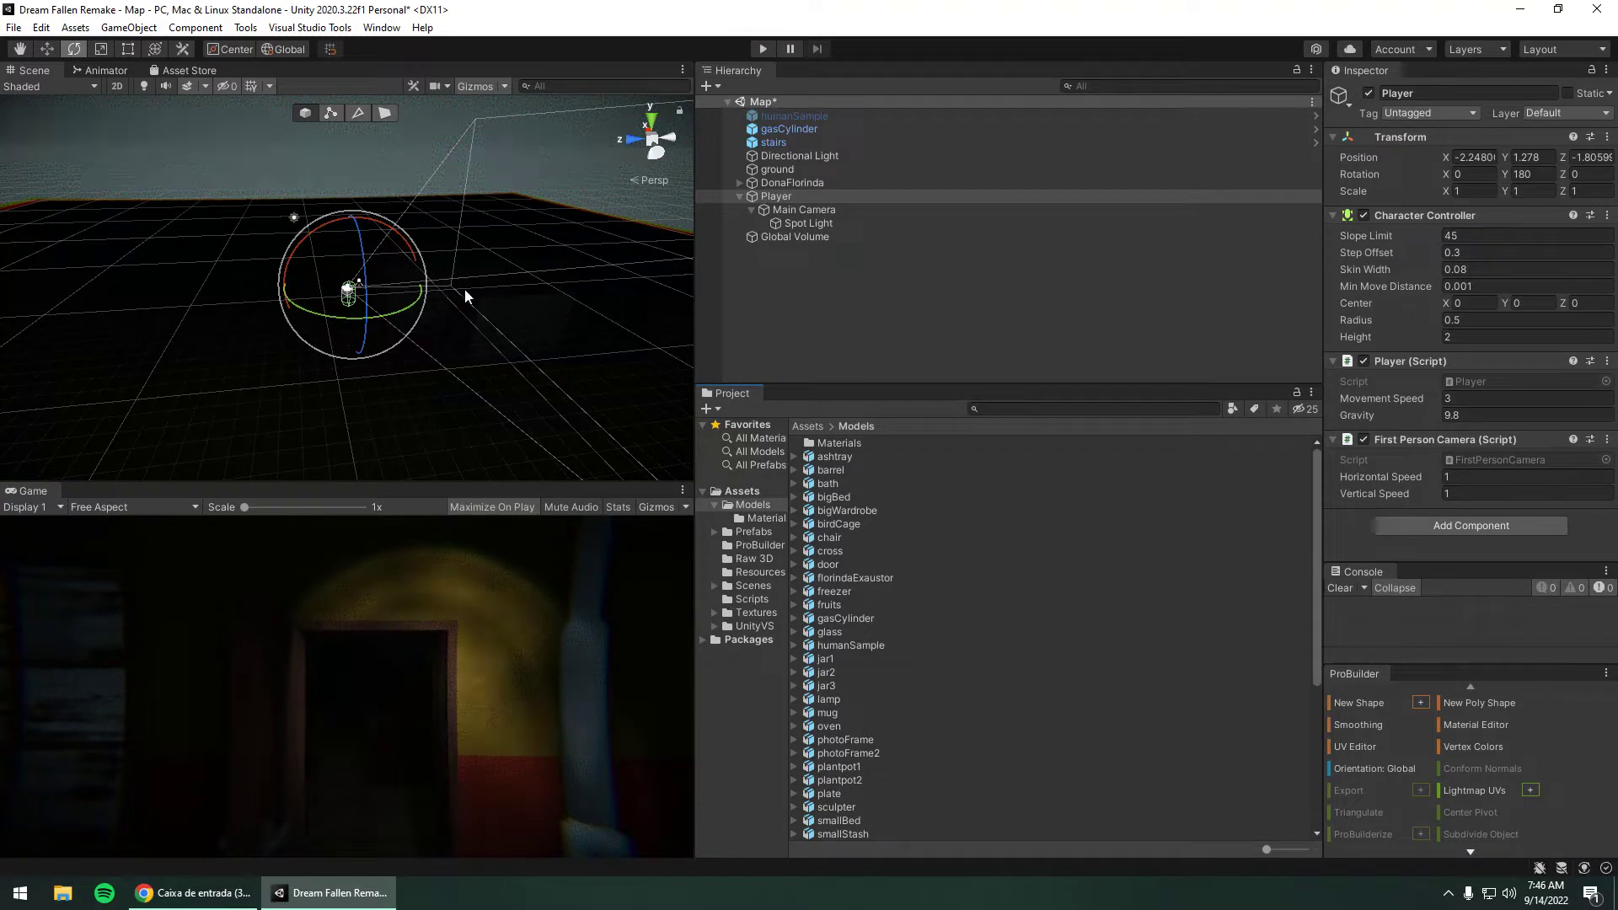
# Fold away the Player's children and fly the Scene view to the Player beside the yellow wall.
pyautogui.click(739, 196)
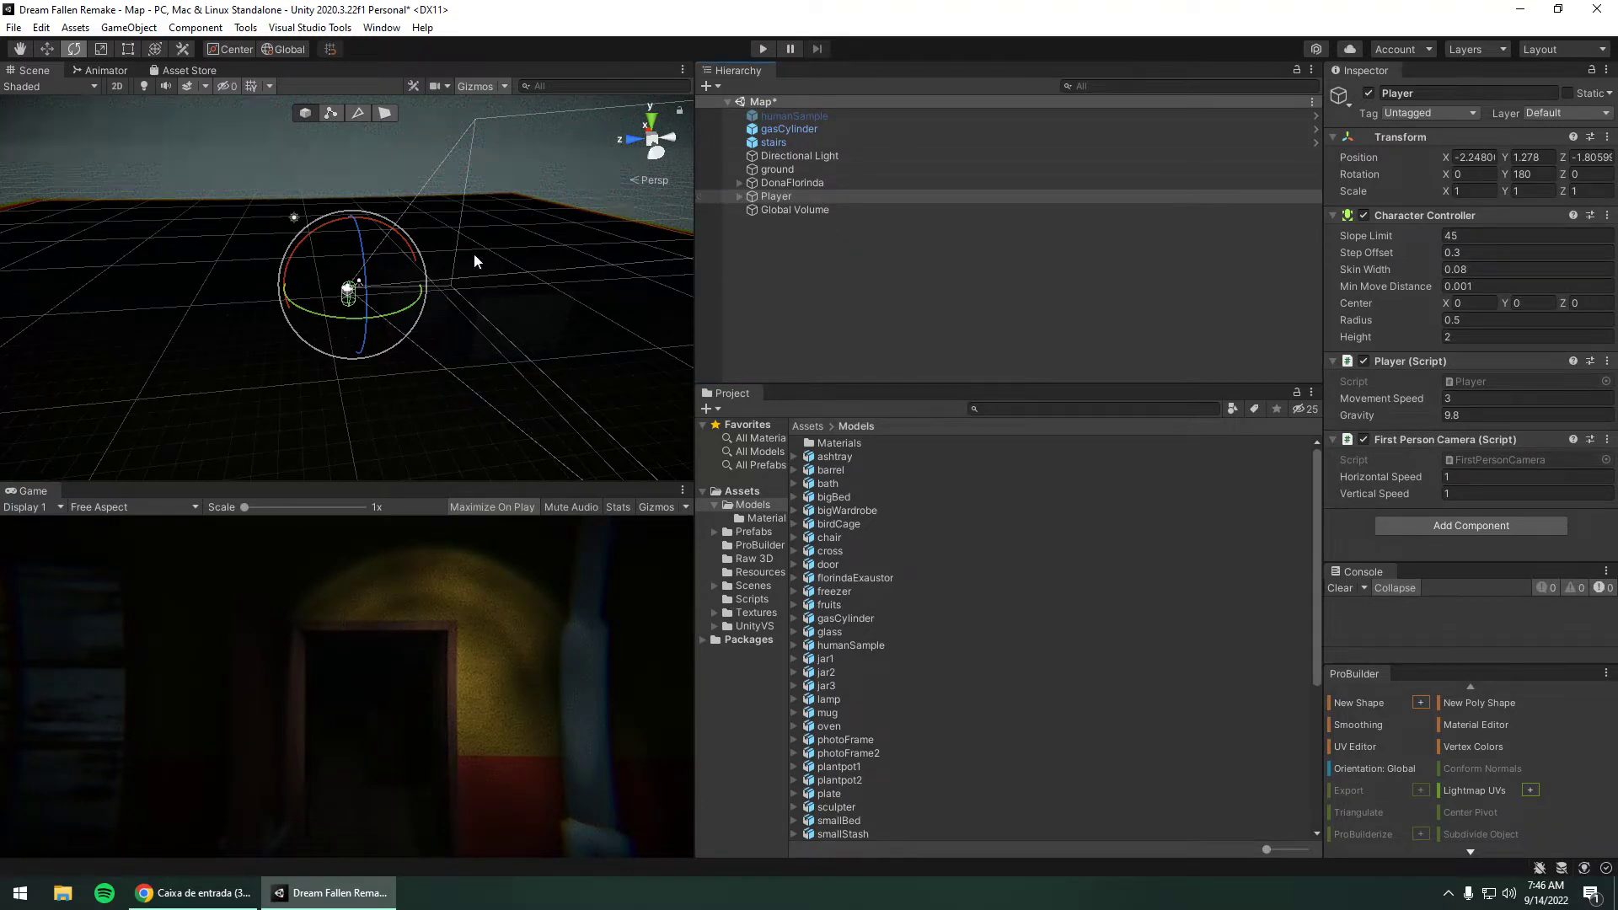
pyautogui.moveTo(473, 253)
pyautogui.mouseDown(button='right')
pyautogui.moveTo(445, 306)
pyautogui.moveTo(563, 229)
pyautogui.moveTo(942, 216)
pyautogui.mouseUp(button='right')
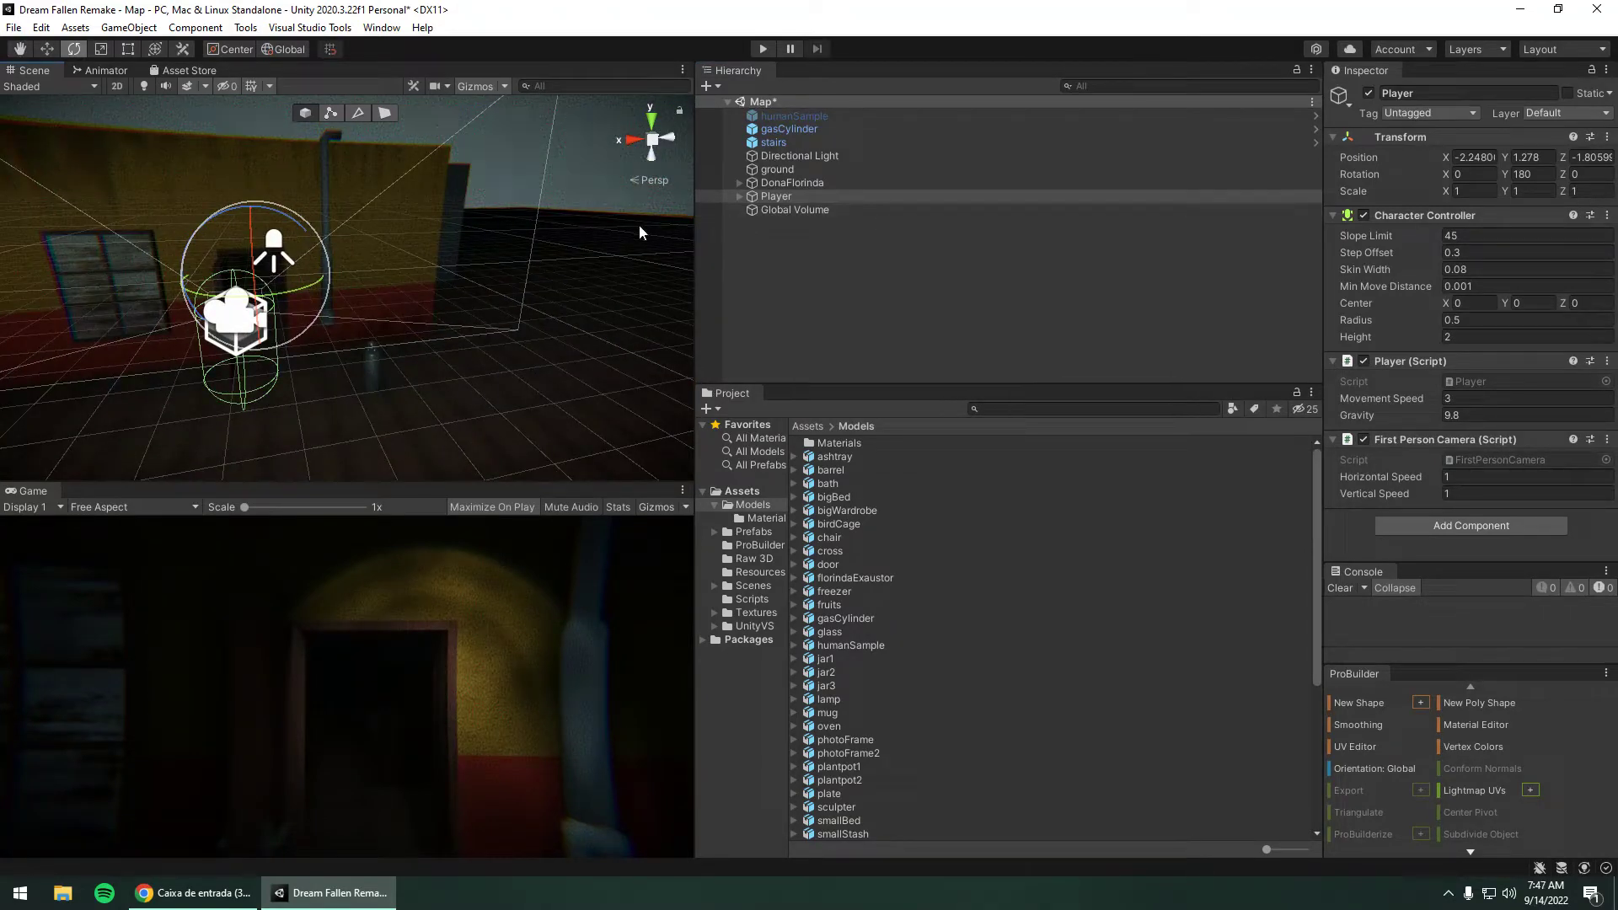
pyautogui.moveTo(579, 270)
pyautogui.mouseDown(button='right')
pyautogui.moveTo(482, 261)
pyautogui.moveTo(529, 266)
pyautogui.moveTo(402, 220)
pyautogui.moveTo(464, 220)
pyautogui.mouseUp(button='right')
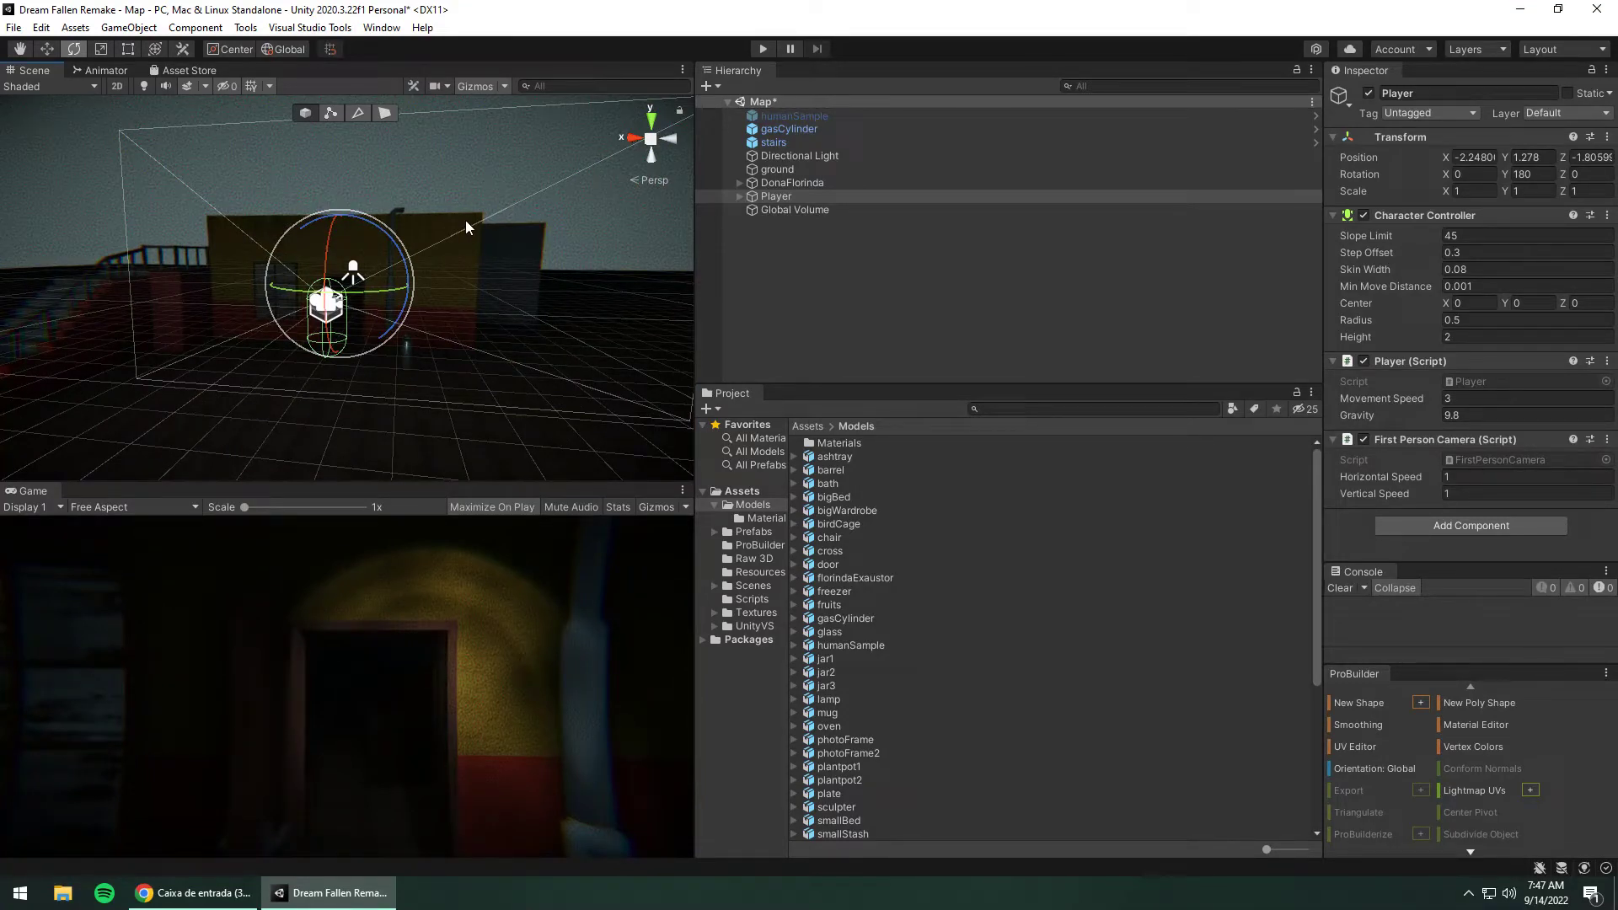
pyautogui.moveTo(477, 231); pyautogui.dragTo(518, 324, button='right')
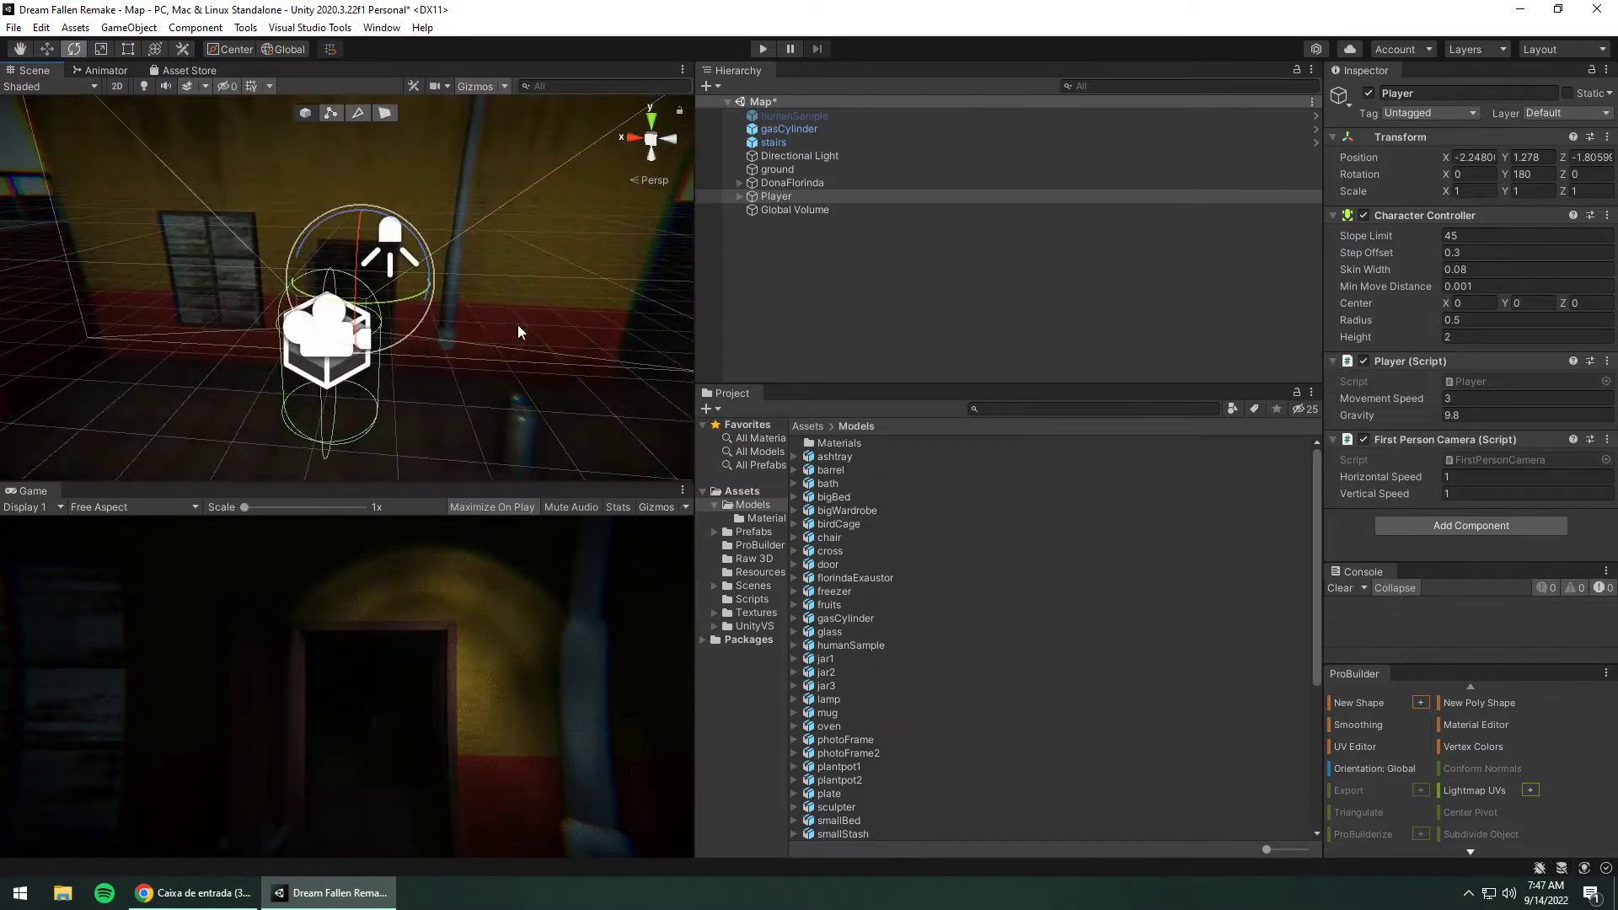
# Delete the Global Volume object from the scene hierarchy.
pyautogui.click(789, 216)
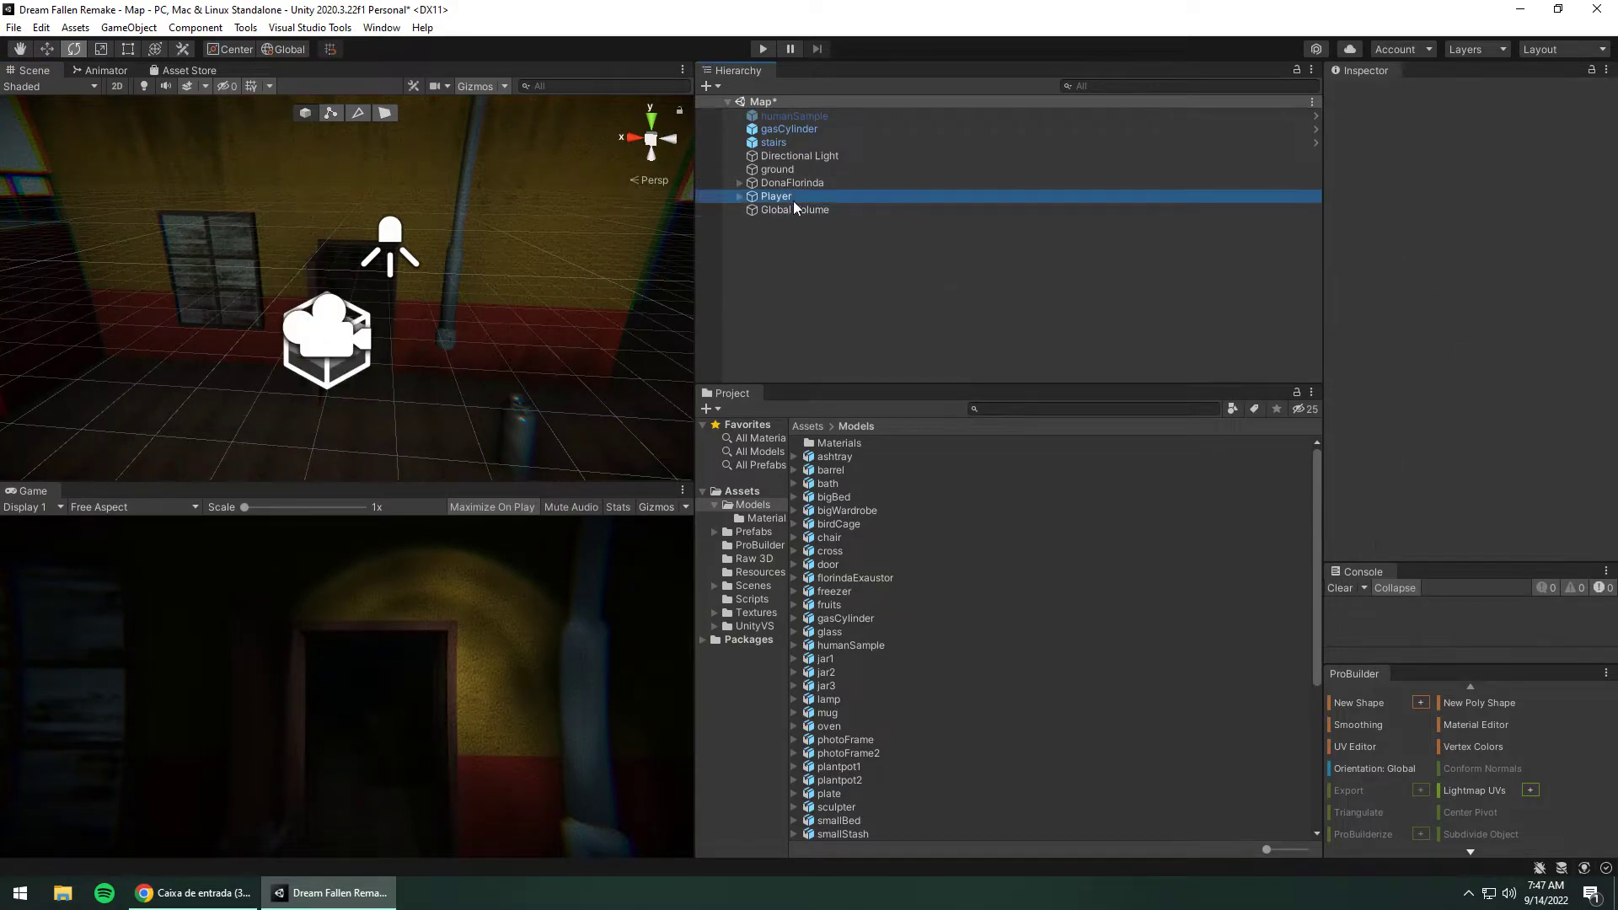
pyautogui.moveTo(793, 197); pyautogui.dragTo(806, 211)
pyautogui.click(794, 196)
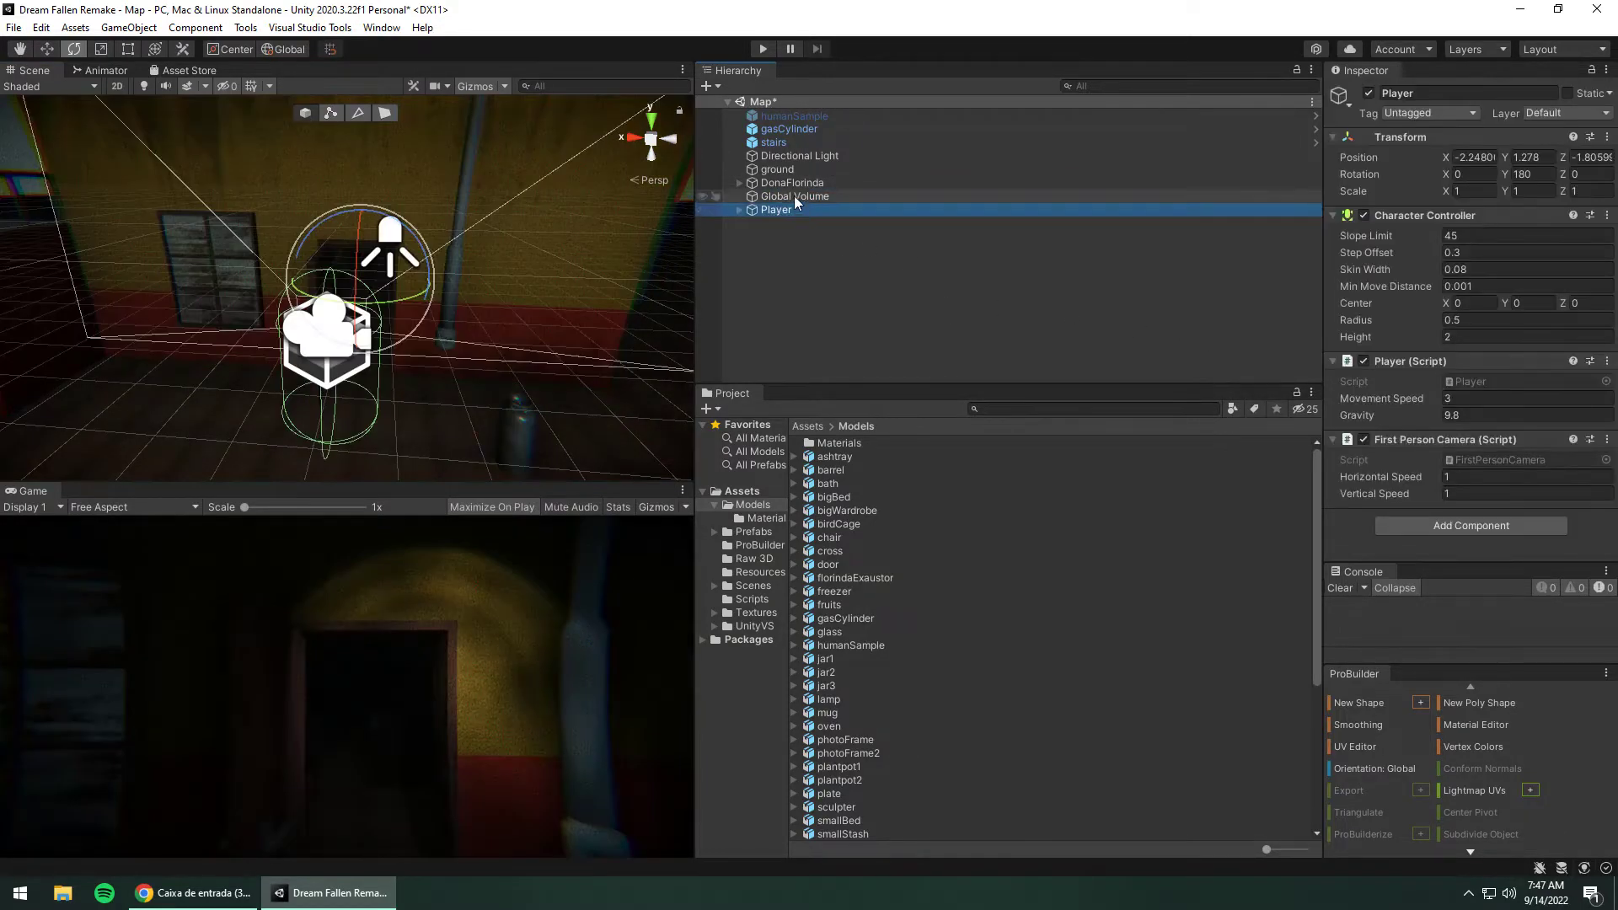
pyautogui.press('Delete')
# Expand DonaFlorinda to inspect its child objects, then fold them away again.
pyautogui.click(792, 183)
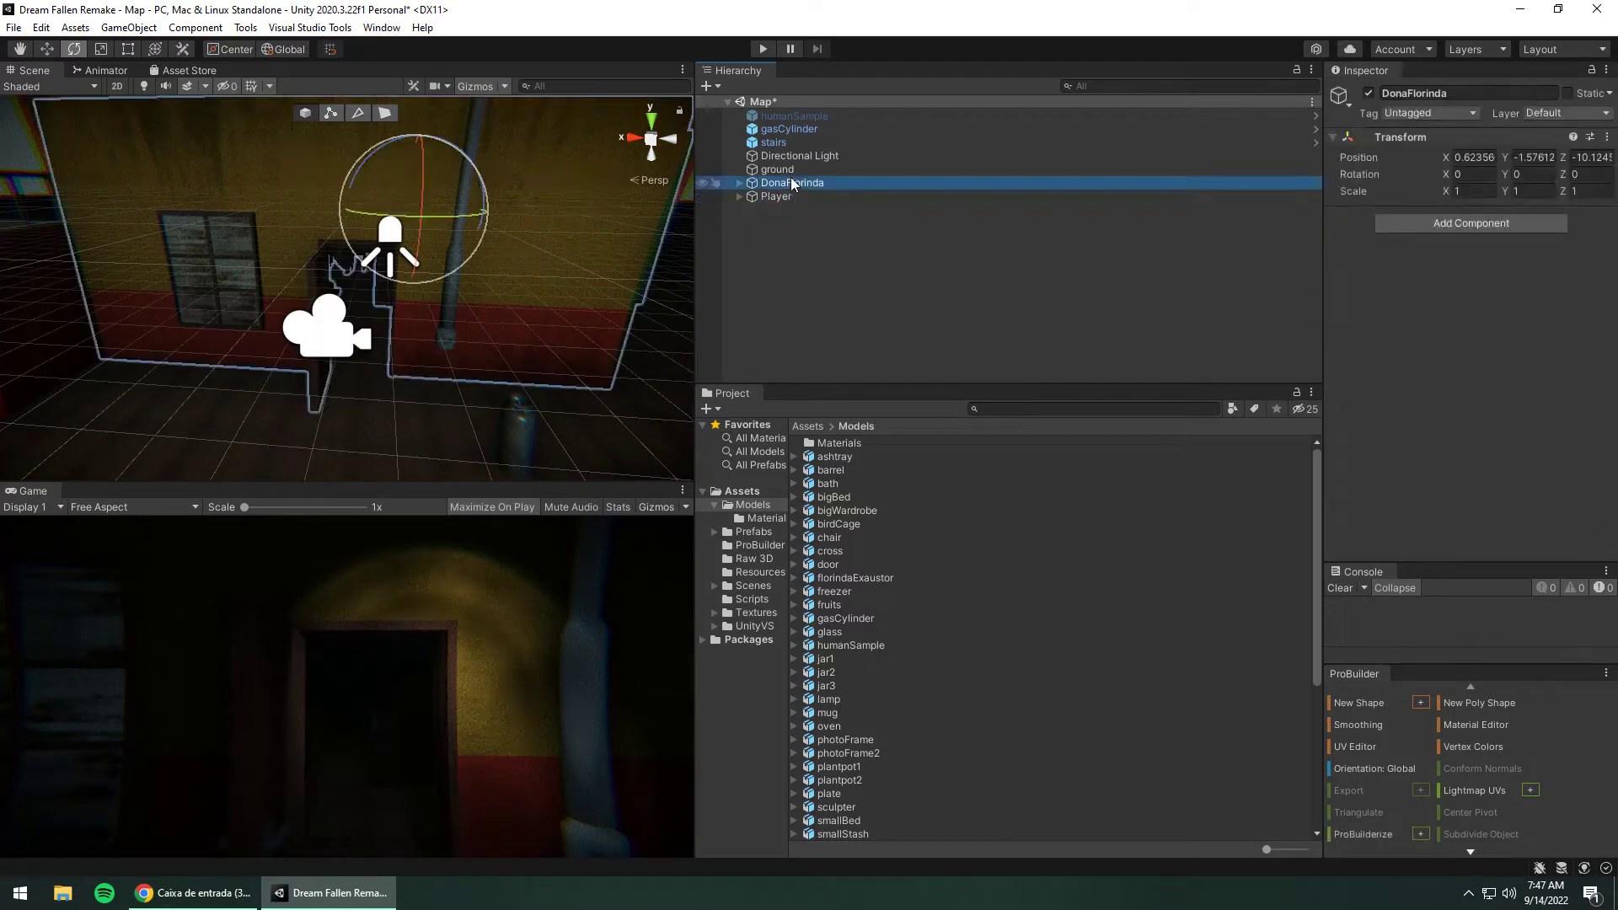
pyautogui.click(738, 183)
pyautogui.scroll(-10, 828, 276)
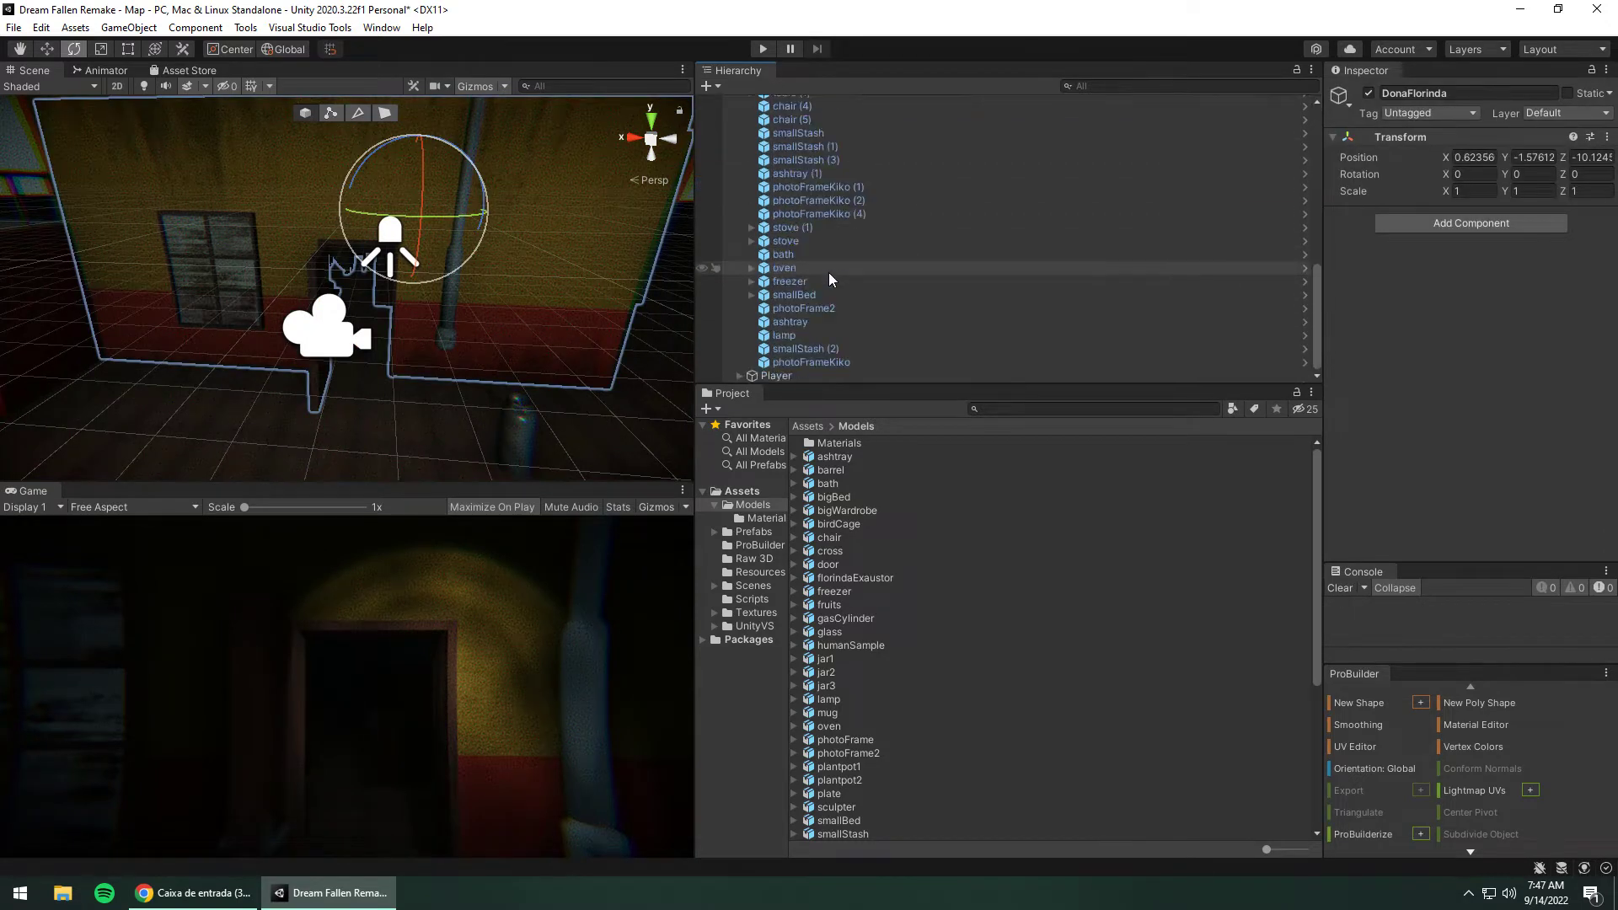
pyautogui.scroll(5, 804, 332)
pyautogui.scroll(5, 808, 327)
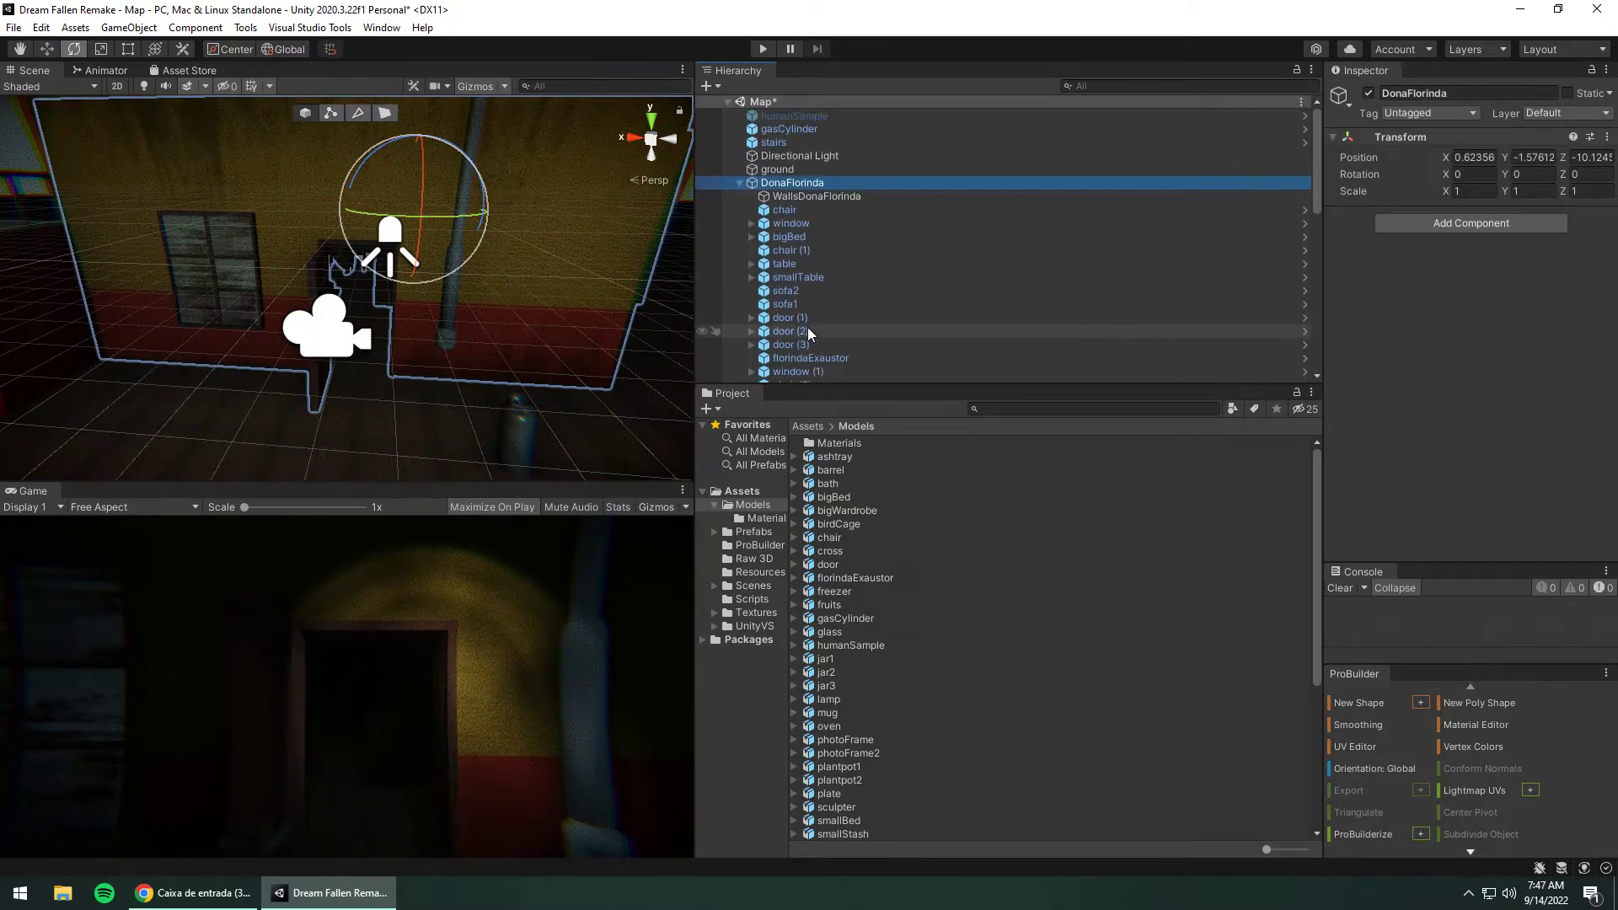
pyautogui.click(737, 182)
# Untick the Main Camera's Post-process Volume under Player and start Play mode.
pyautogui.click(740, 196)
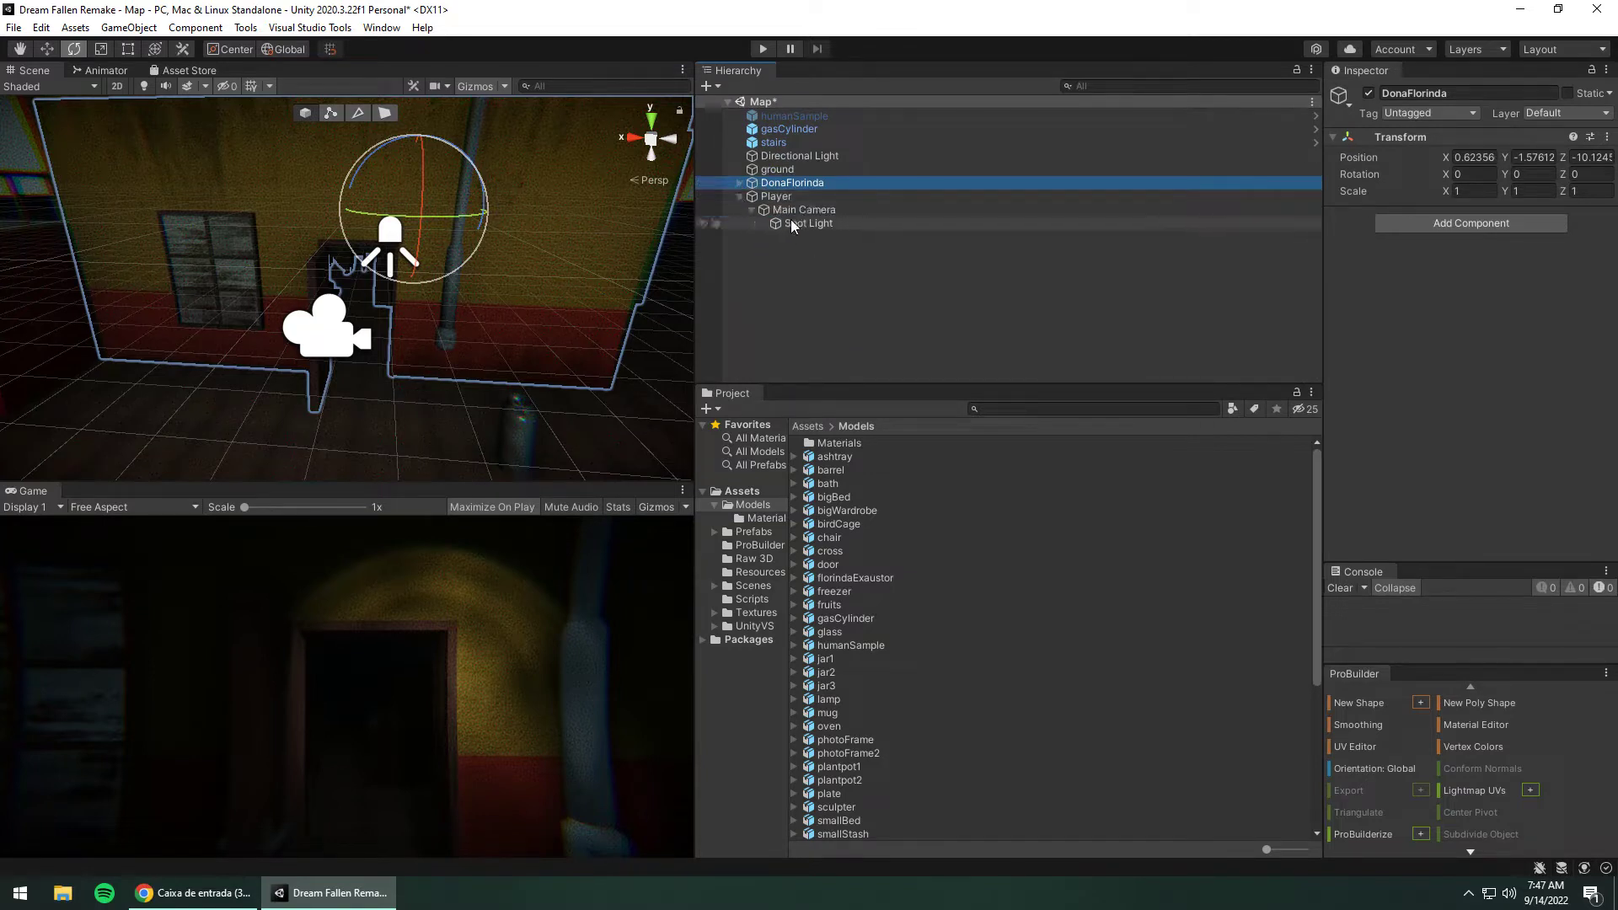
pyautogui.click(824, 209)
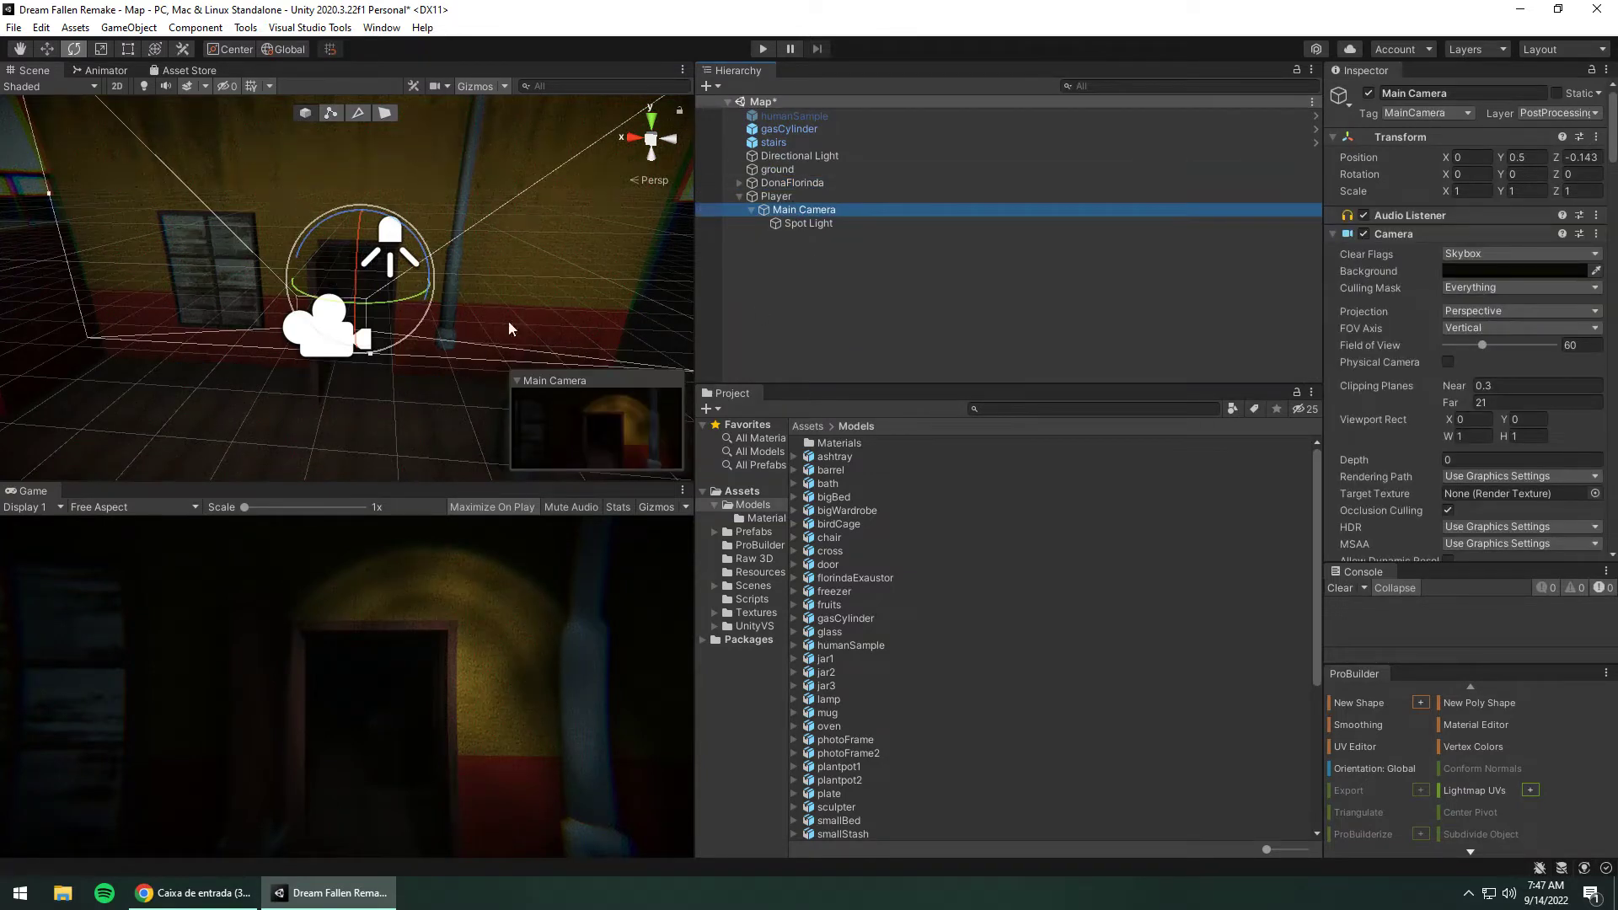
pyautogui.scroll(-10, 1484, 383)
pyautogui.scroll(3, 1400, 281)
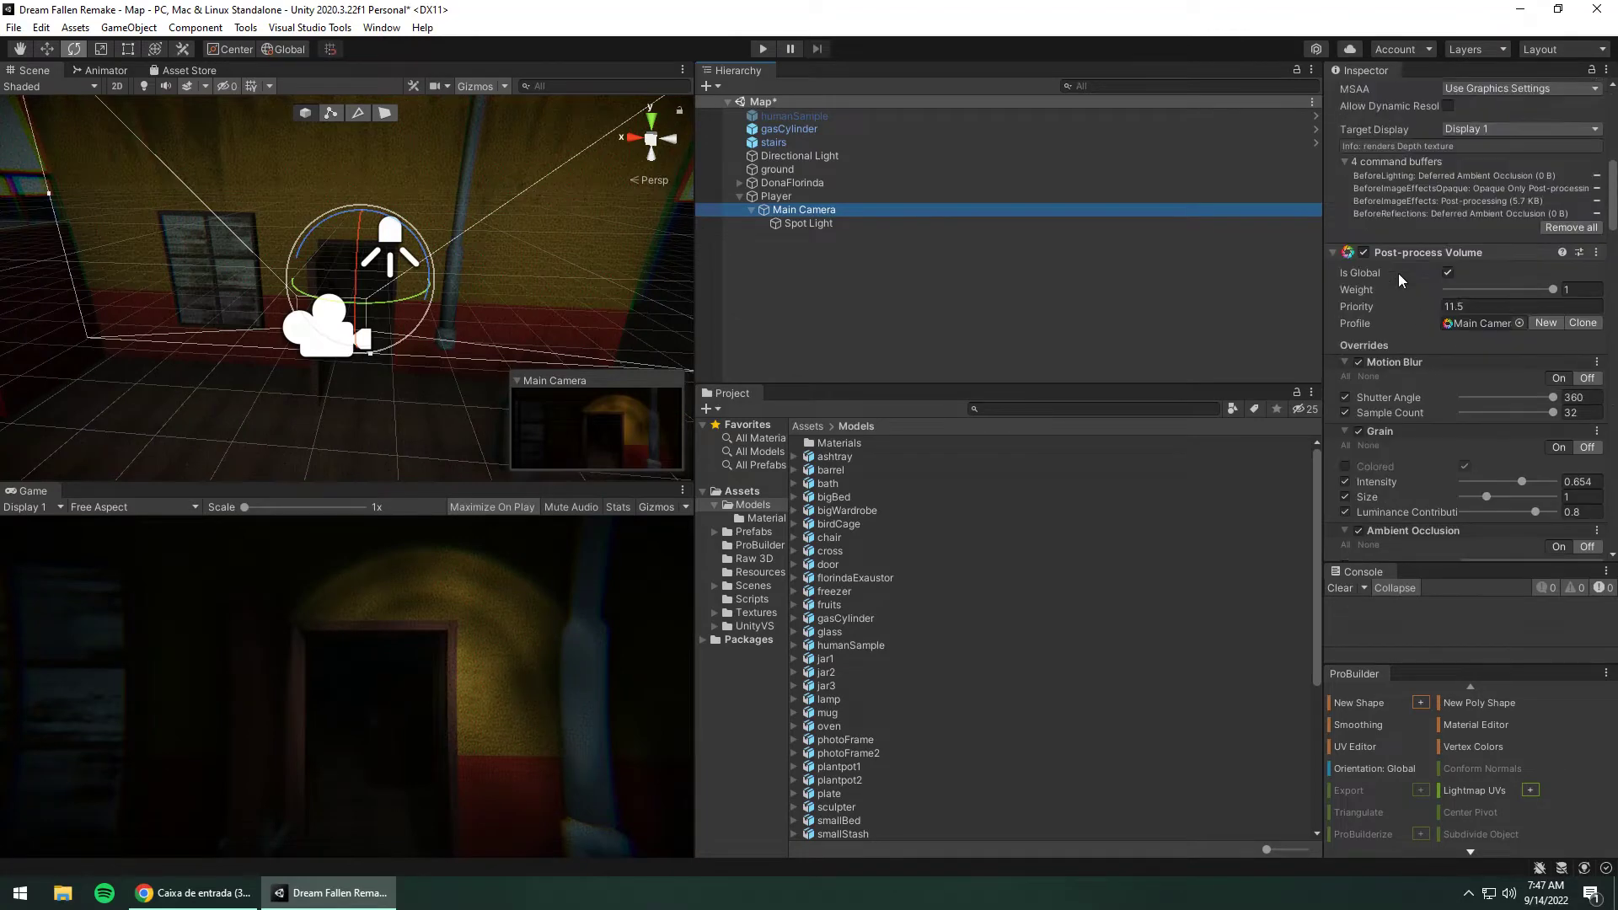
pyautogui.click(1364, 253)
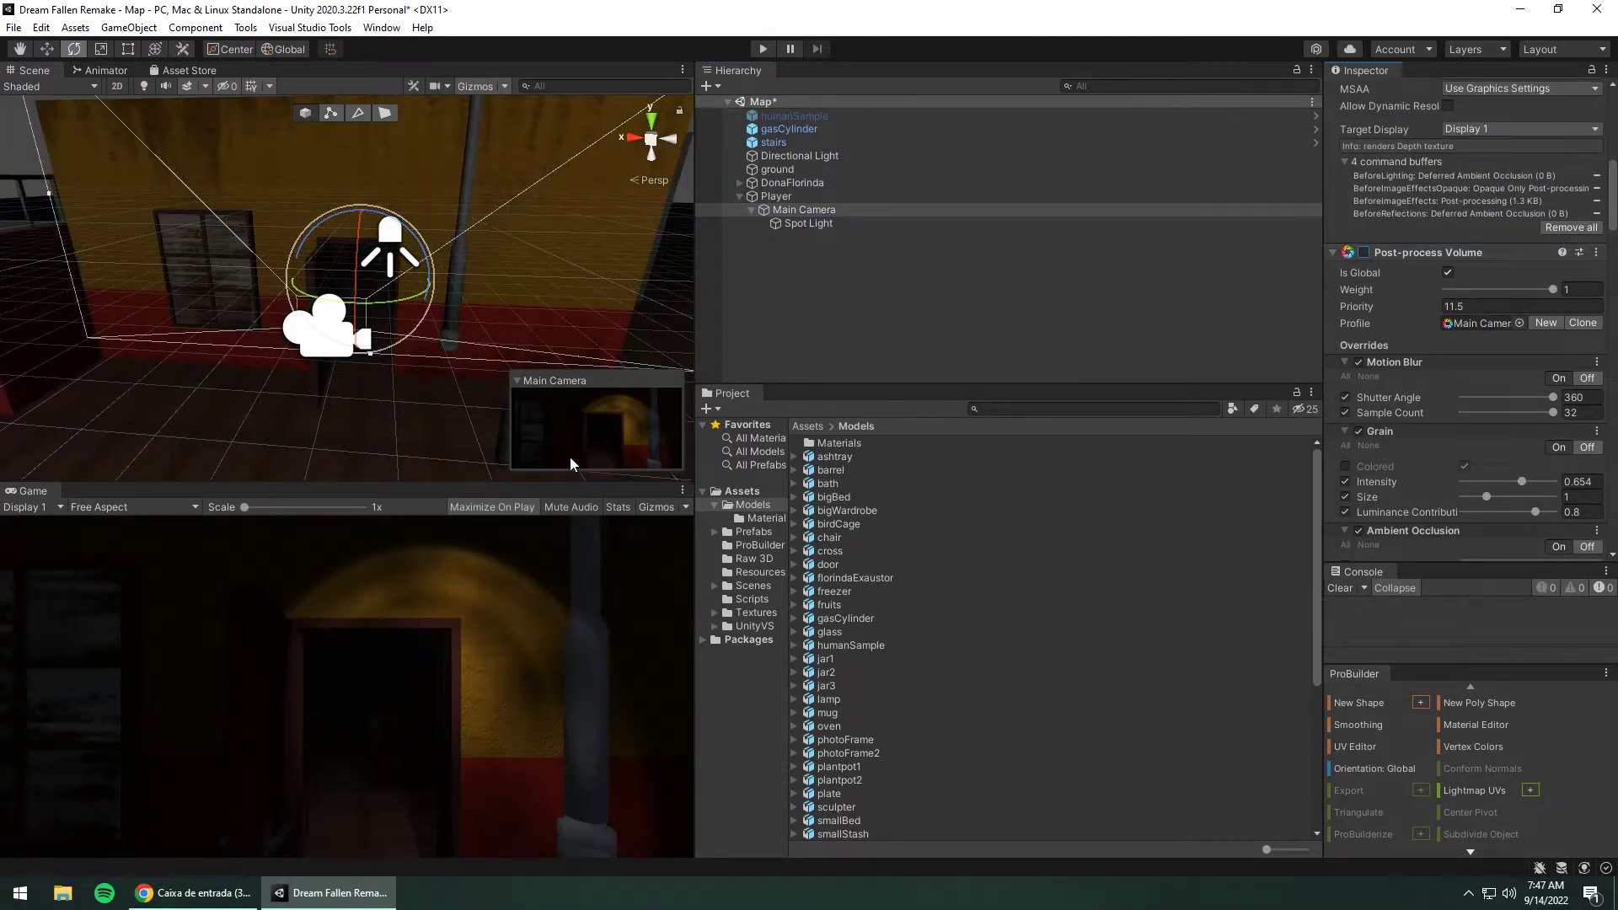
pyautogui.click(762, 50)
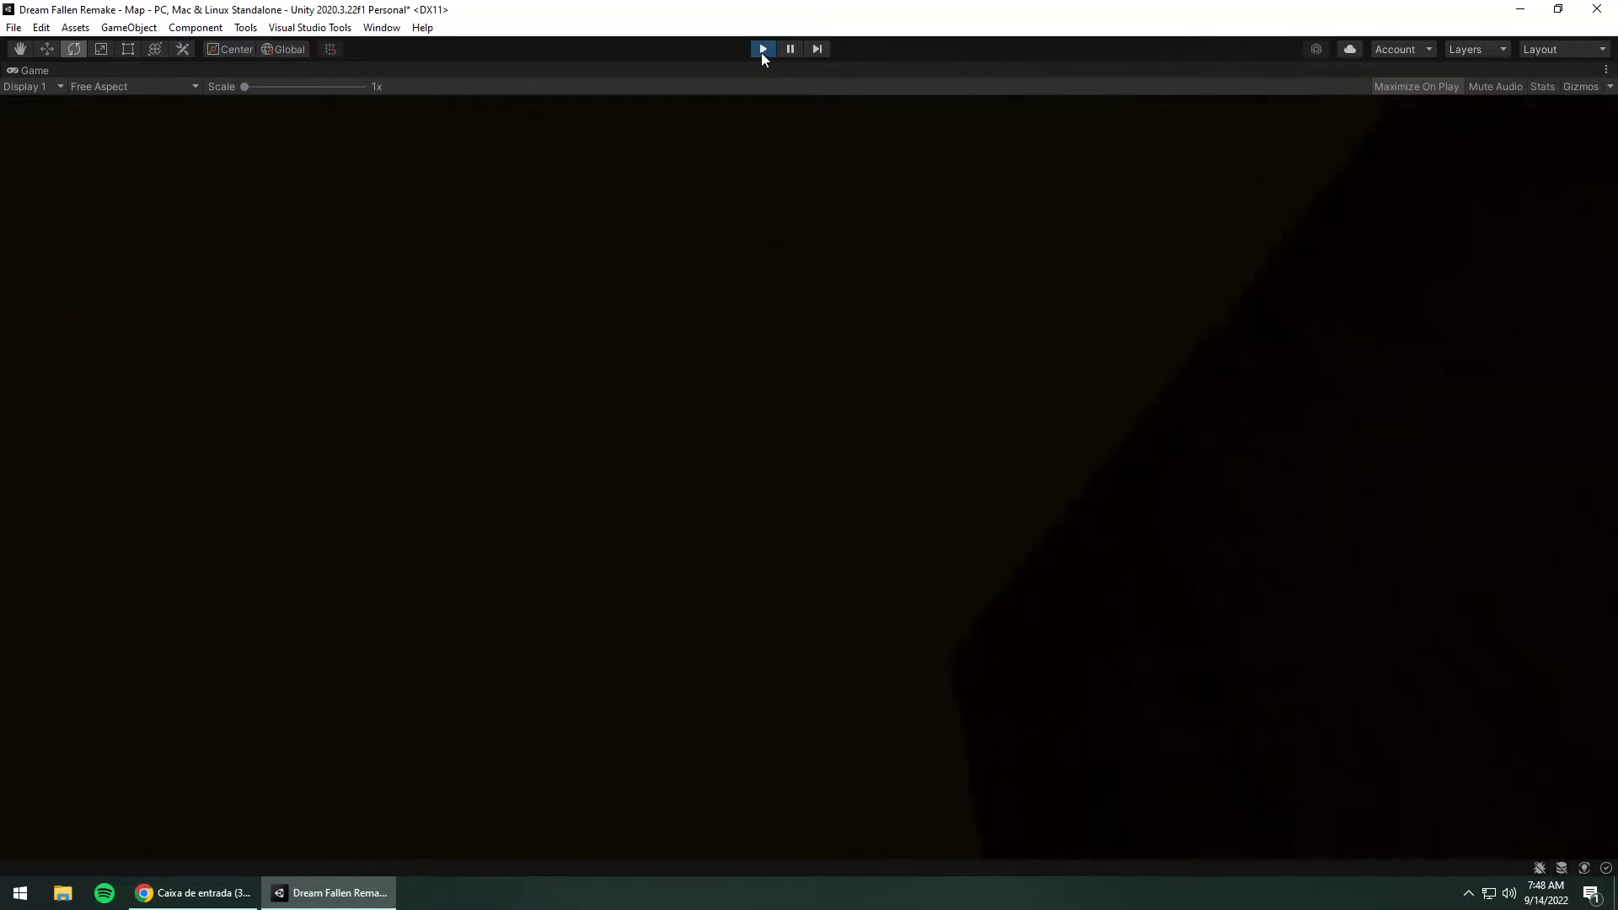
# Stop Play, re-enable the Main Camera's Post-process Volume, then test-run and stop the game.
pyautogui.click(761, 50)
pyautogui.click(1365, 236)
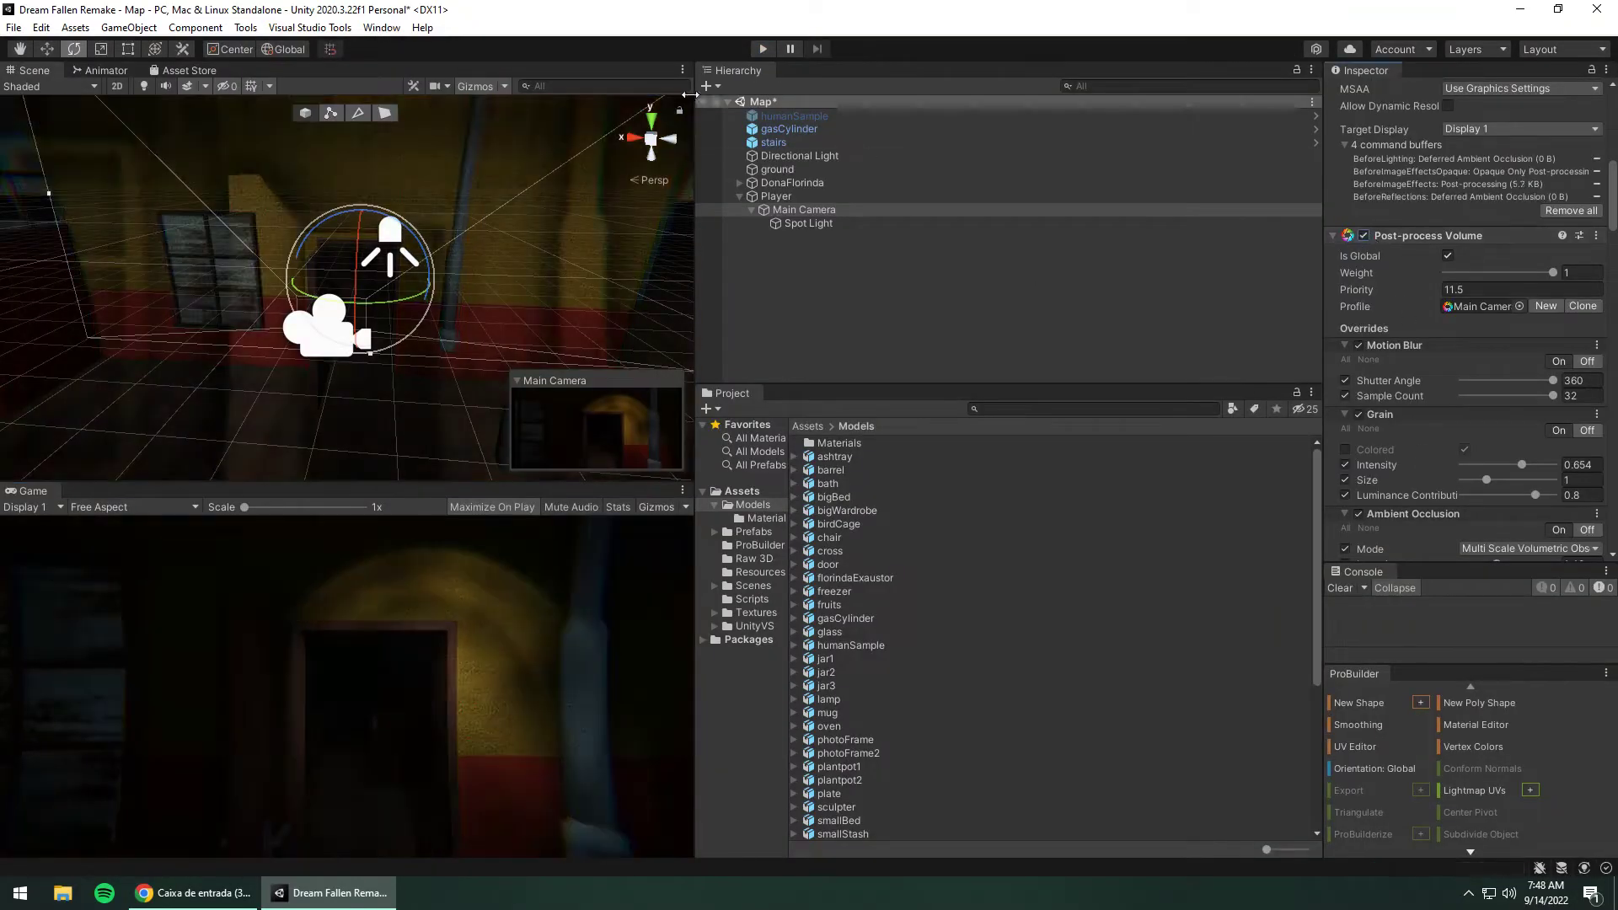
pyautogui.click(763, 48)
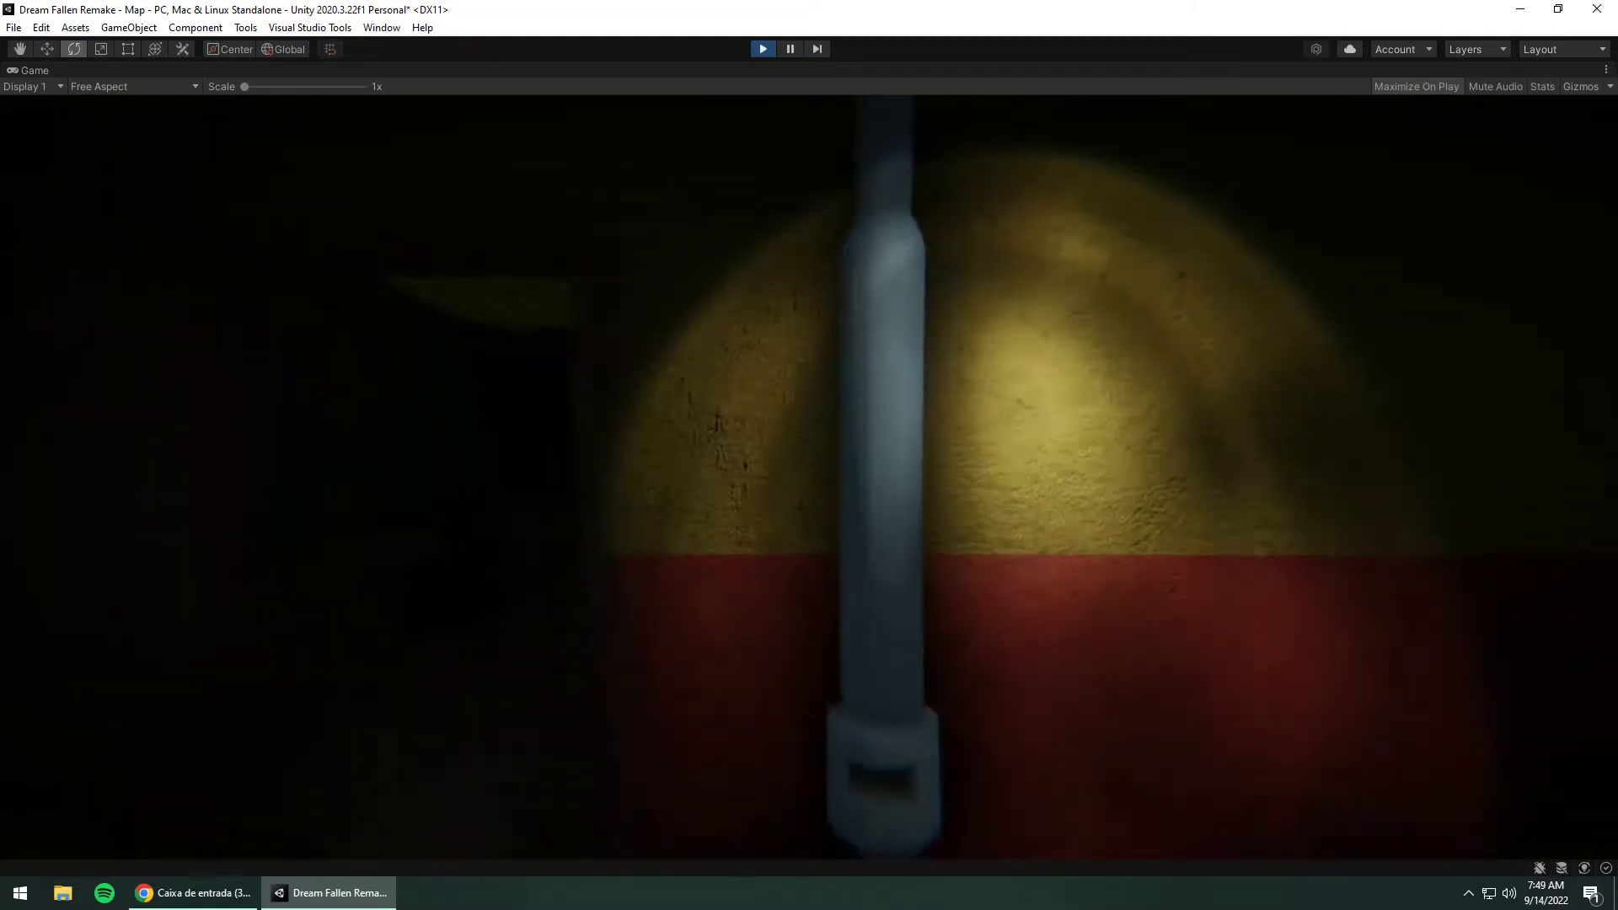
pyautogui.press('Escape')
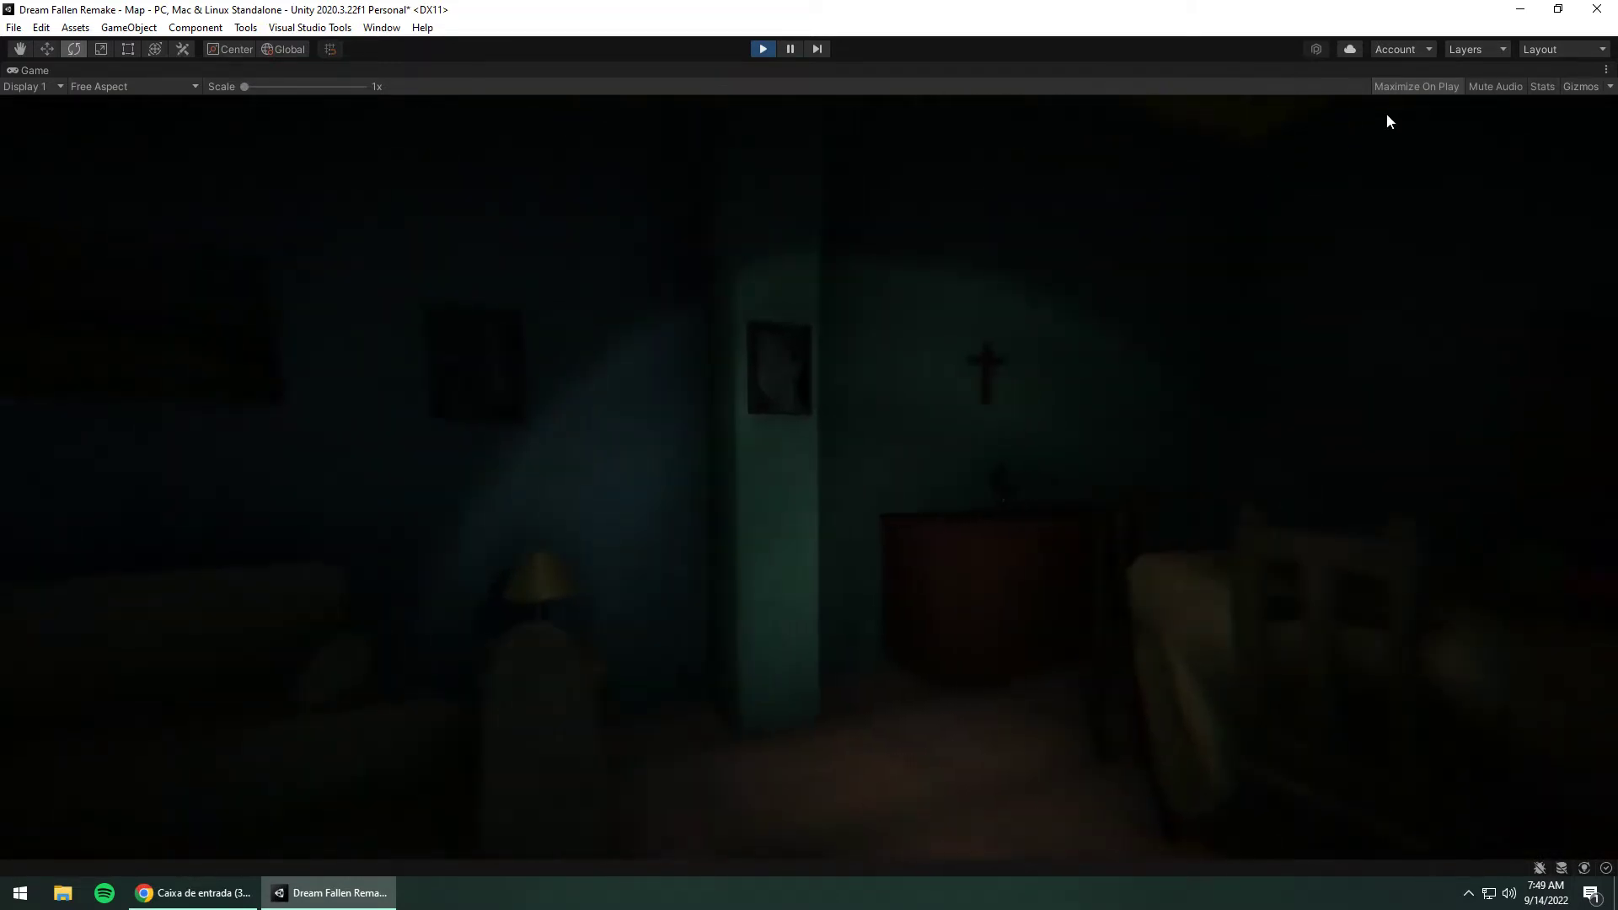
pyautogui.click(758, 48)
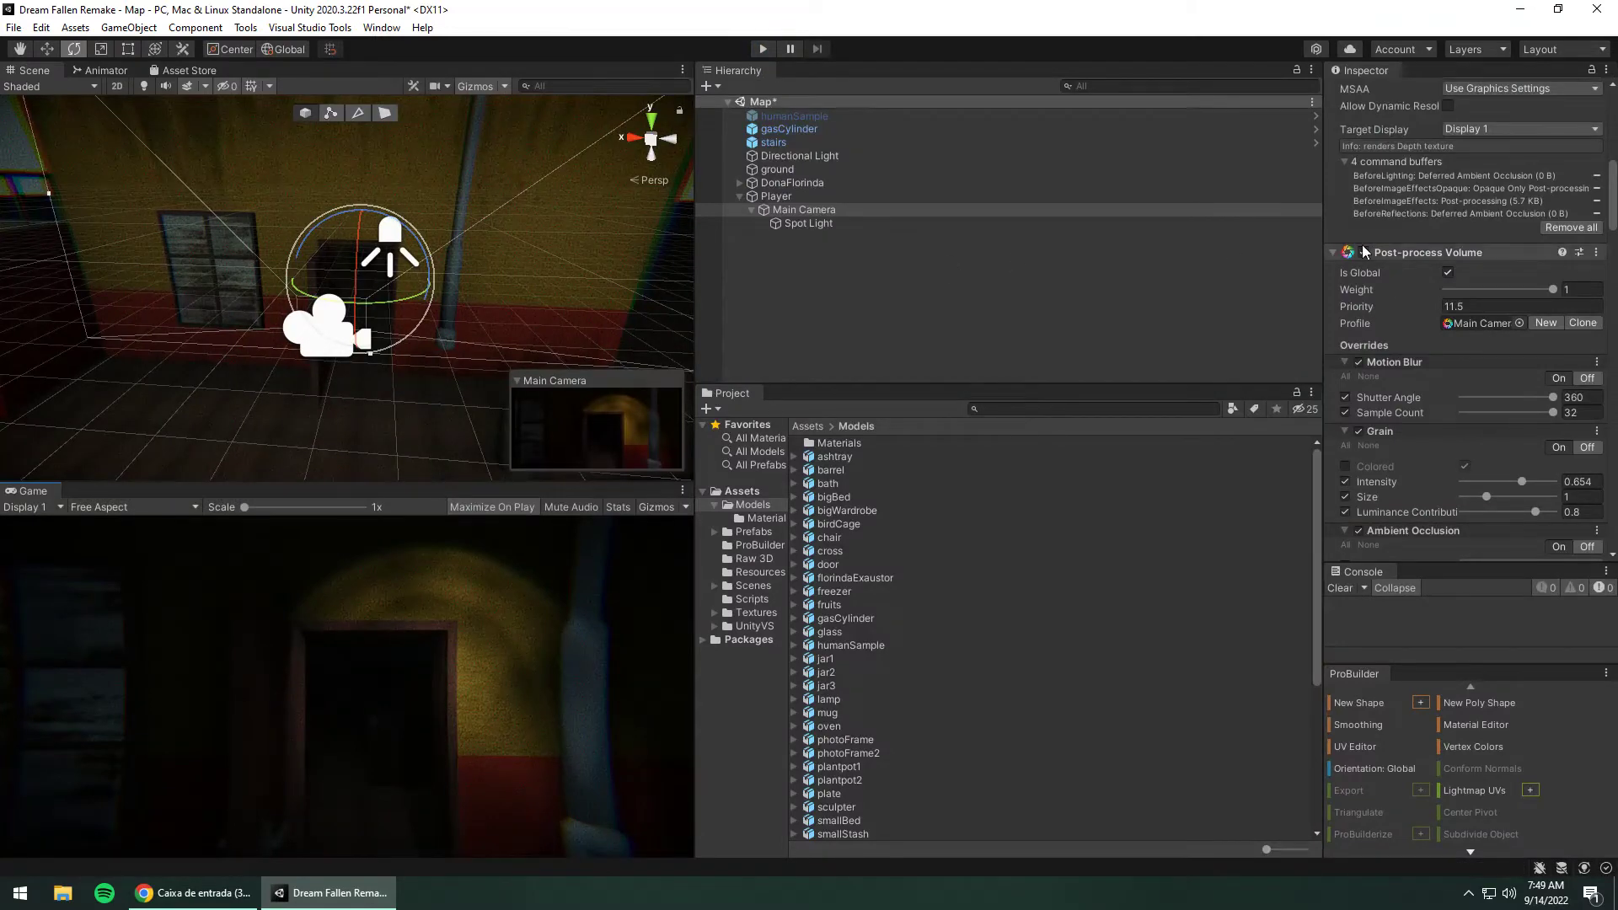
# Switch off the Main Camera's Post-process Volume and bring up the Lighting settings window.
pyautogui.click(1365, 253)
pyautogui.moveTo(362, 337)
pyautogui.mouseDown(button='right')
pyautogui.moveTo(132, 276)
pyautogui.moveTo(469, 263)
pyautogui.mouseUp(button='right')
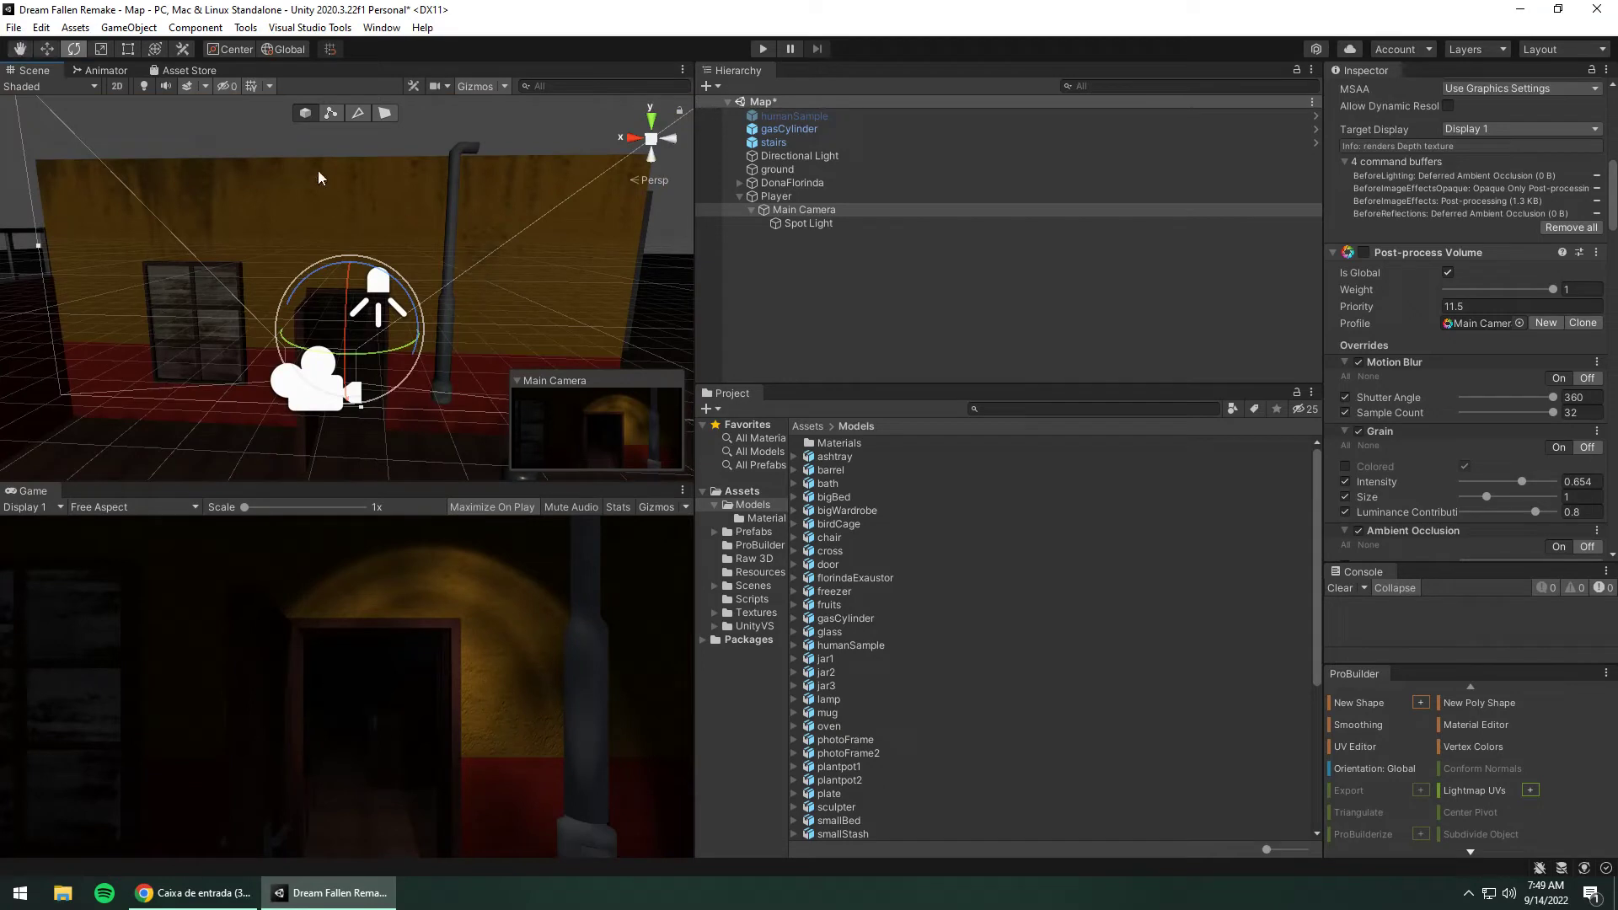
pyautogui.click(382, 28)
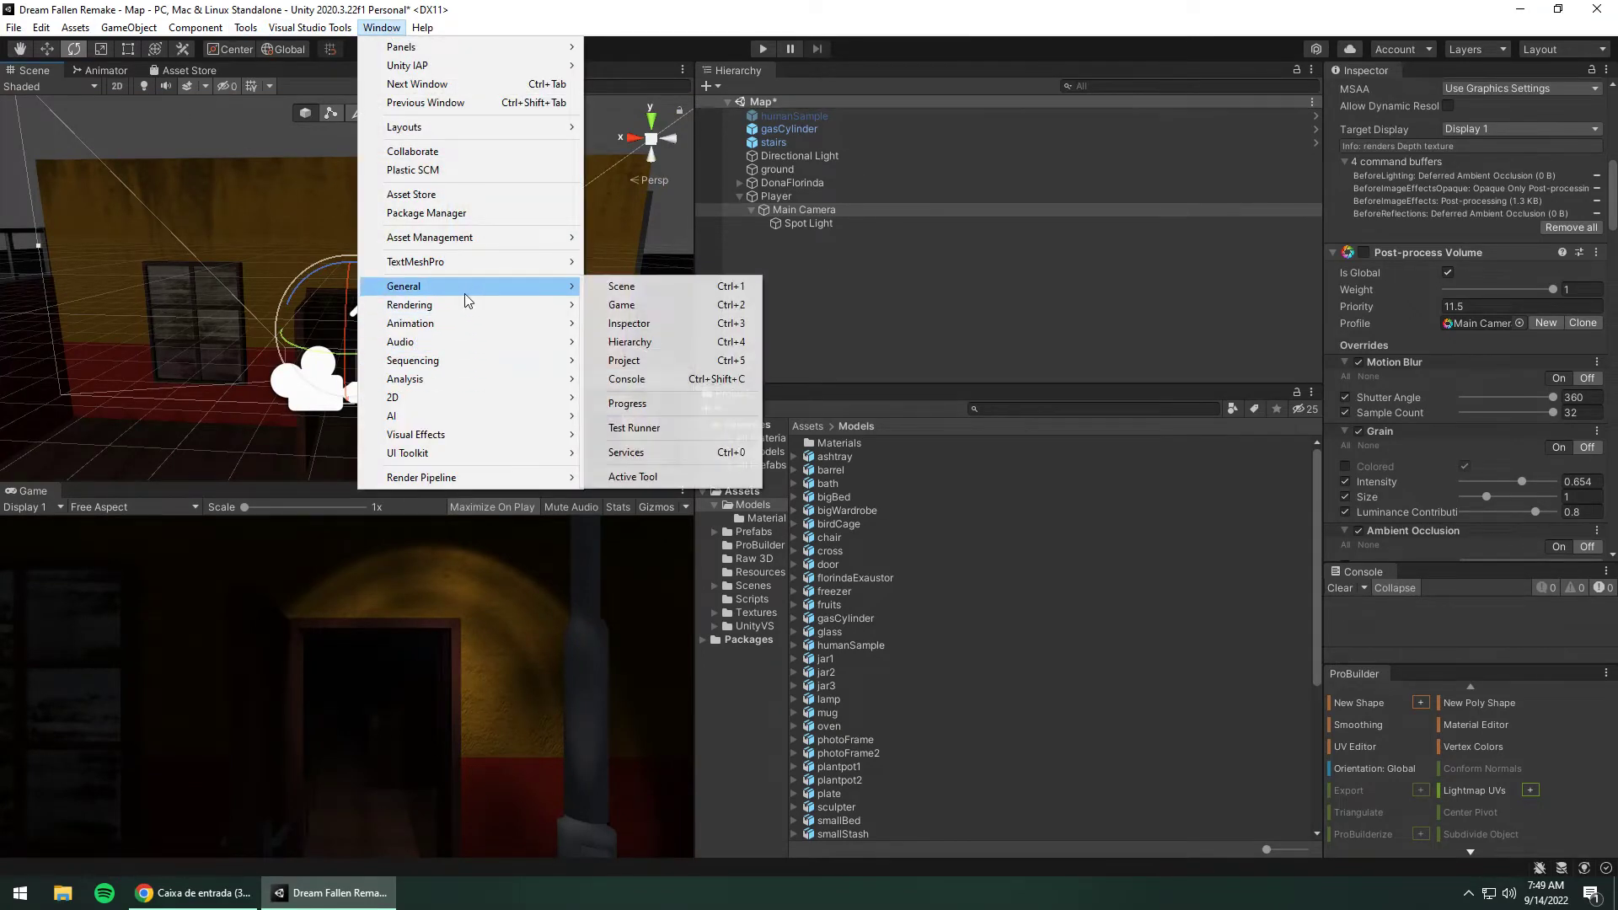
pyautogui.moveTo(462, 304)
pyautogui.click(643, 305)
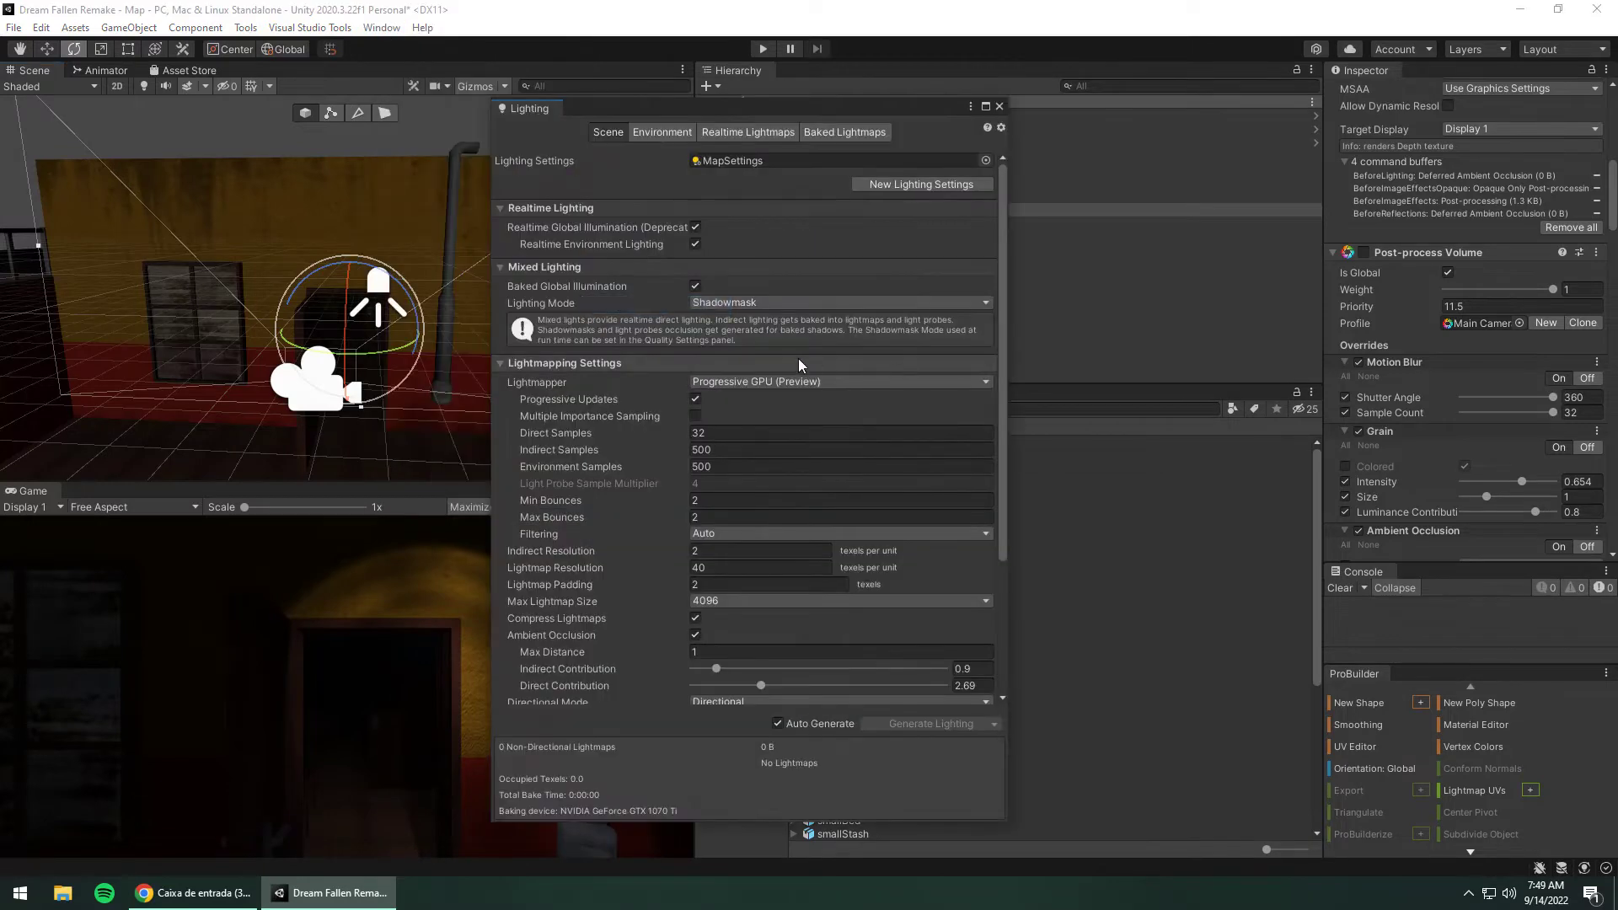
# Leave scene fog enabled in Environment settings: black, Exponential, density 0.18.
pyautogui.click(658, 134)
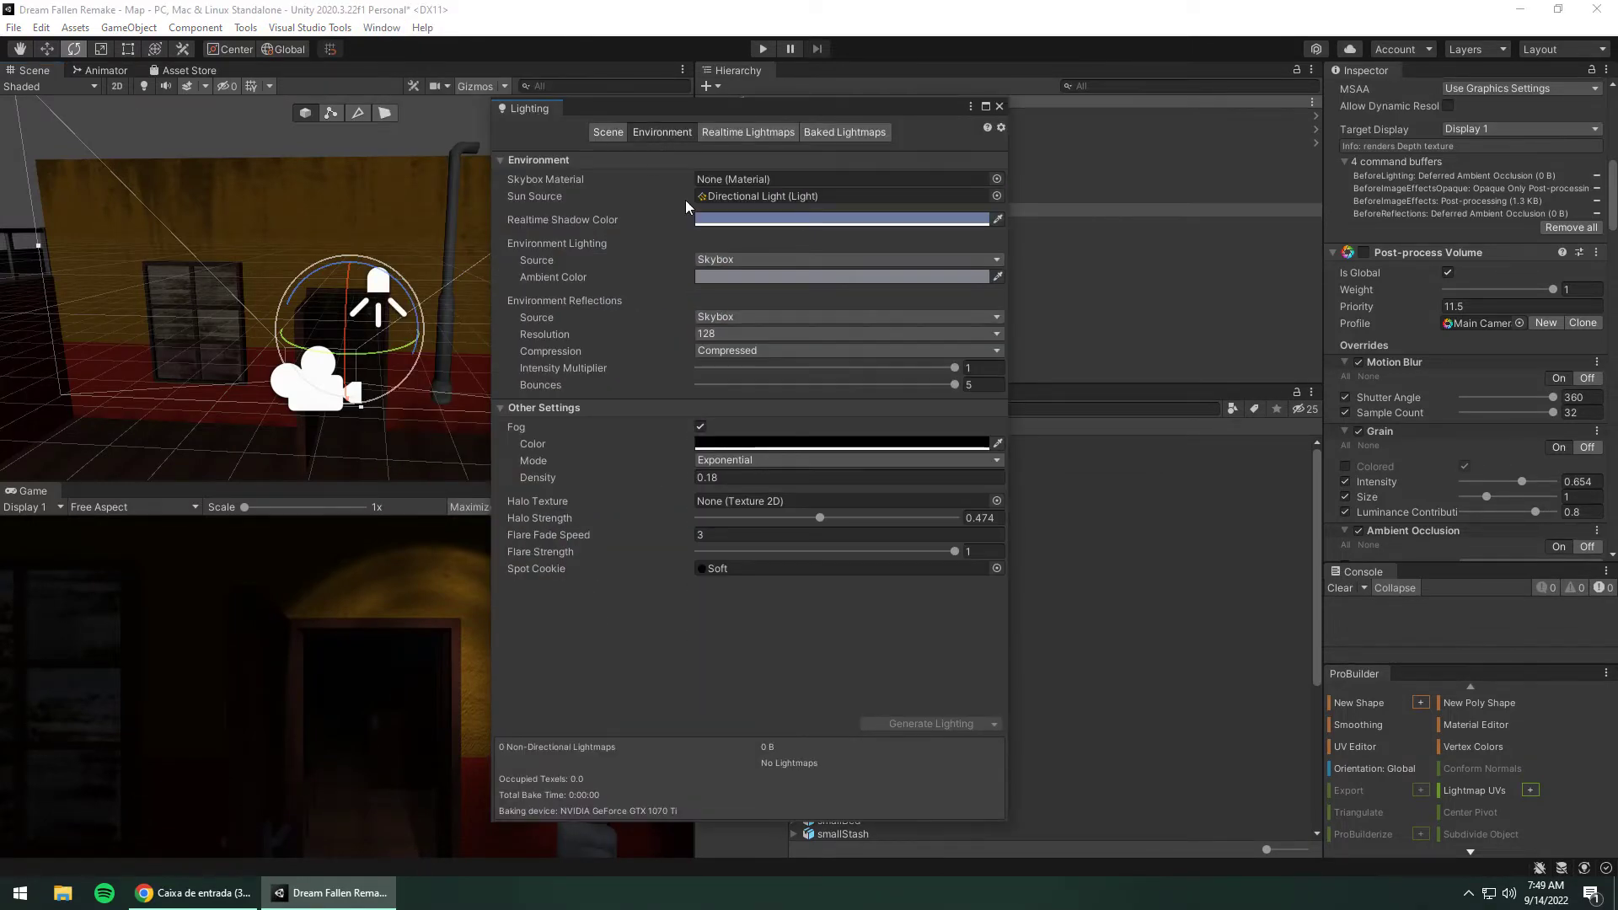
pyautogui.click(698, 430)
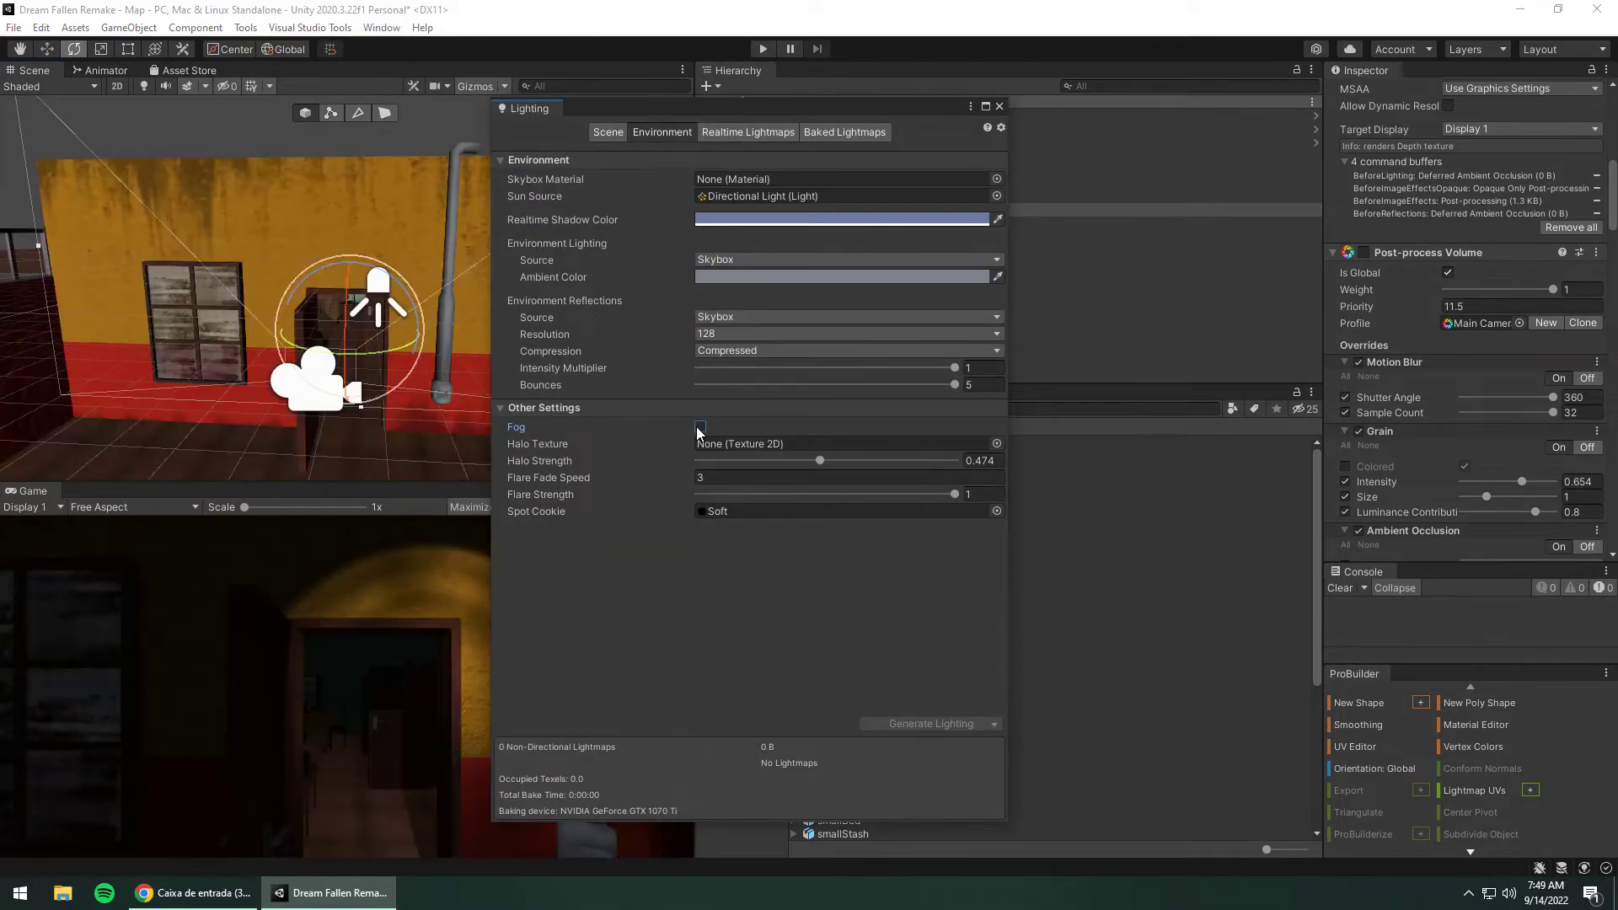
pyautogui.click(698, 430)
pyautogui.click(698, 430)
pyautogui.click(699, 427)
pyautogui.click(700, 427)
pyautogui.click(699, 427)
pyautogui.click(699, 427)
pyautogui.click(700, 428)
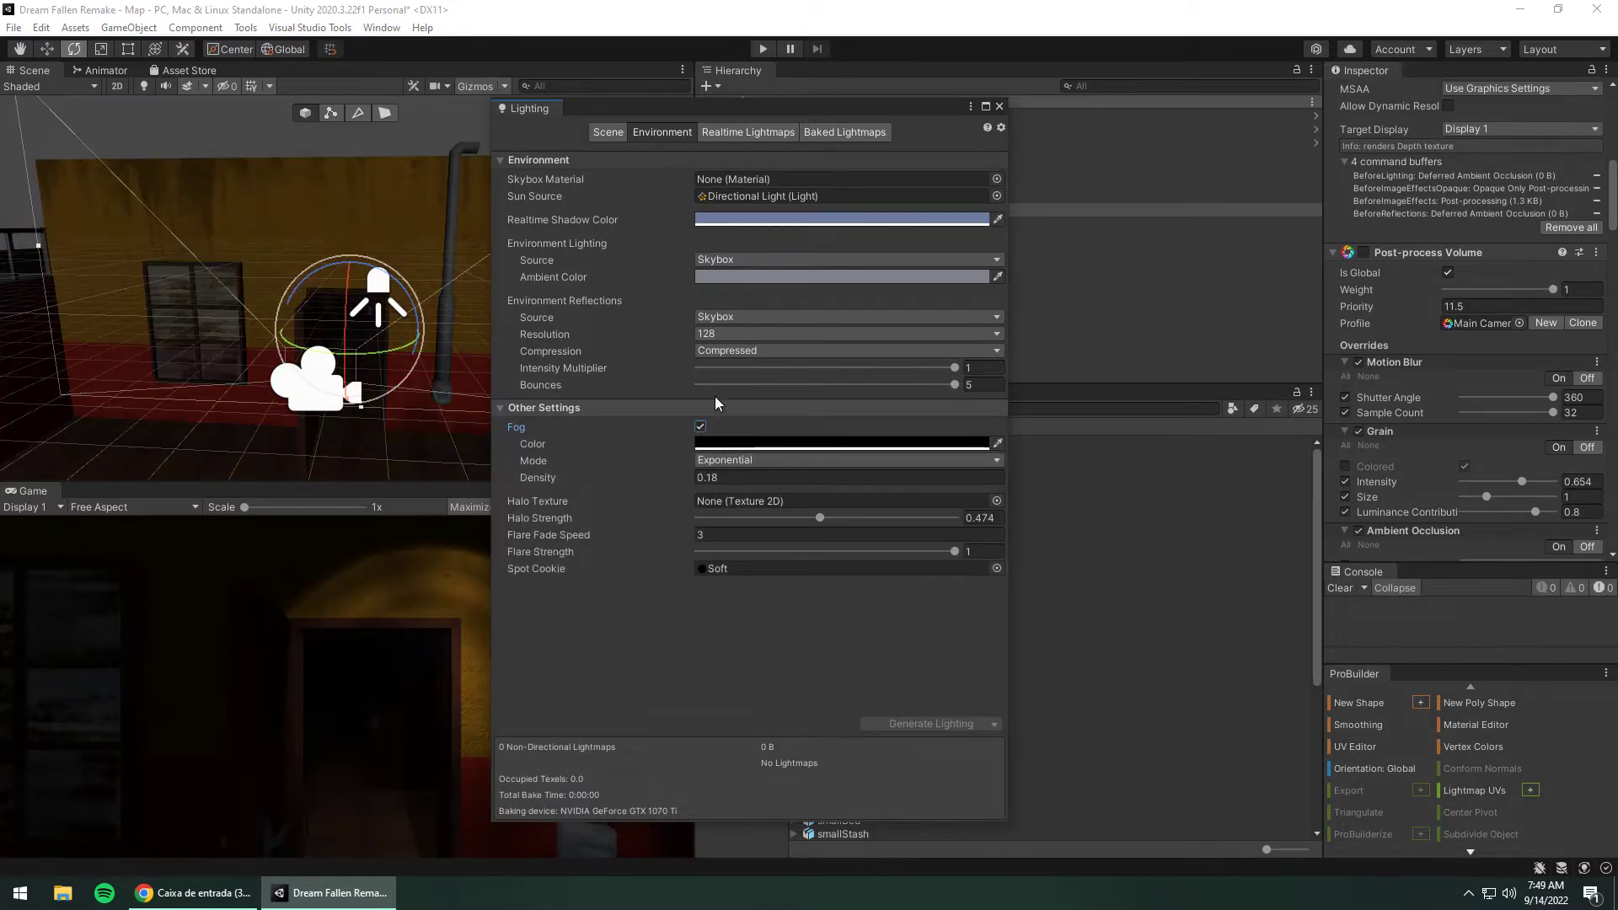
# Close the skybox material picker without choosing one, then close the Lighting window.
pyautogui.click(997, 179)
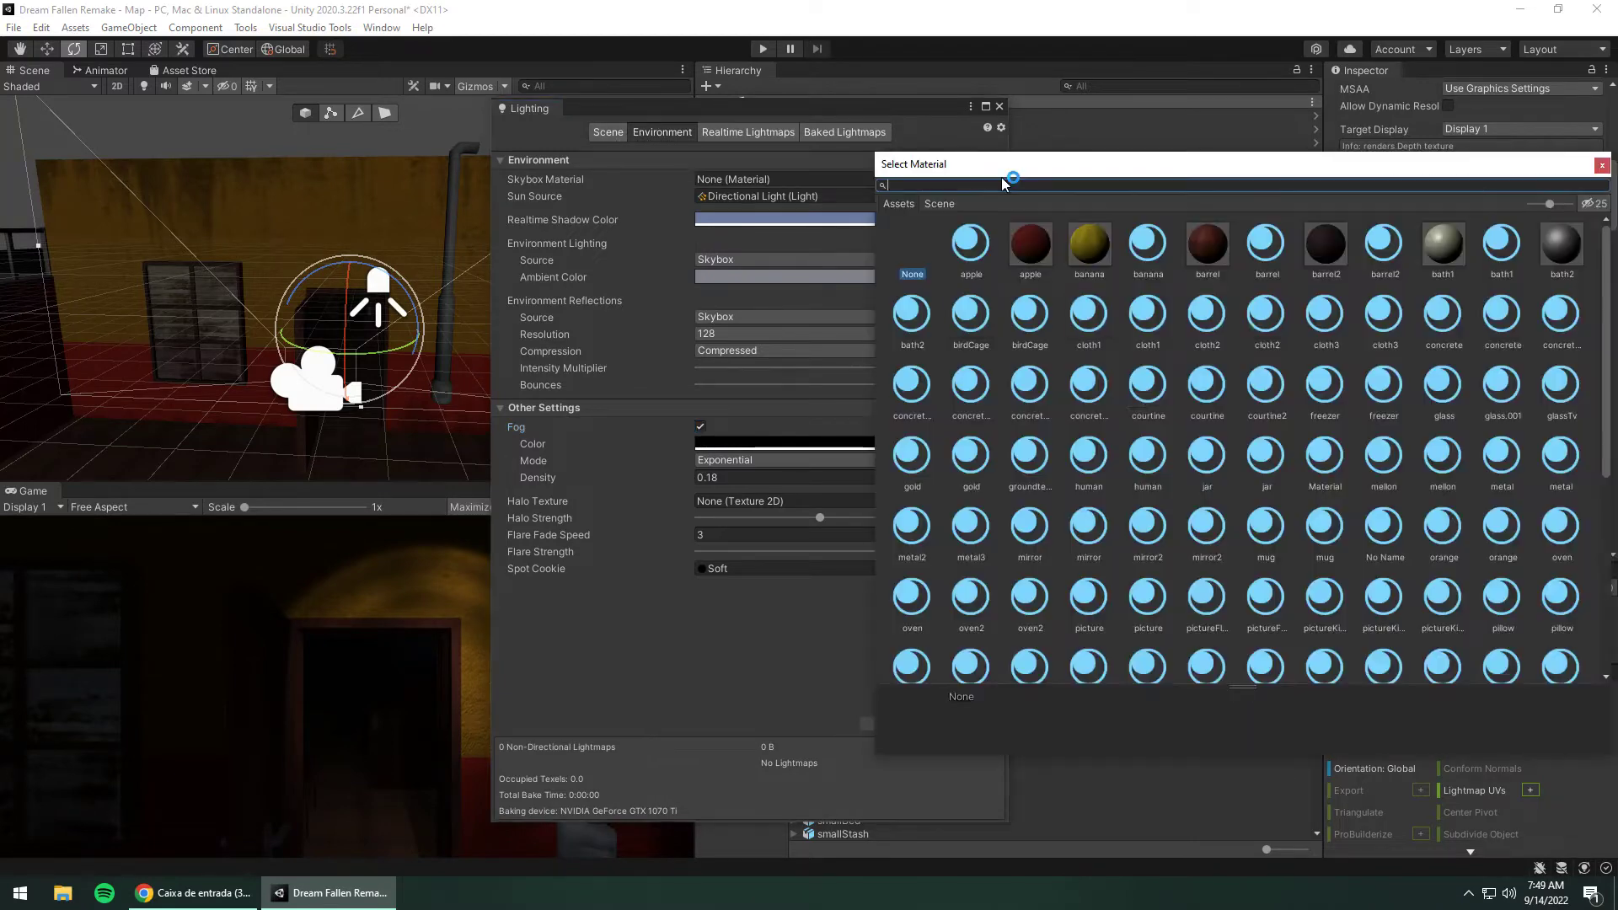
pyautogui.click(1601, 166)
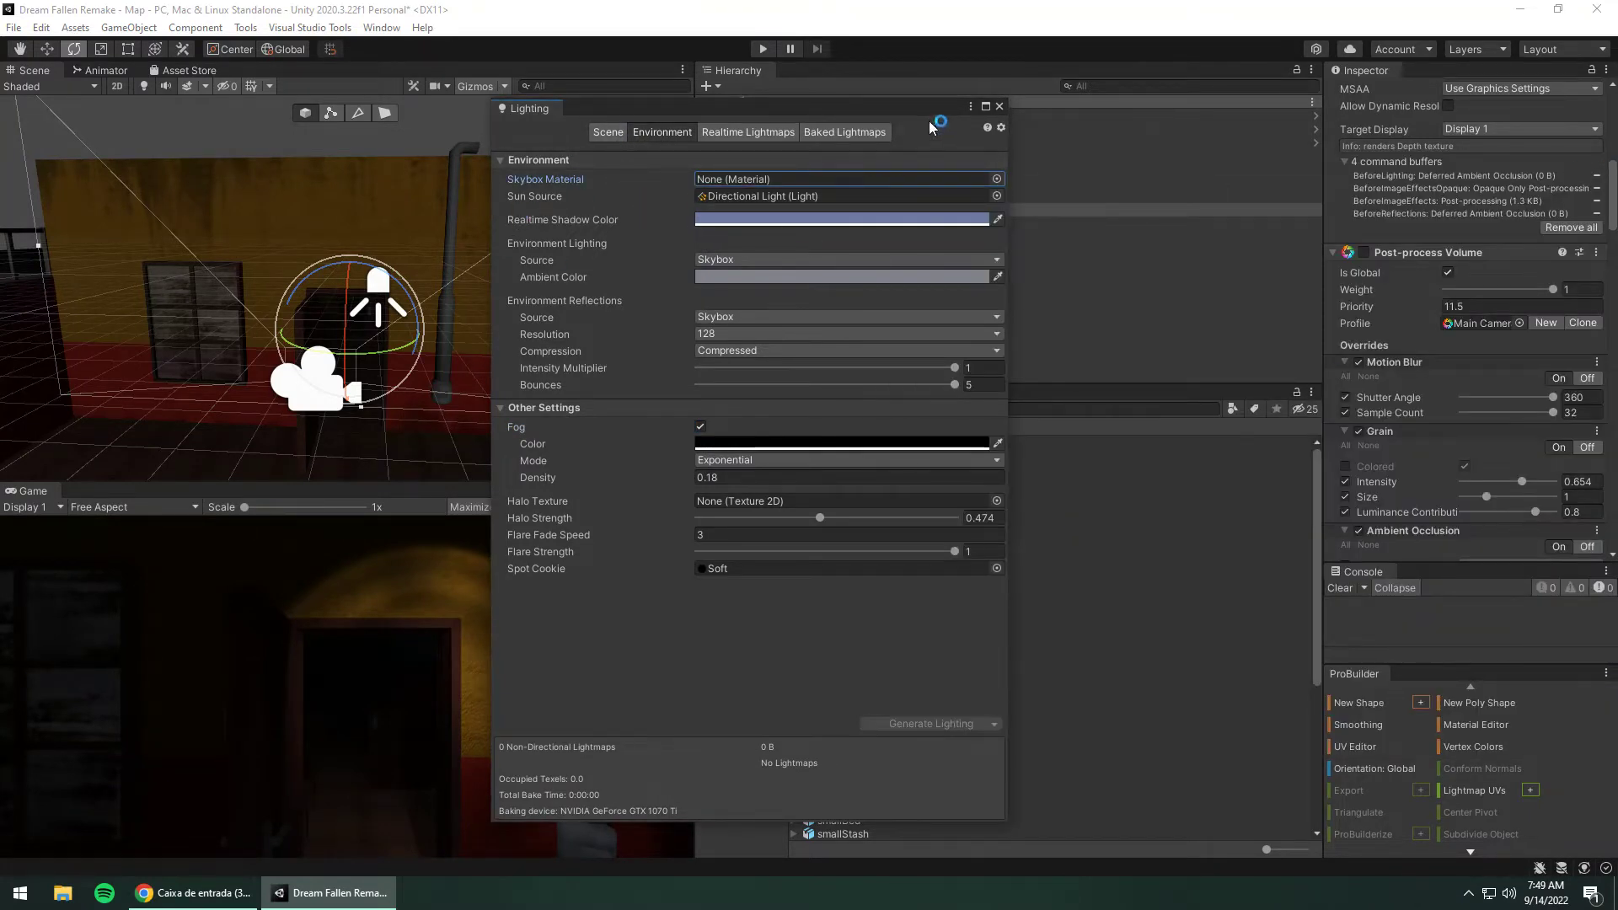
pyautogui.click(1000, 107)
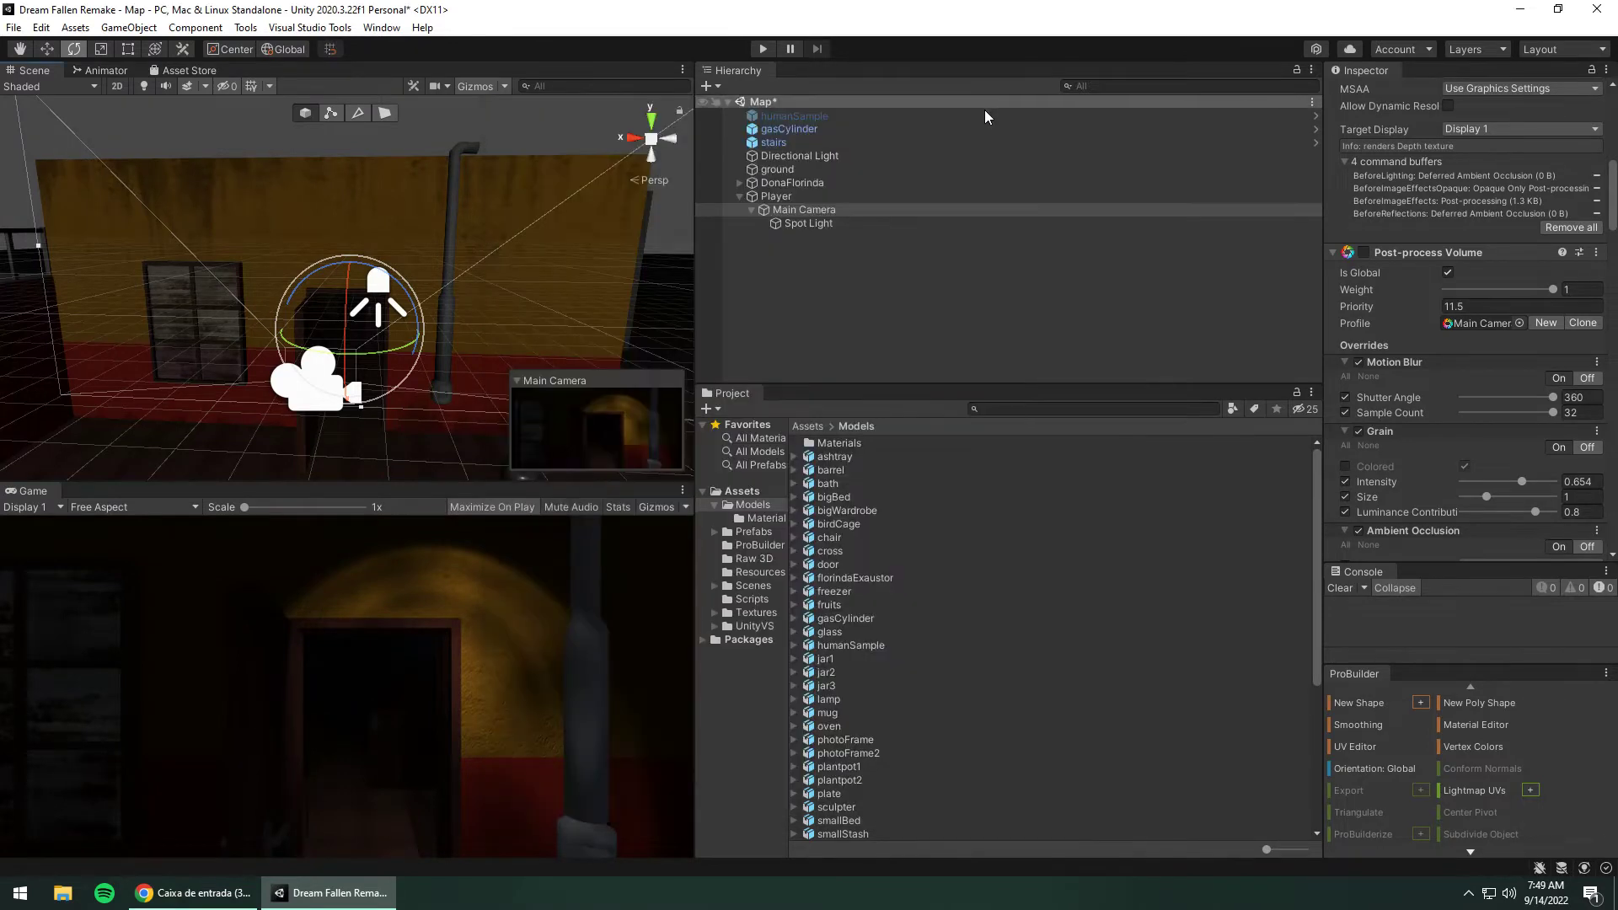
# Rotate the Directional Light, lower its Intensity from 0.45 to 0, and start Play mode.
pyautogui.doubleClick(805, 156)
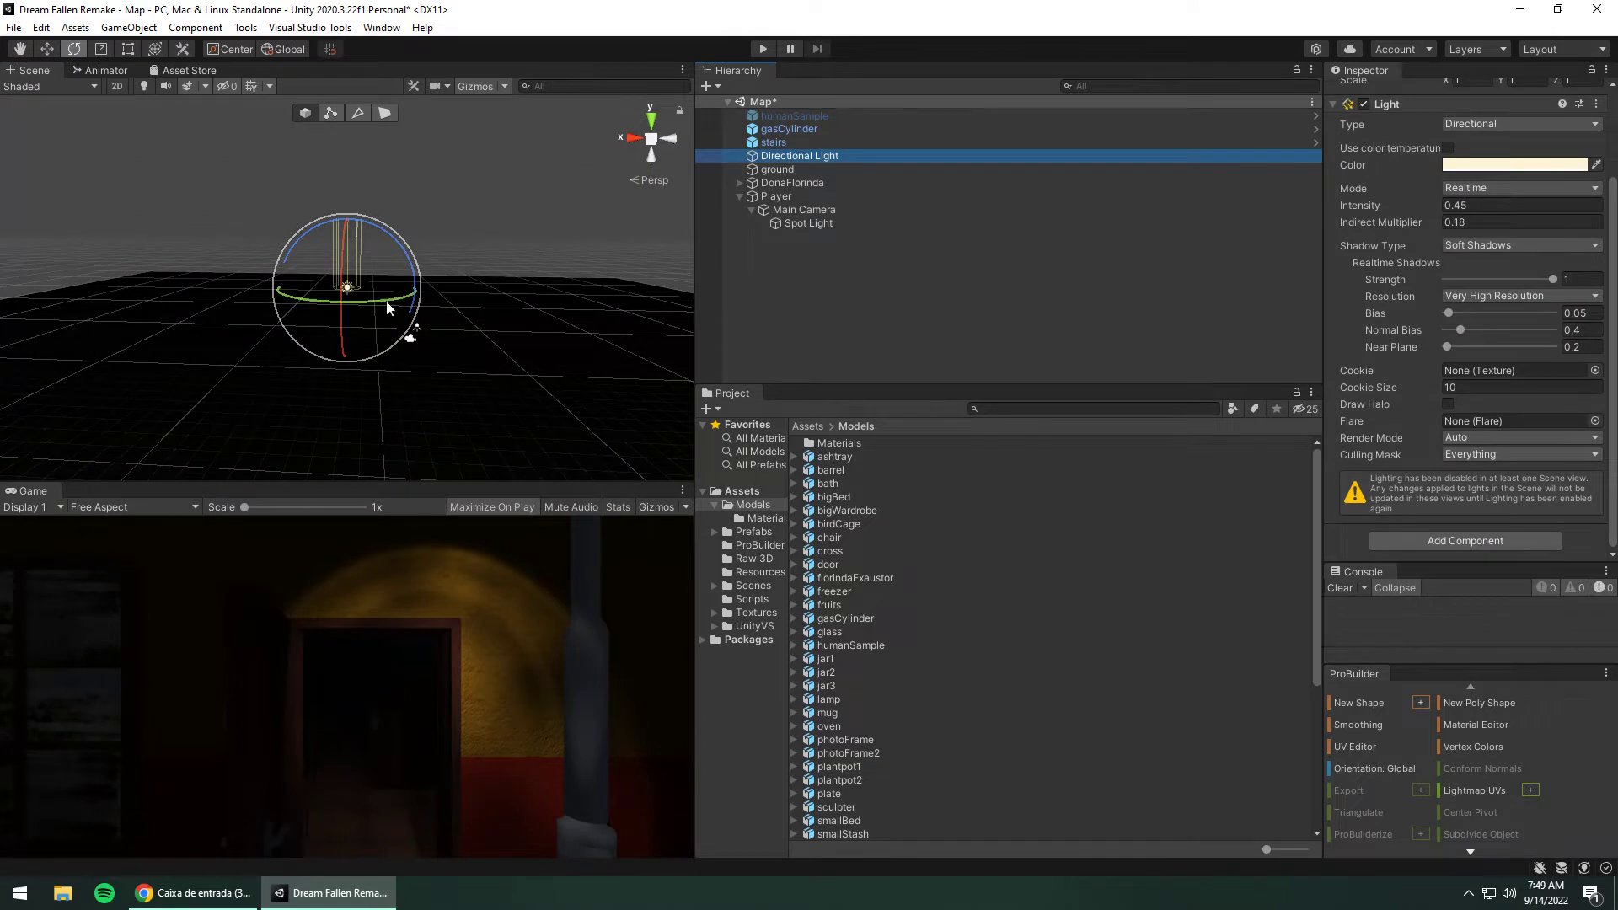
pyautogui.keyDown('alt'); pyautogui.moveTo(386, 301); pyautogui.dragTo(457, 322); pyautogui.keyUp('alt')
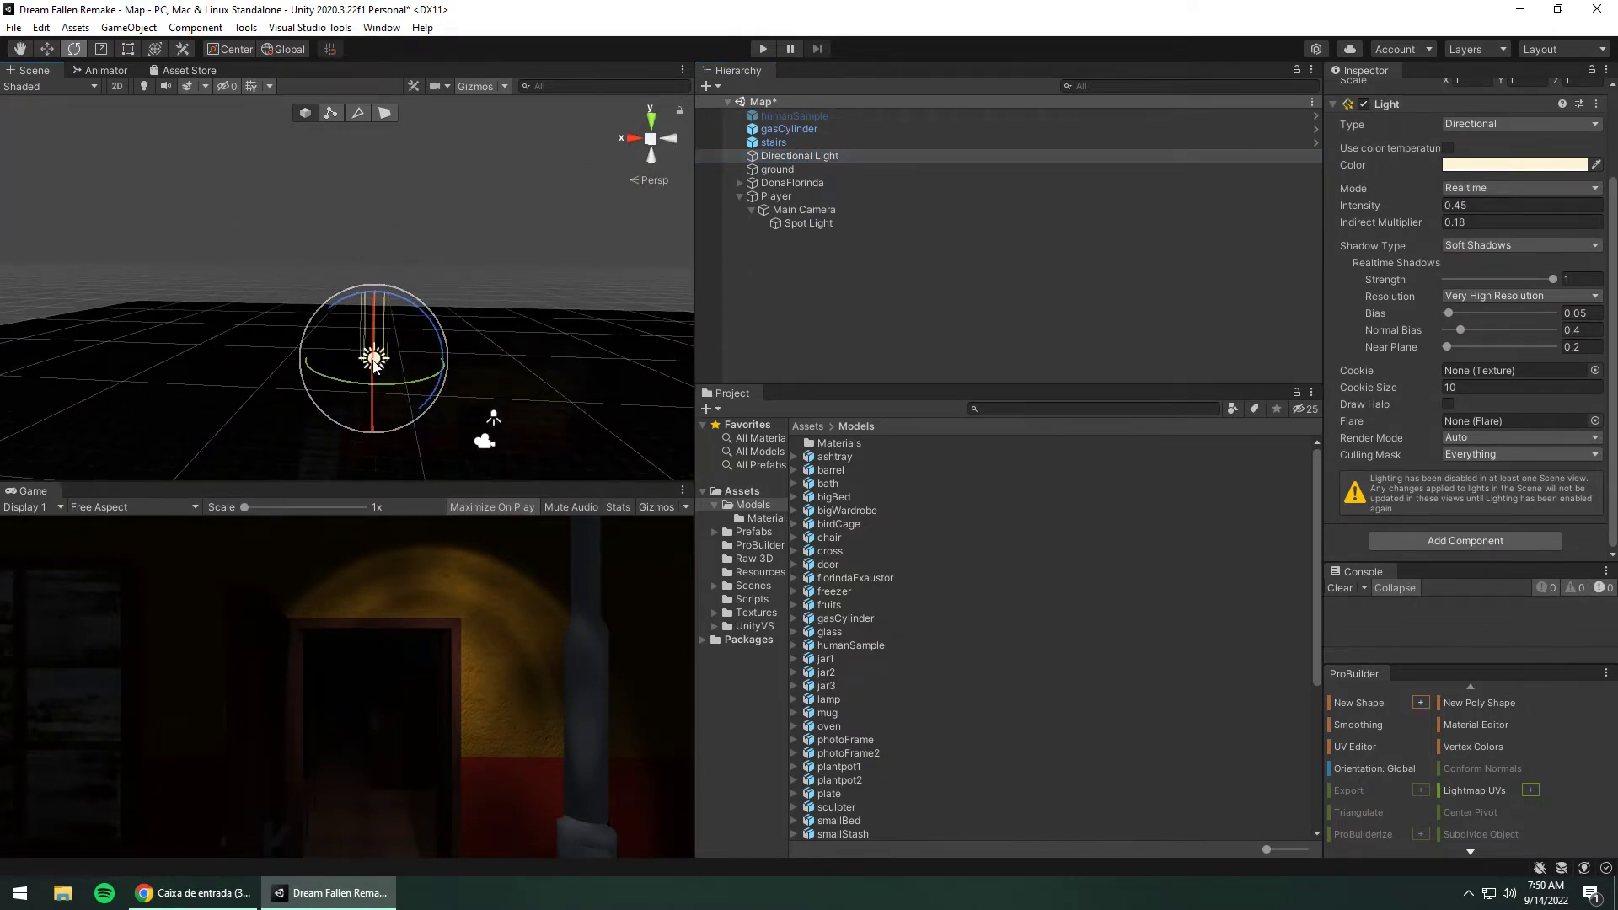
pyautogui.moveTo(375, 362)
pyautogui.mouseDown()
pyautogui.moveTo(417, 809)
pyautogui.moveTo(462, 853)
pyautogui.mouseUp()
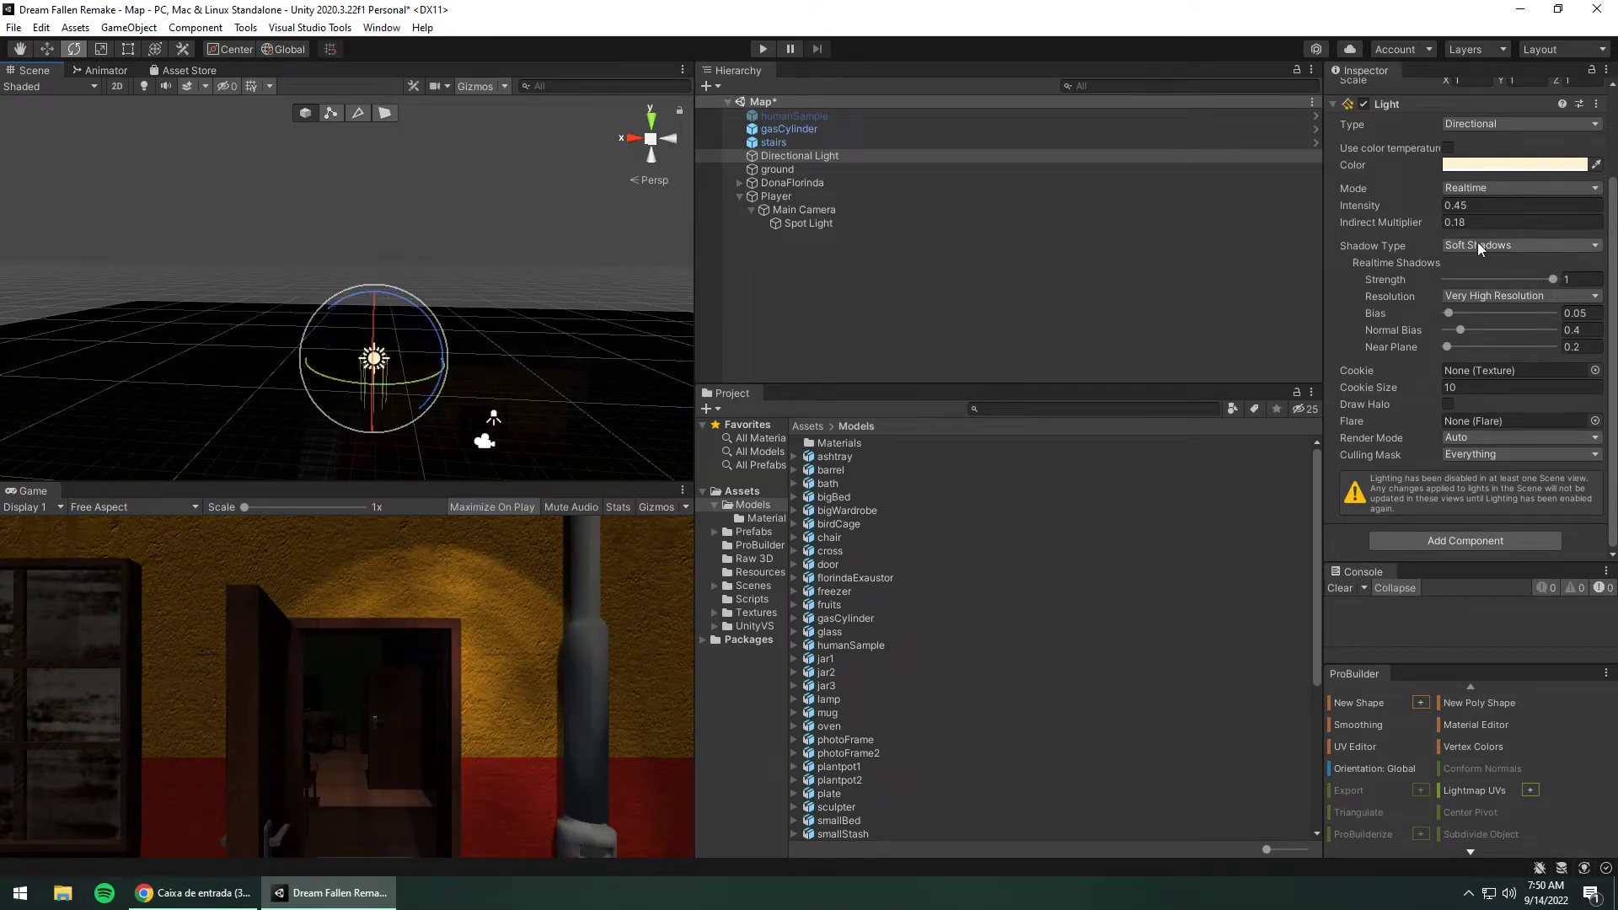
pyautogui.scroll(3, 1478, 245)
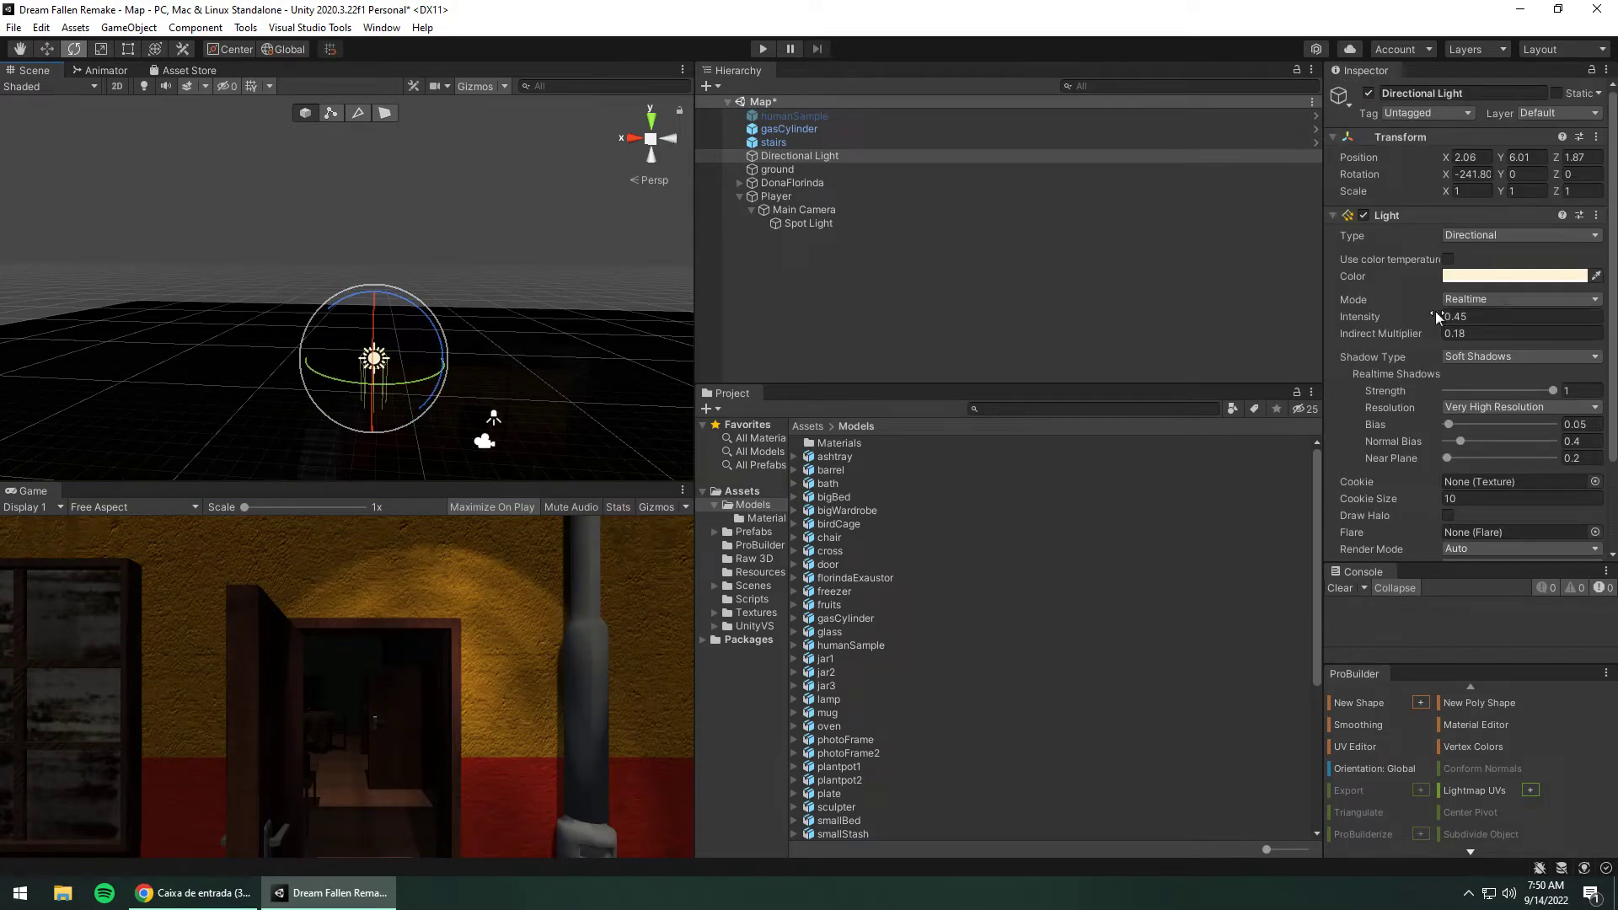
pyautogui.moveTo(1438, 314); pyautogui.dragTo(1387, 316)
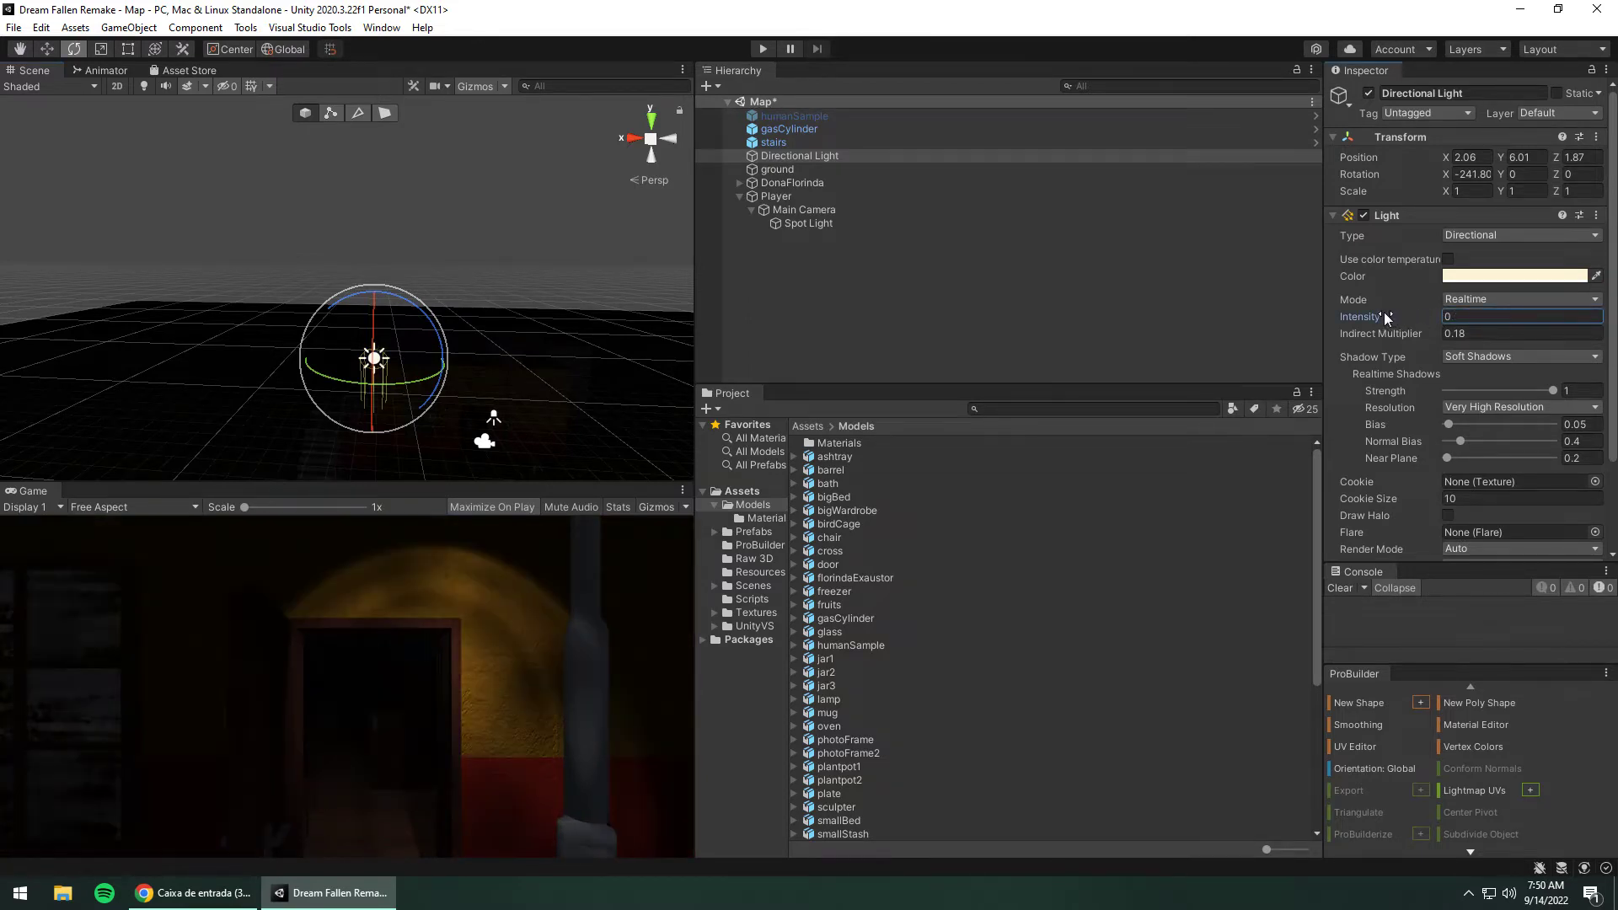
pyautogui.click(763, 49)
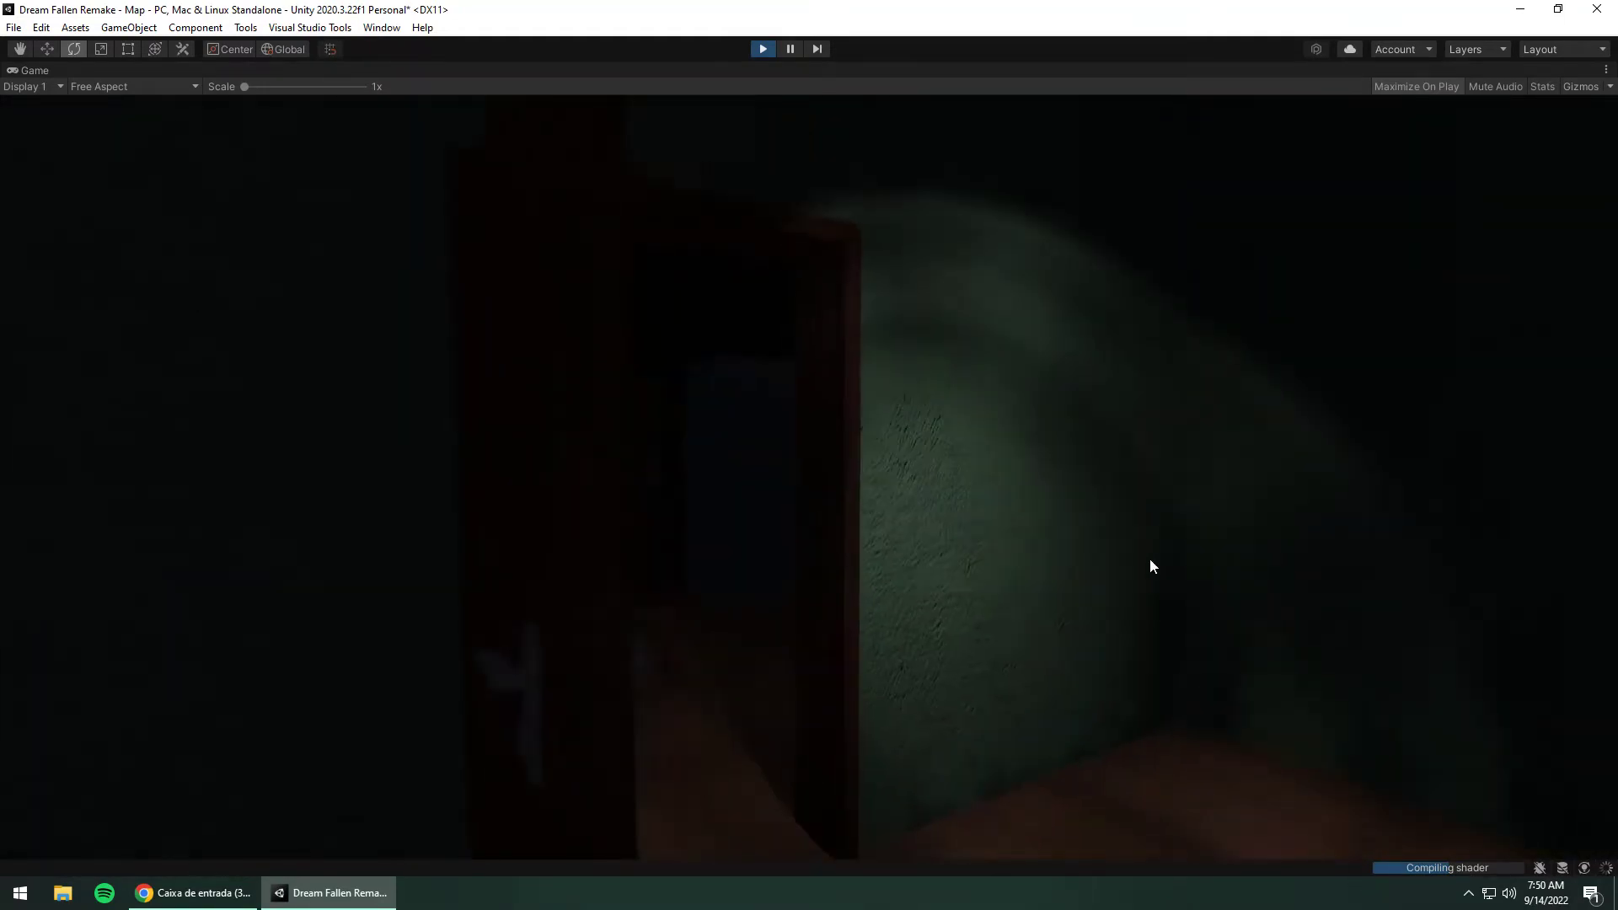
# Stop Play mode, keeping the Directional Light's intensity at 0.
pyautogui.click(763, 49)
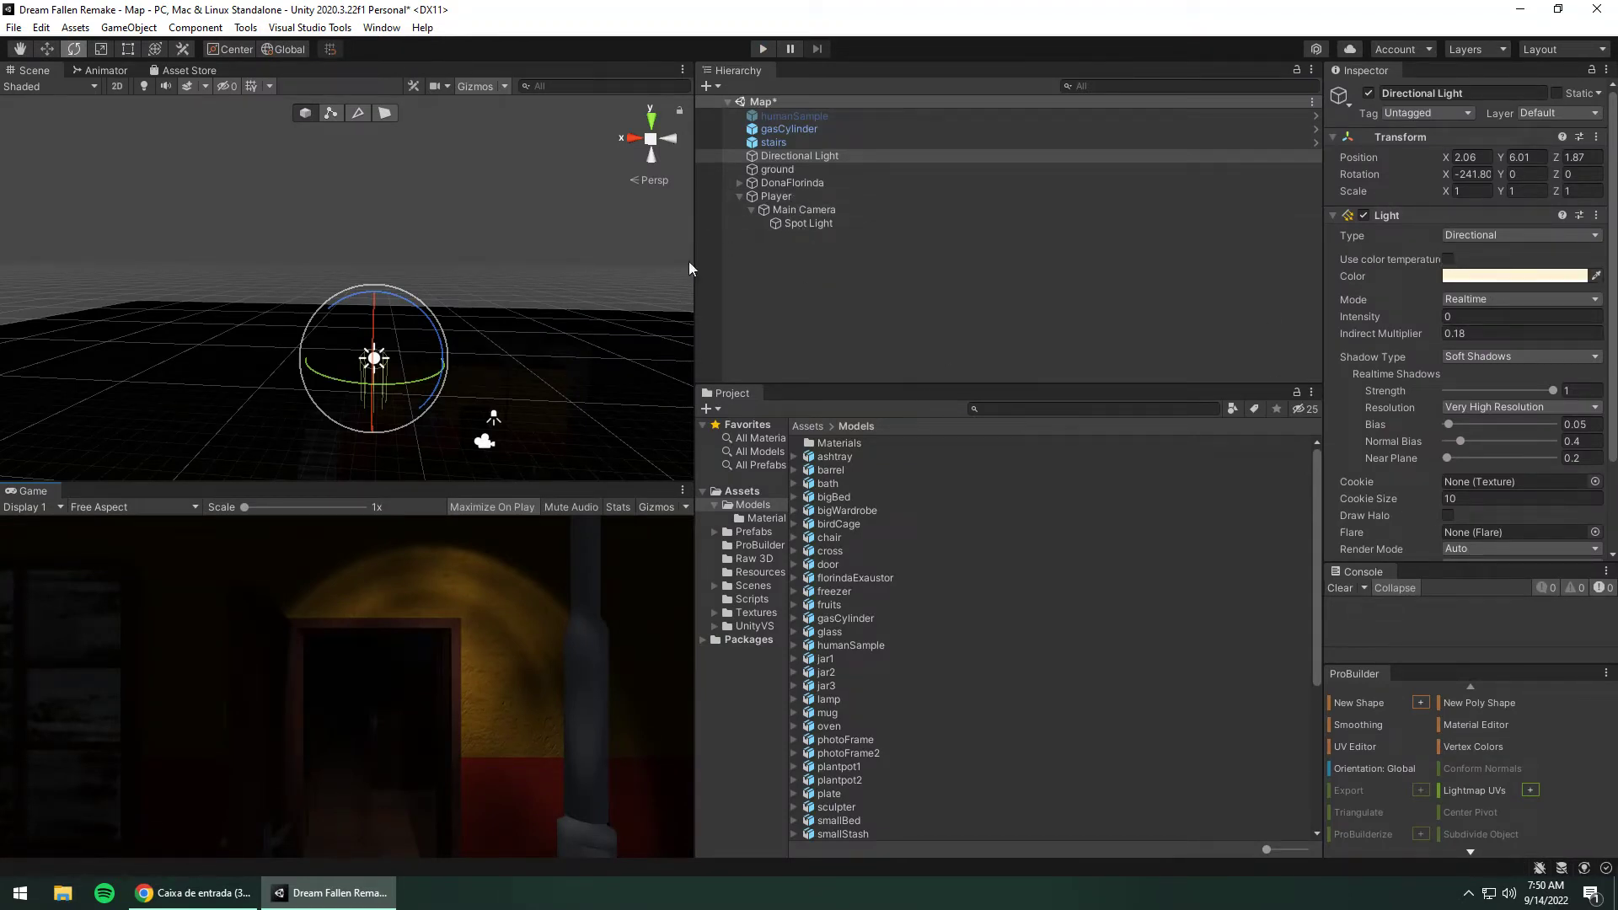
# Select the Main Camera and tick its Post-process Volume component back on.
pyautogui.click(803, 209)
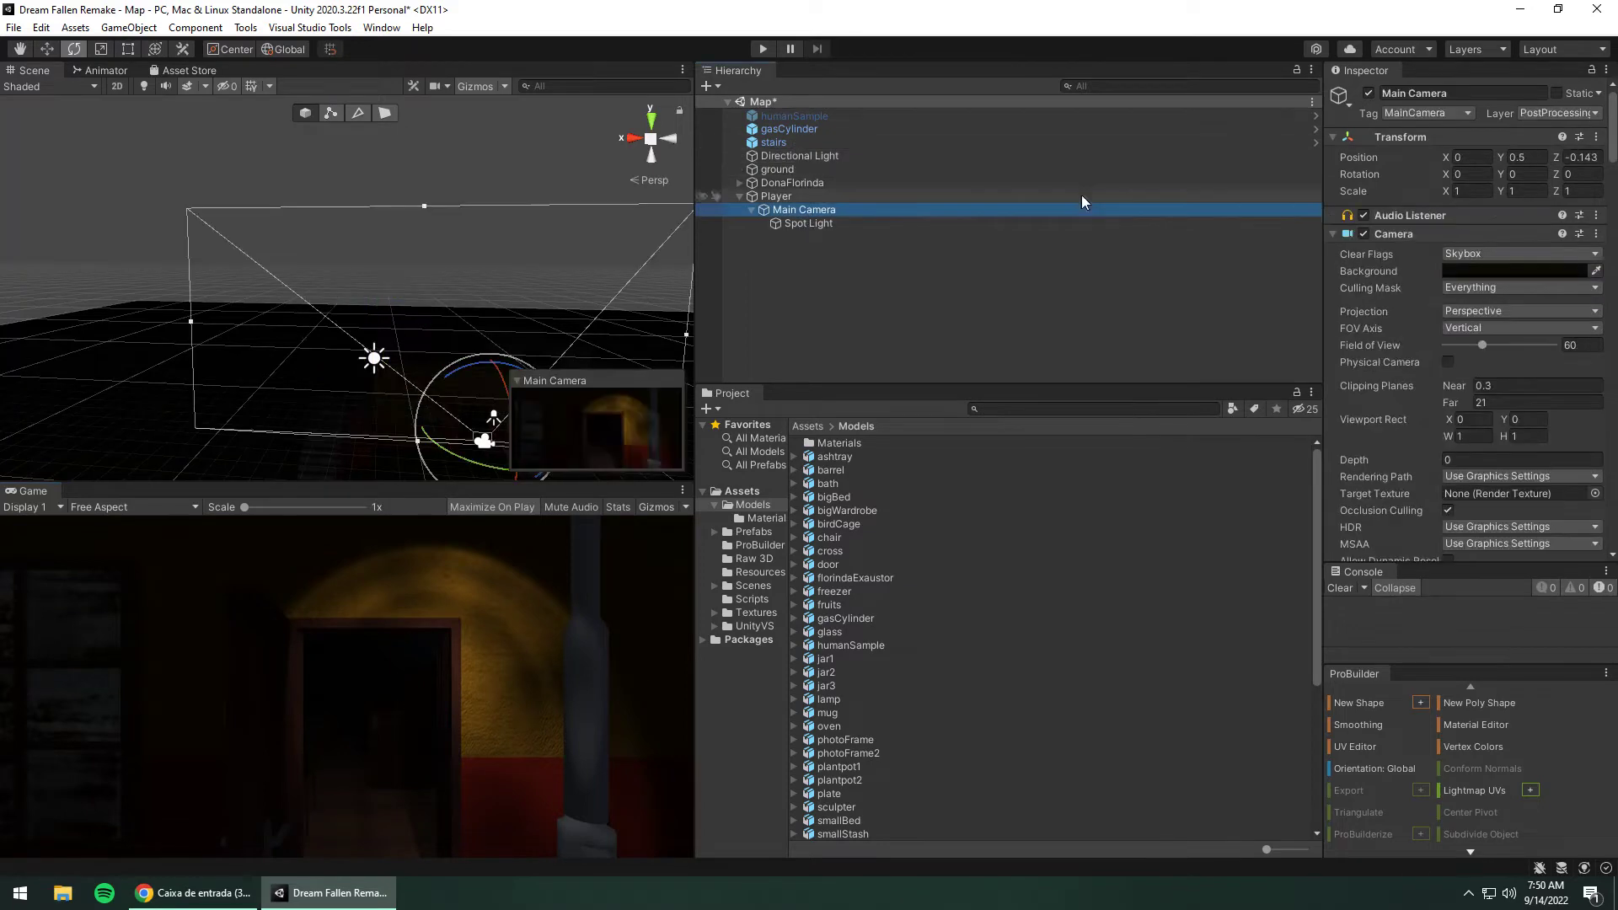
pyautogui.scroll(-5, 1446, 274)
pyautogui.scroll(-5, 1467, 295)
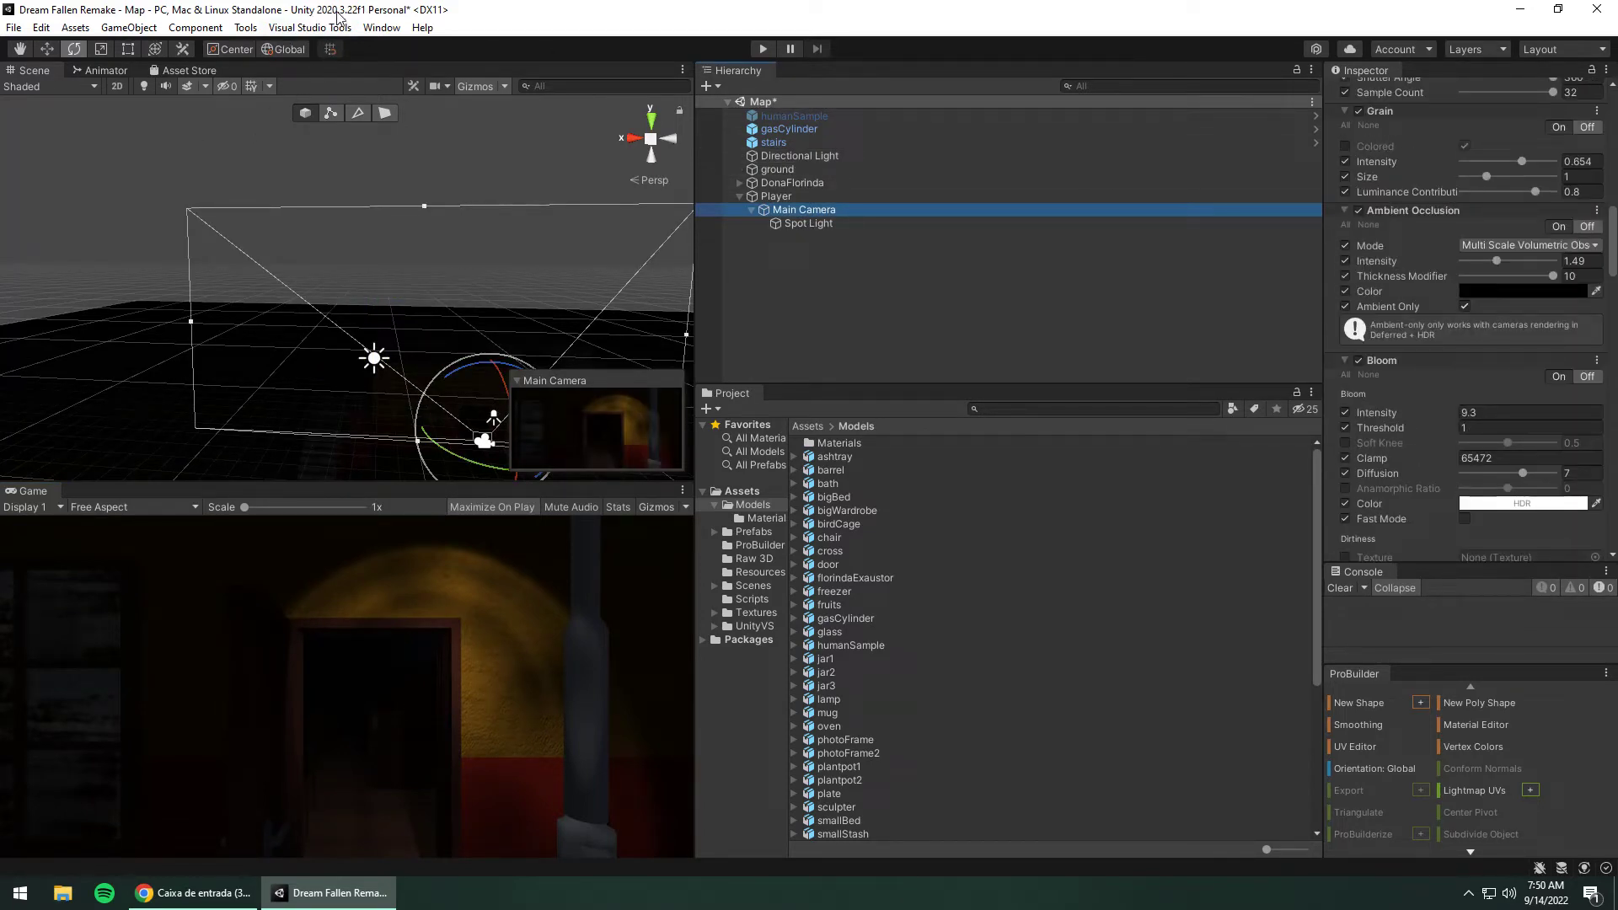
pyautogui.scroll(4, 1440, 329)
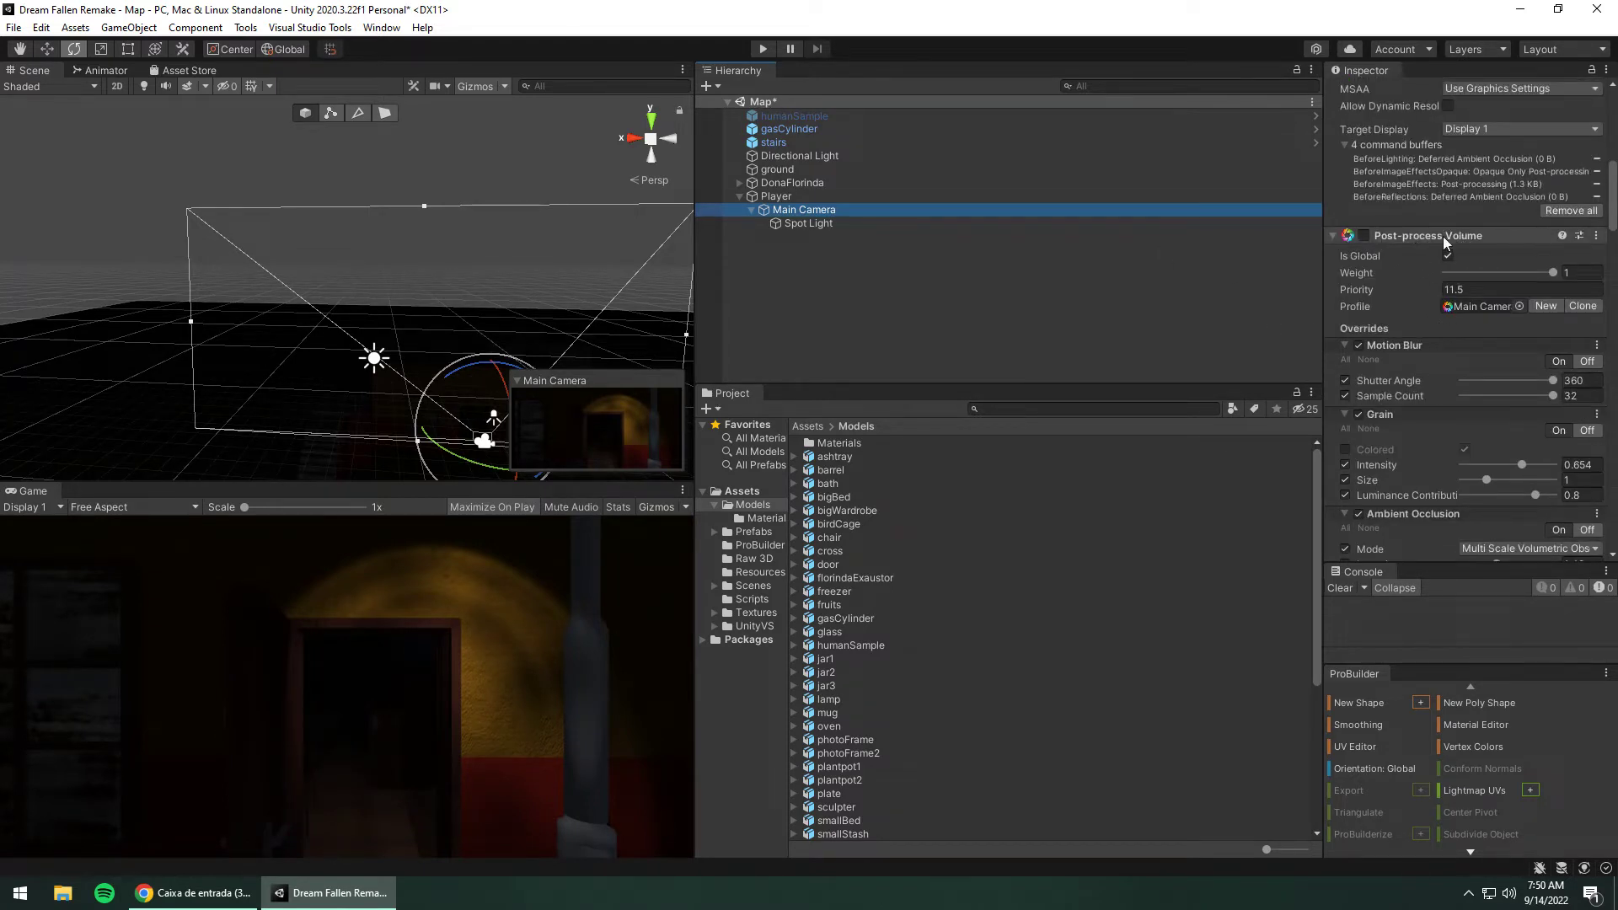
pyautogui.click(1365, 236)
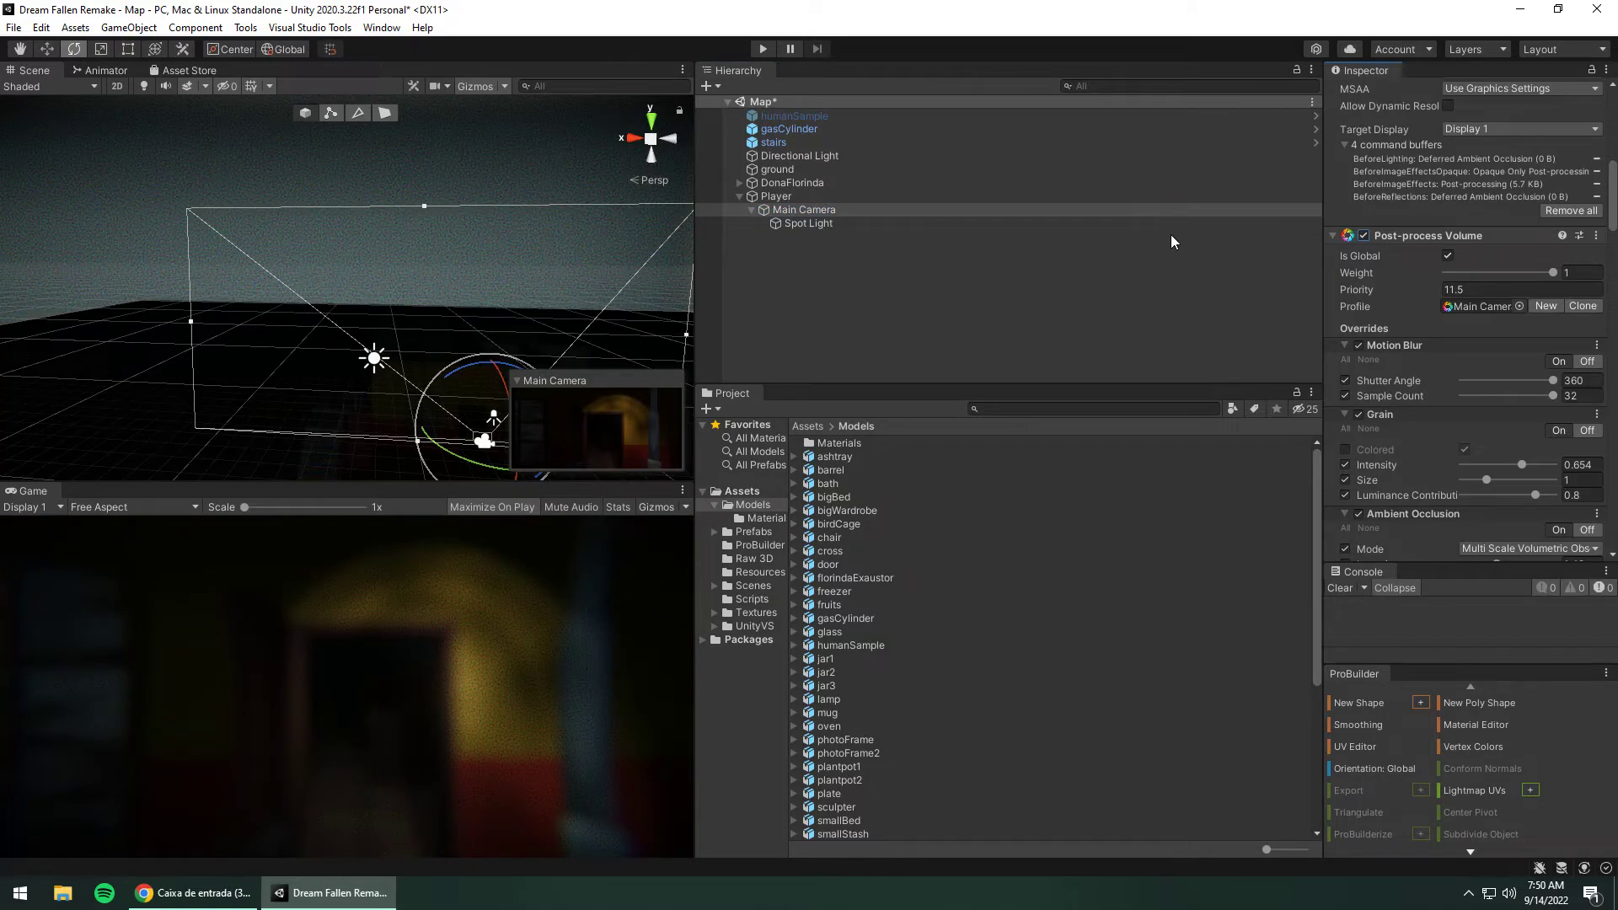
# Open the Package Manager from the Window menu and scroll through the package list.
pyautogui.click(381, 28)
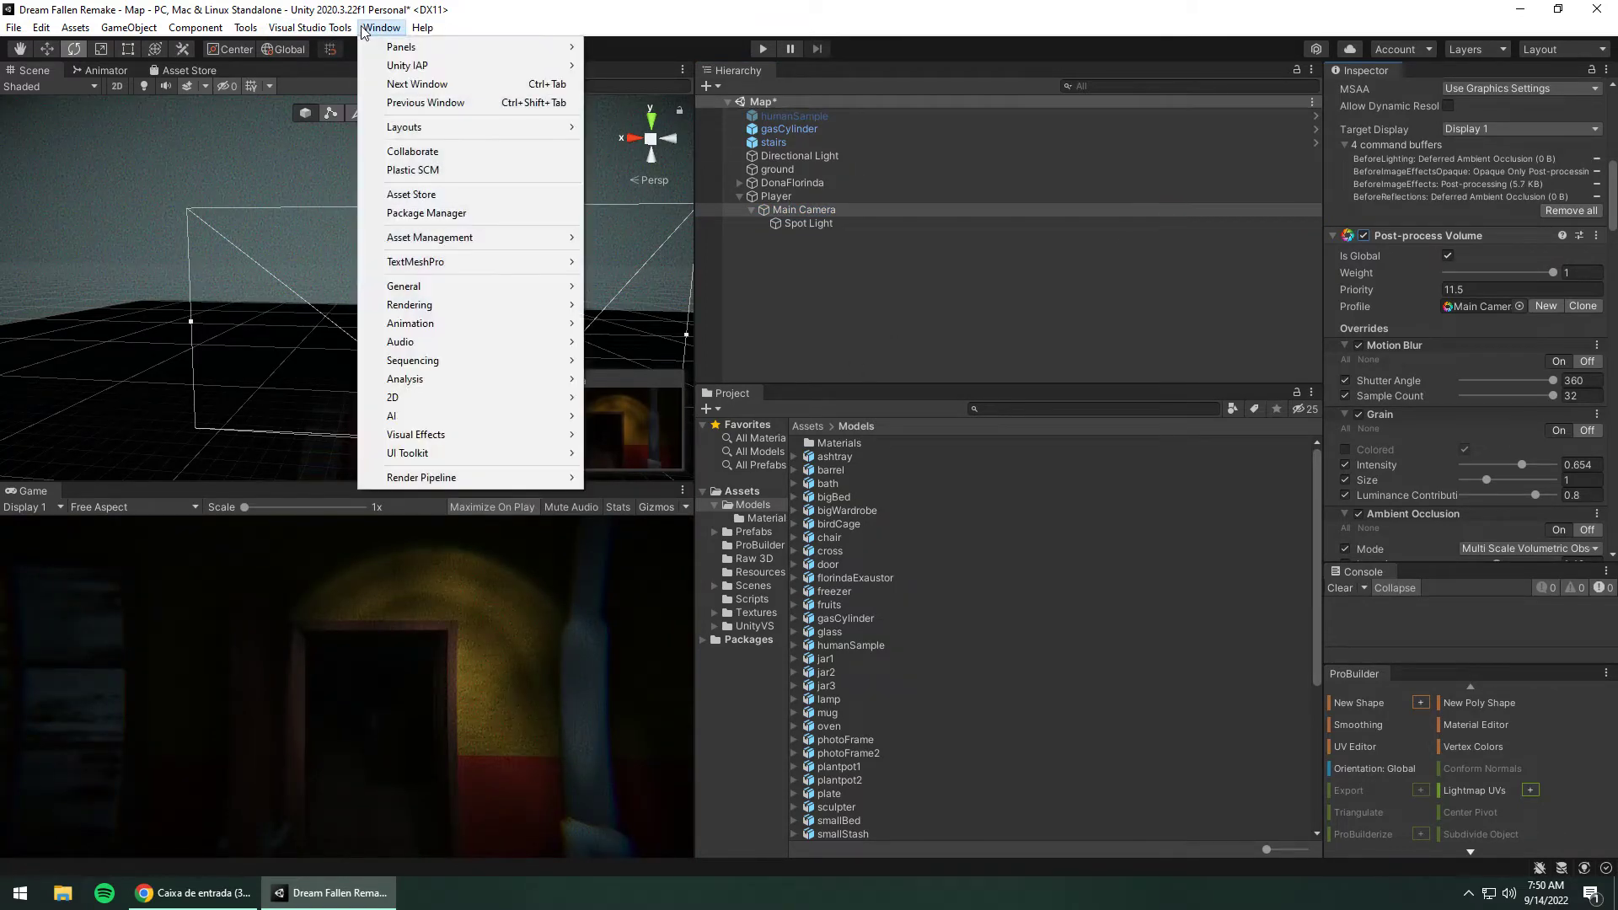
pyautogui.click(467, 215)
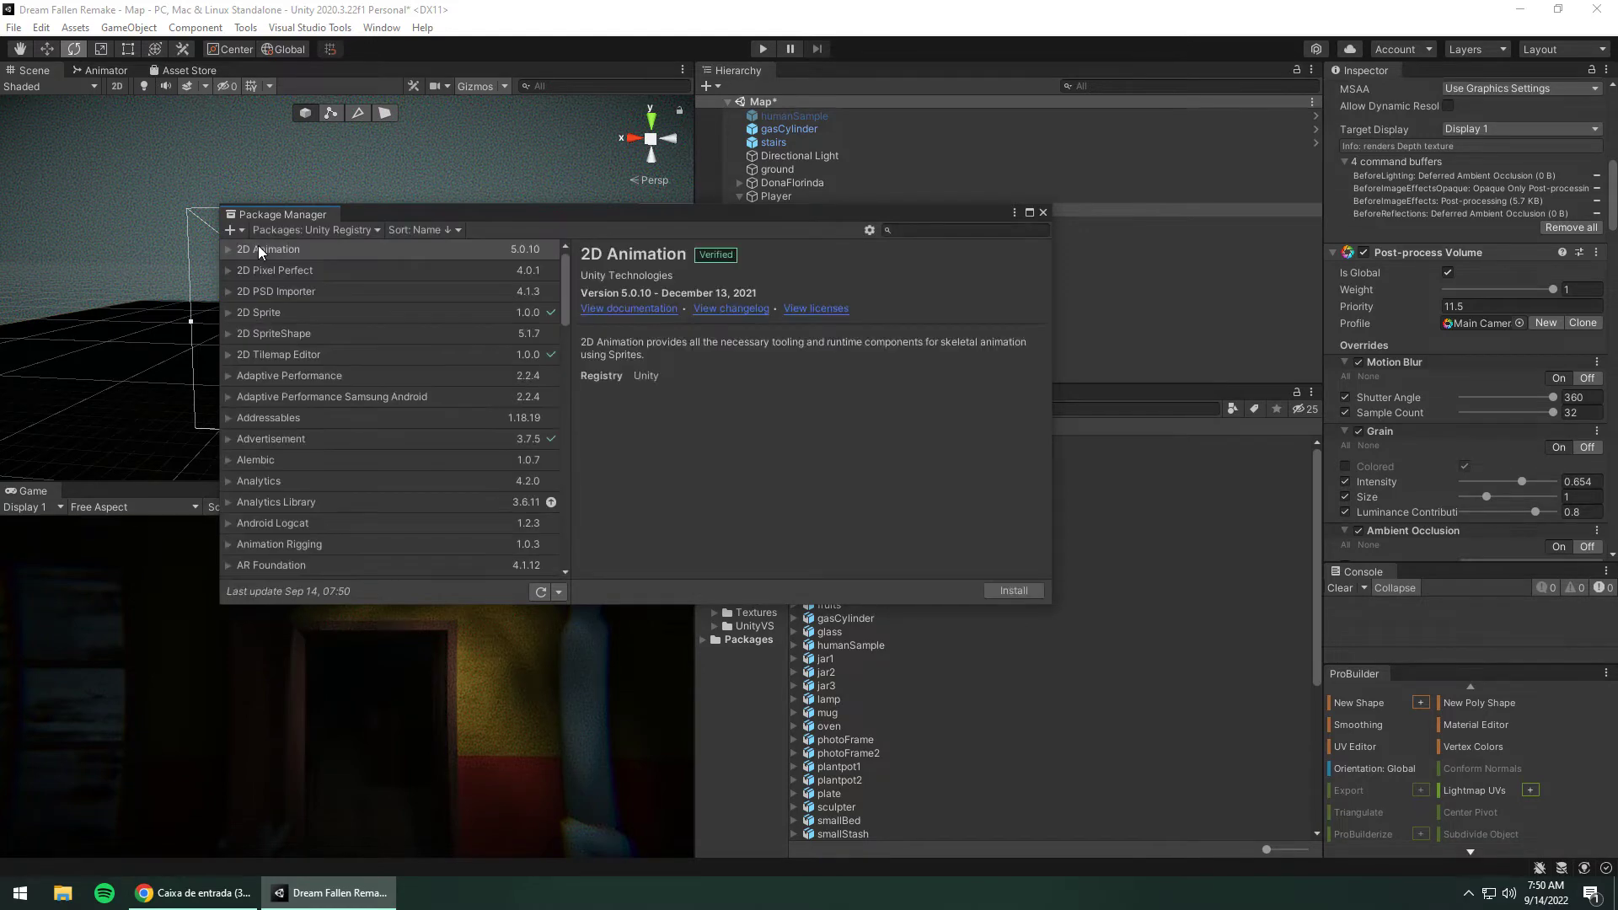
pyautogui.scroll(-5, 387, 411)
pyautogui.scroll(-5, 387, 472)
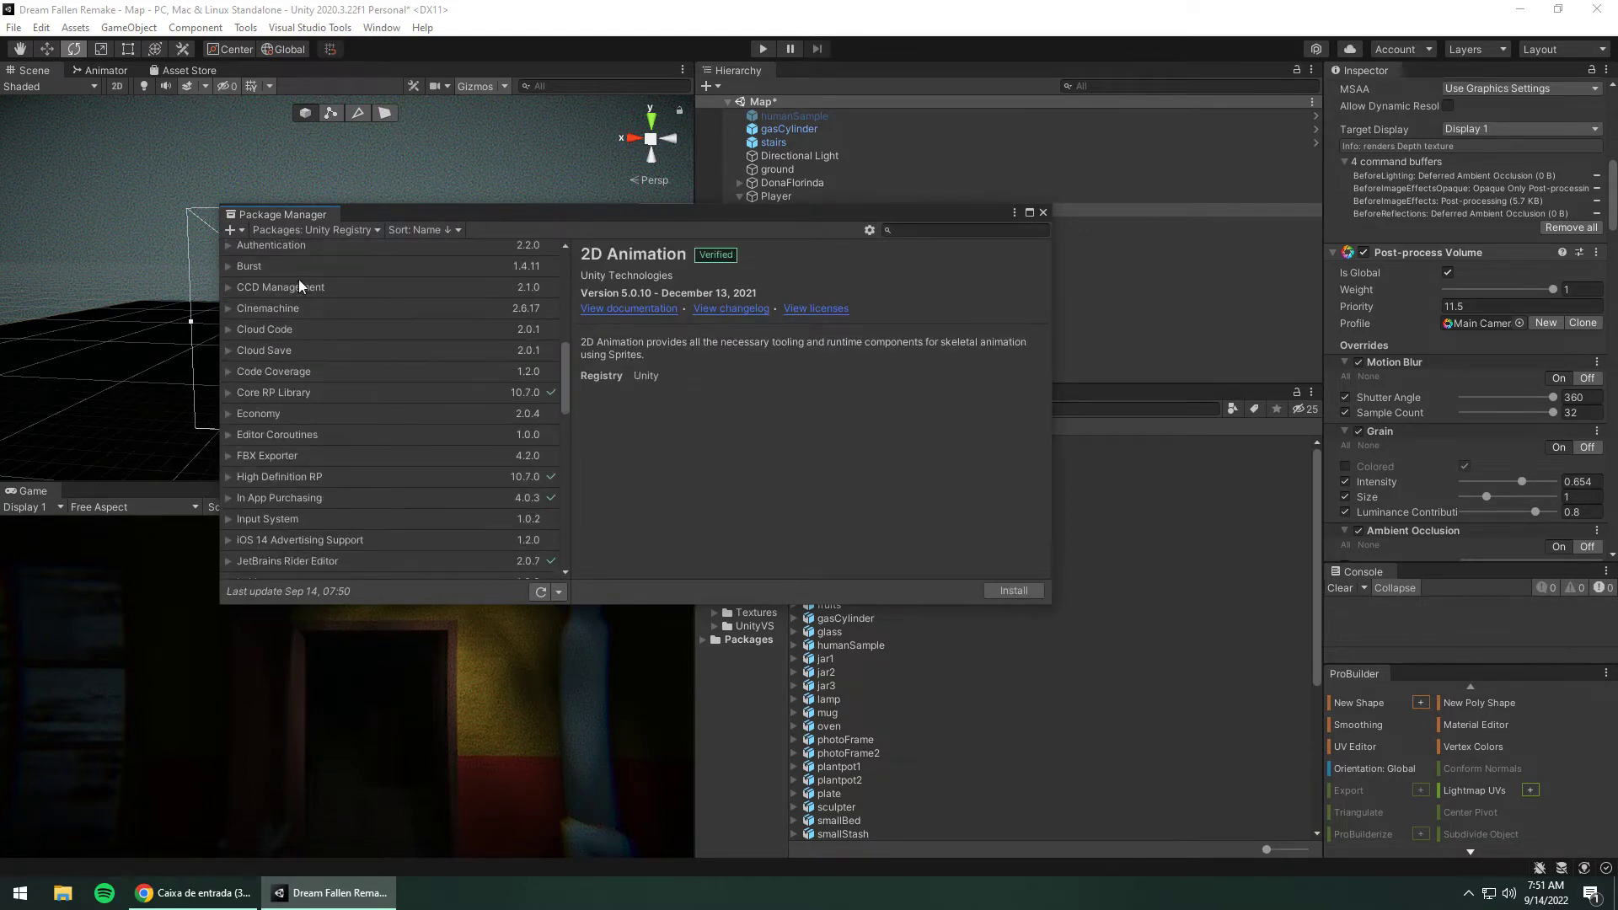
pyautogui.scroll(5, 379, 502)
pyautogui.scroll(-5, 379, 498)
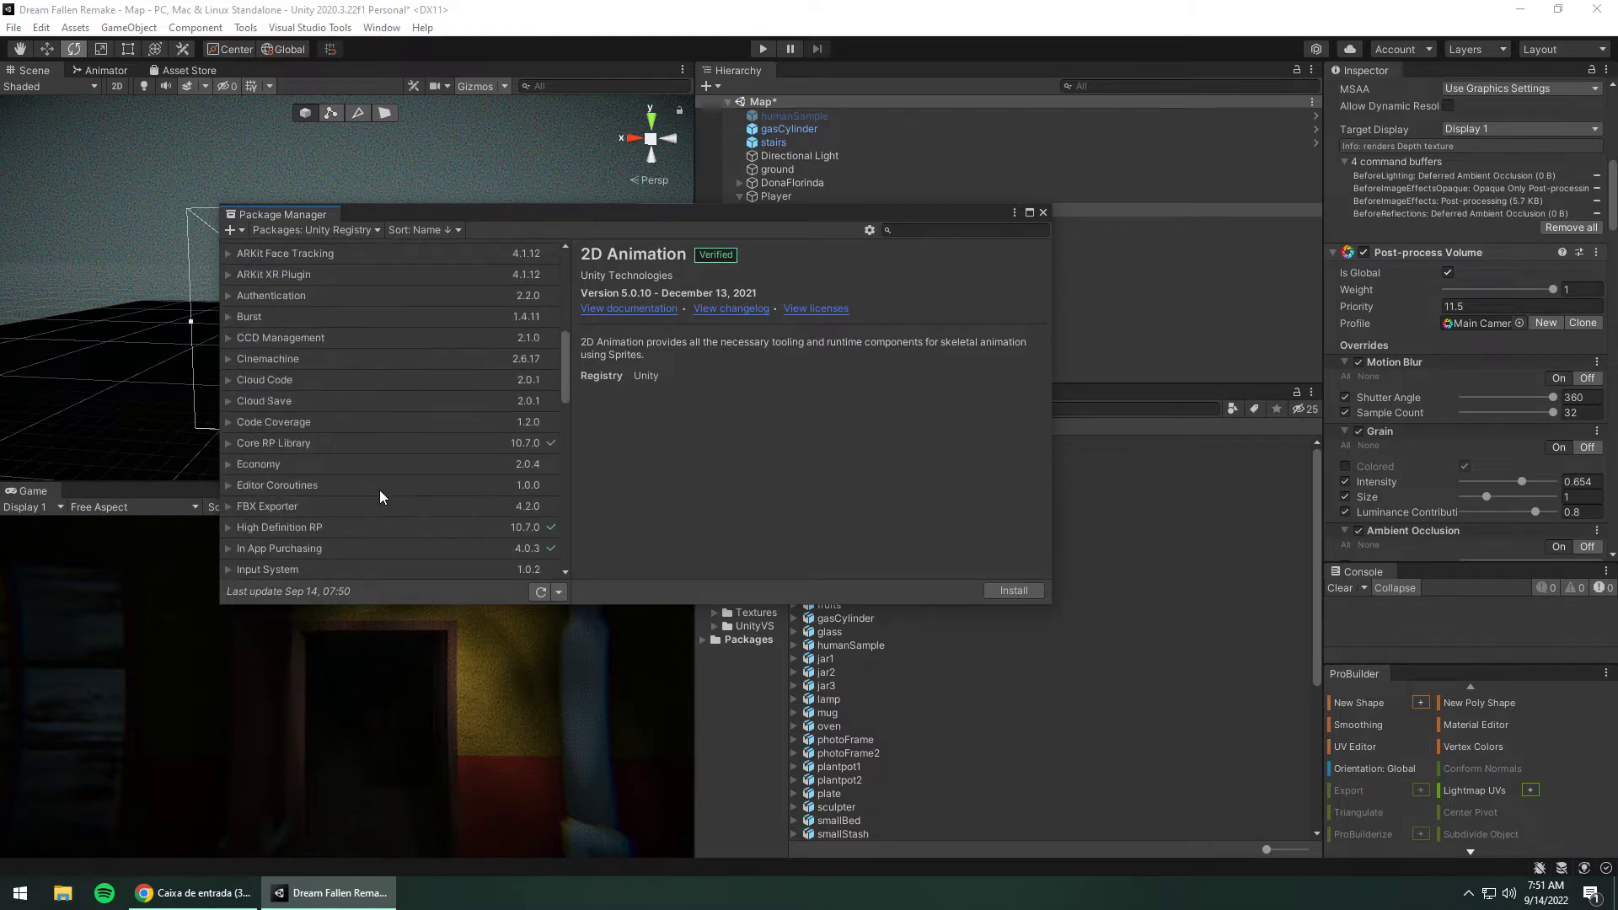
pyautogui.scroll(-5, 379, 489)
pyautogui.scroll(-3, 377, 488)
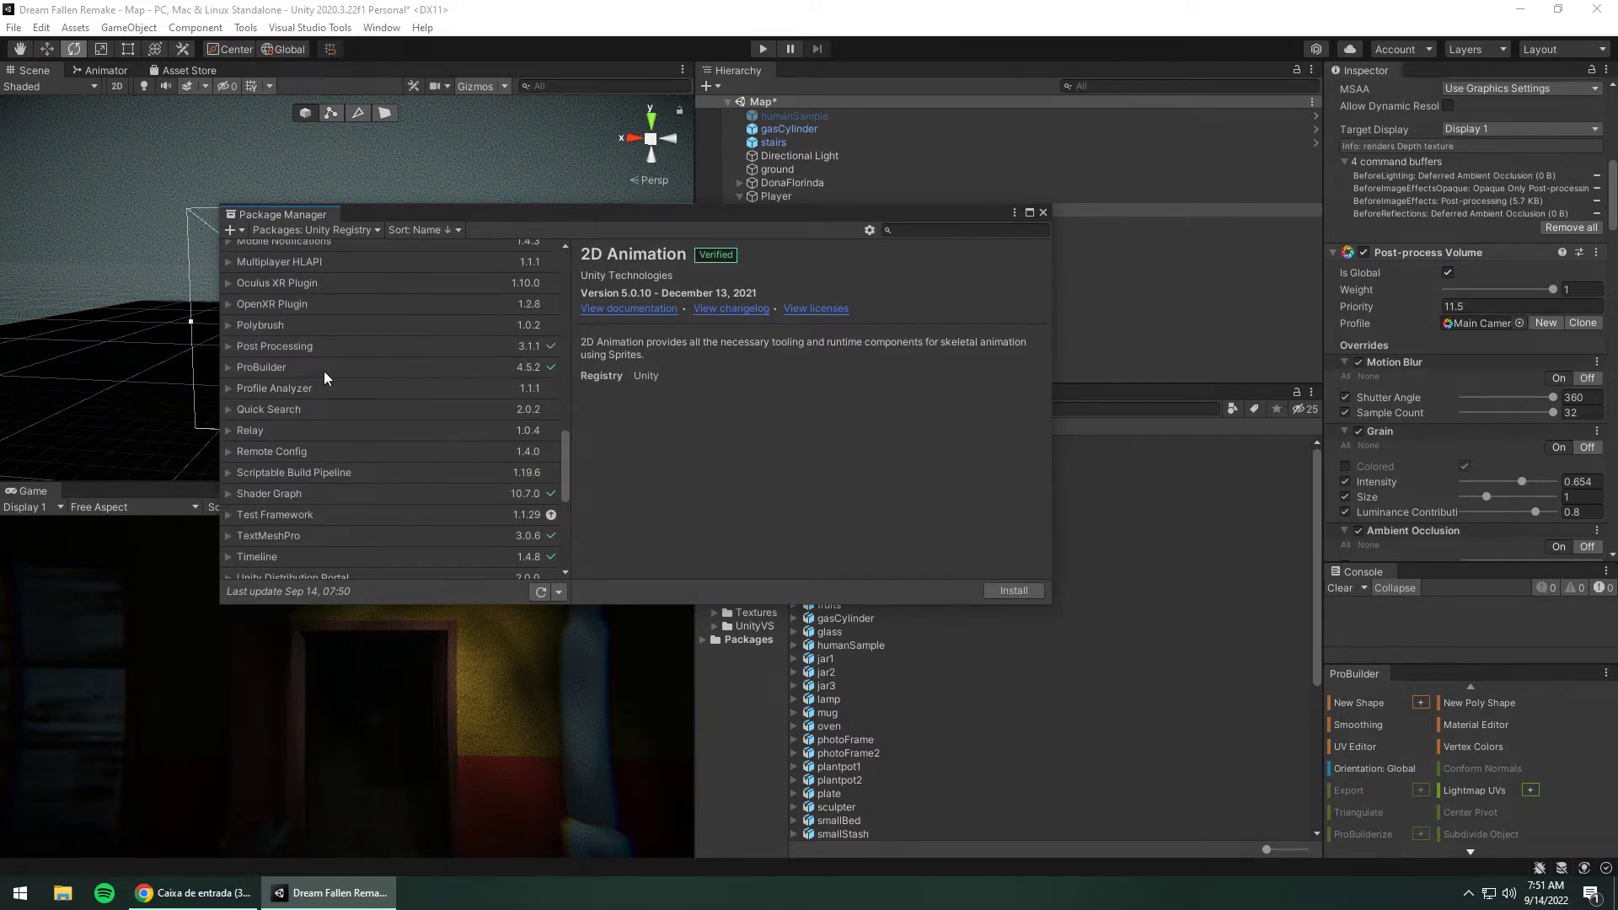
# Select Post Processing 3.1.1, cancel its removal, and close the Package Manager.
pyautogui.click(298, 347)
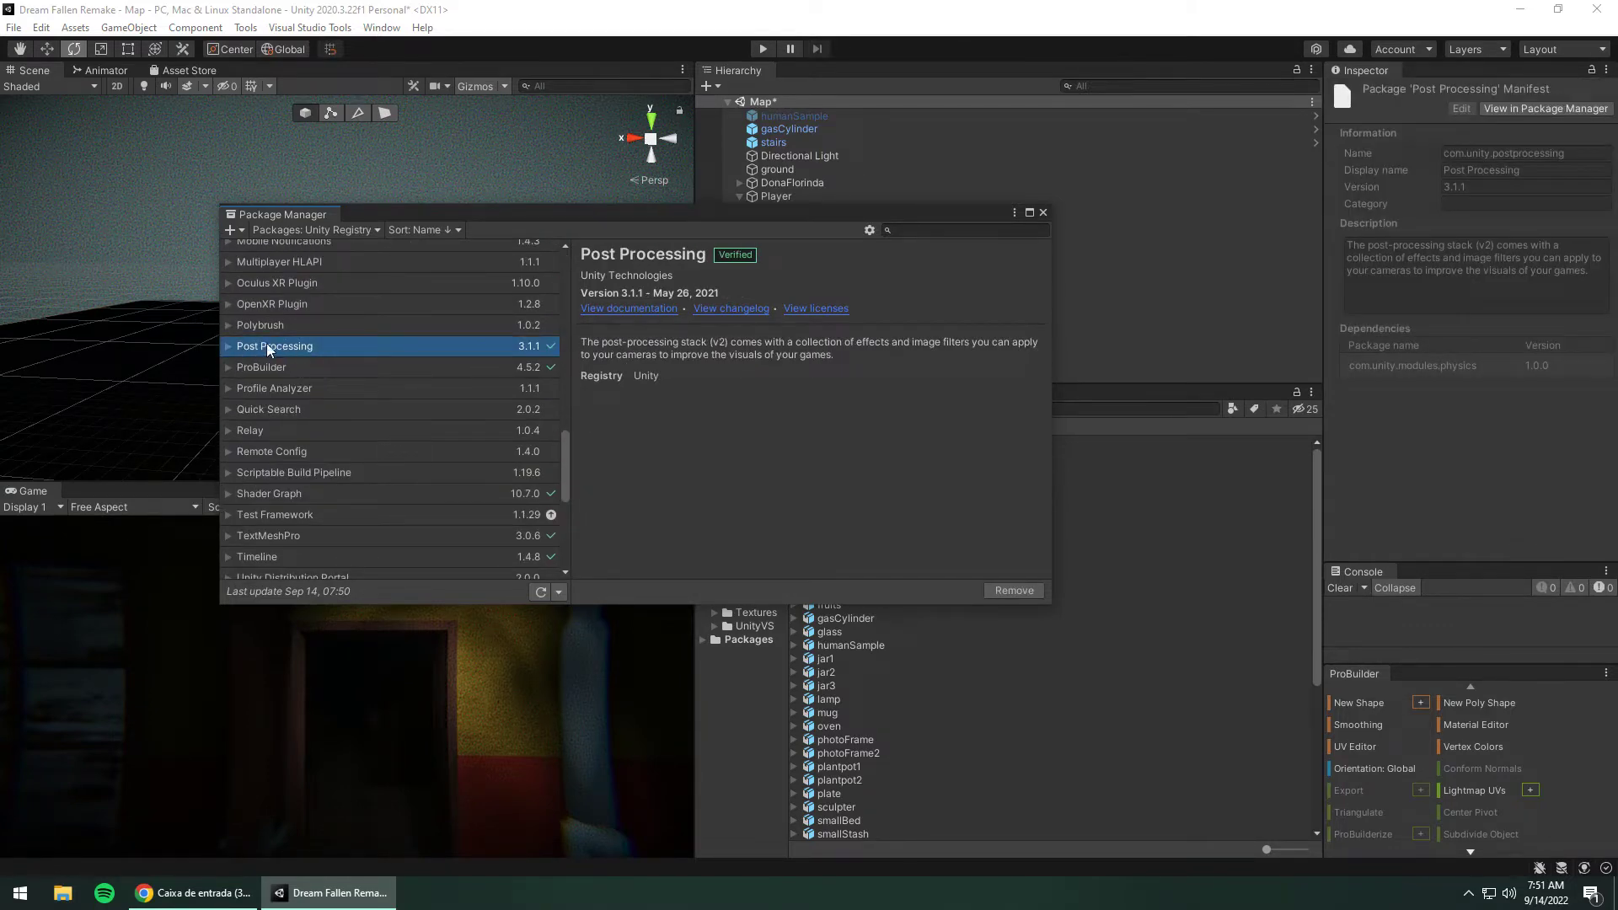
pyautogui.click(1010, 590)
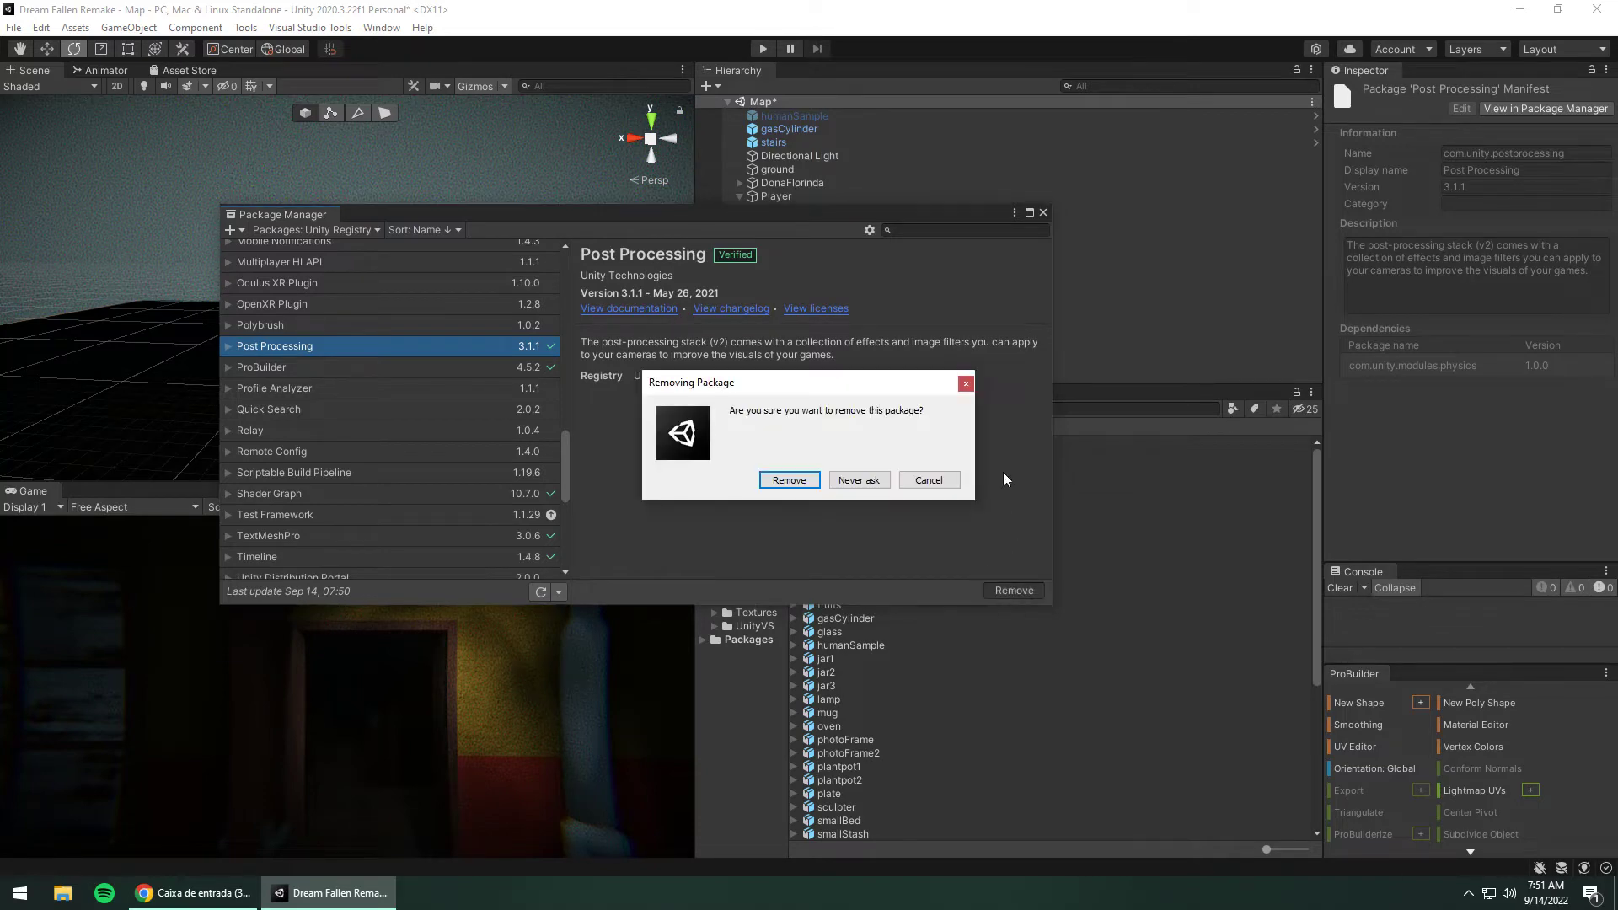
pyautogui.click(938, 477)
pyautogui.click(1042, 212)
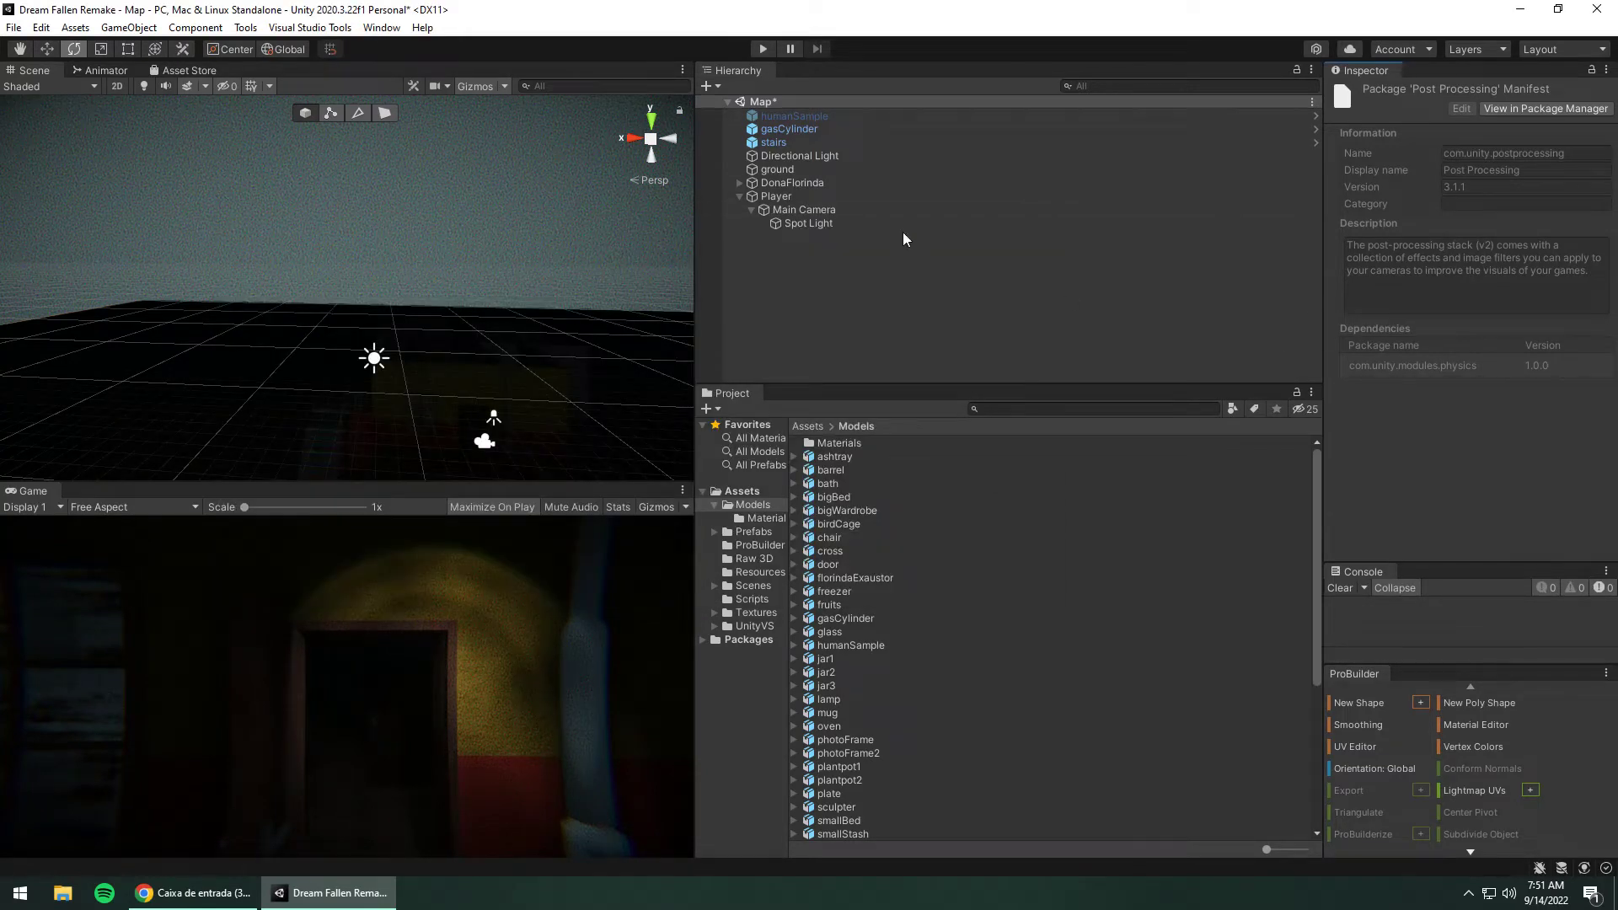
# Review the Main Camera's Bloom override in the Inspector, then start Play mode.
pyautogui.click(796, 211)
pyautogui.scroll(-5, 1451, 377)
pyautogui.scroll(-5, 1441, 343)
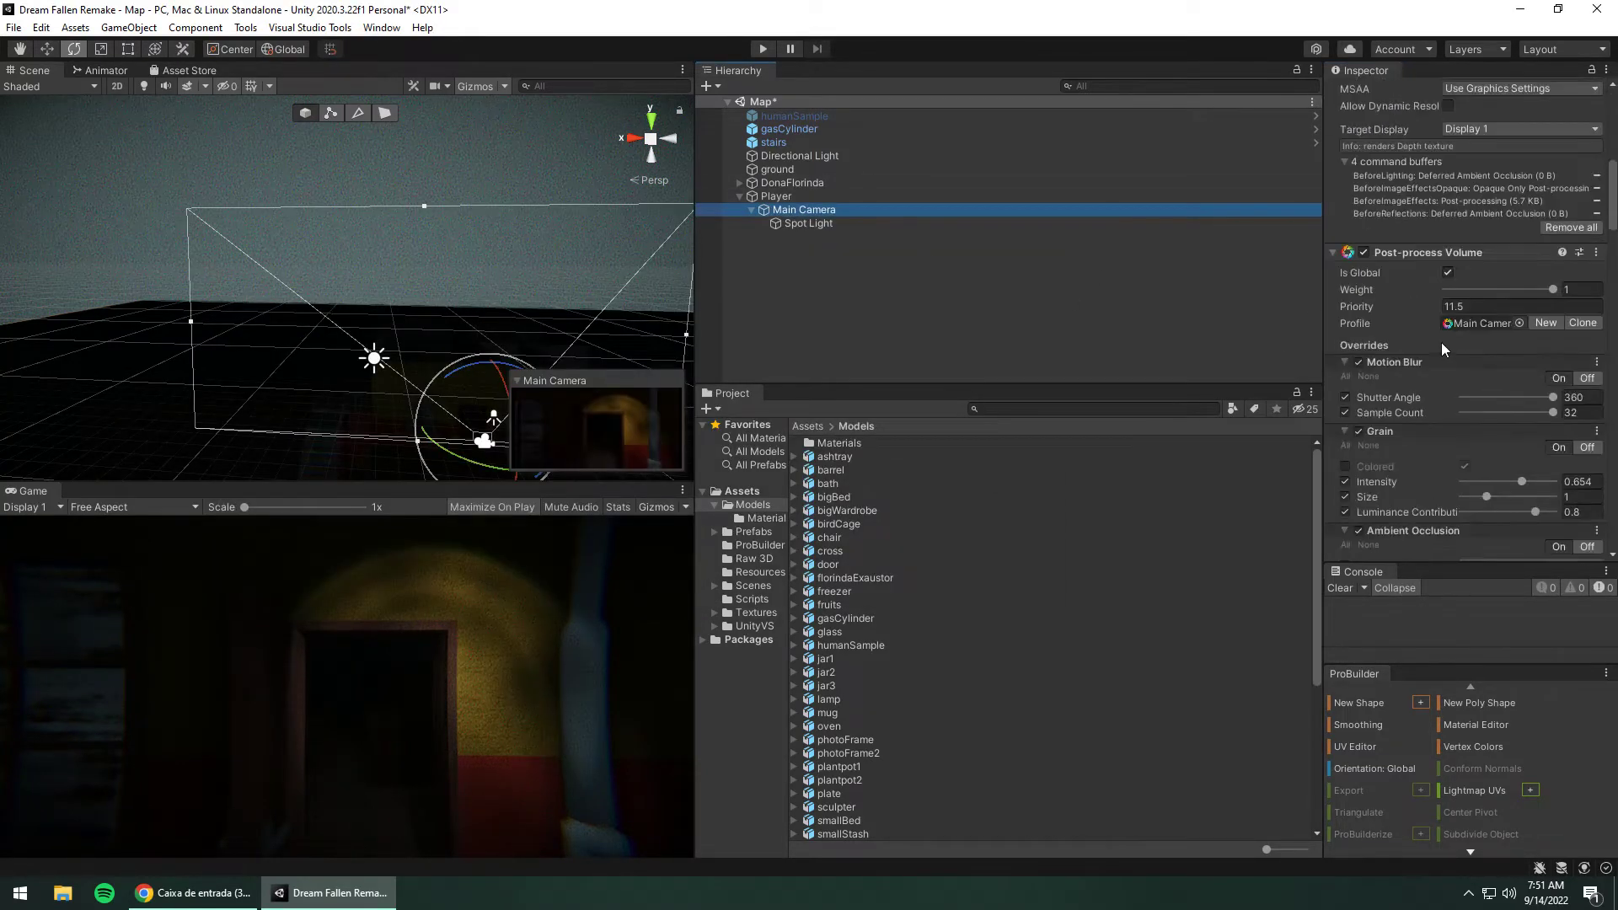
pyautogui.scroll(-10, 1466, 320)
pyautogui.scroll(-8, 1458, 354)
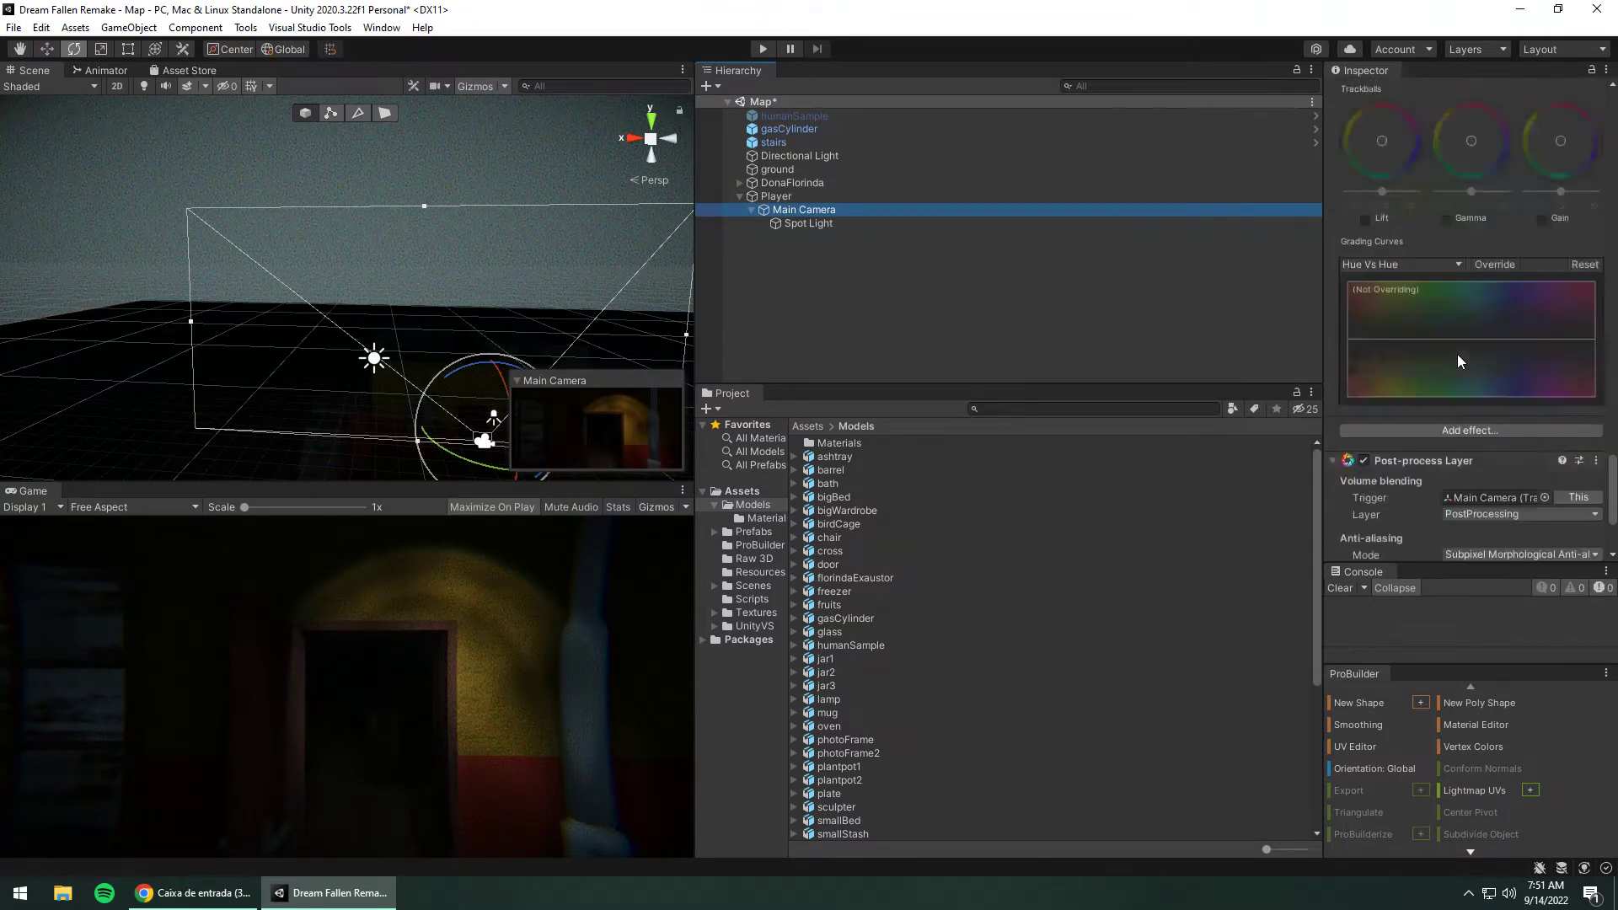
pyautogui.scroll(6, 1458, 354)
pyautogui.scroll(3, 1455, 367)
pyautogui.scroll(5, 1455, 368)
pyautogui.scroll(5, 1455, 367)
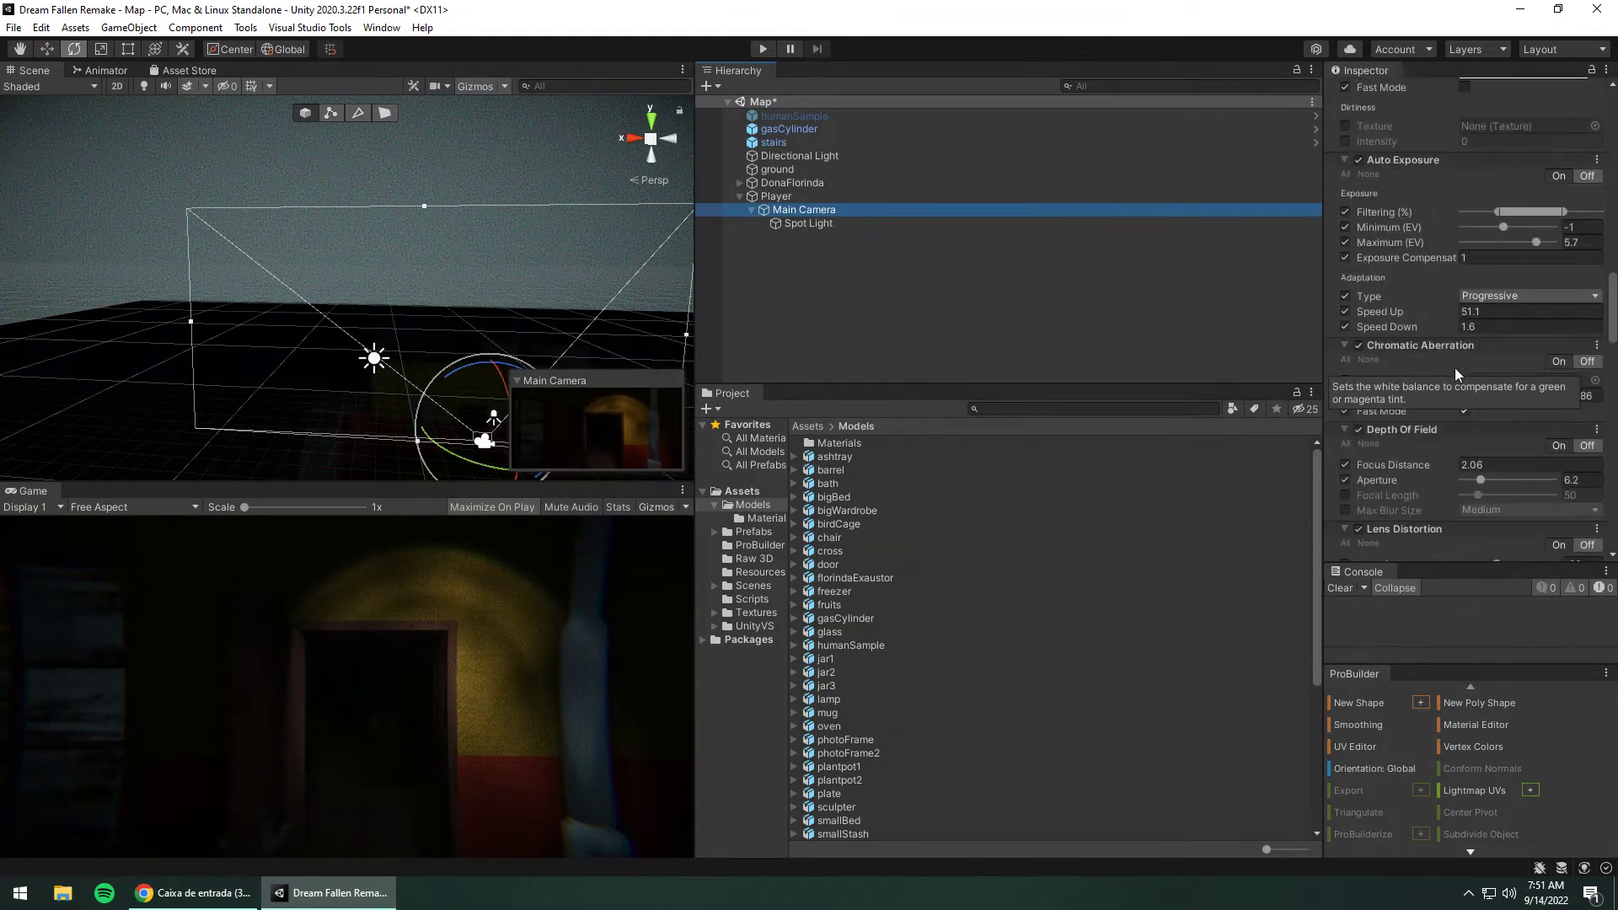
pyautogui.scroll(5, 1455, 368)
pyautogui.scroll(-3, 1466, 321)
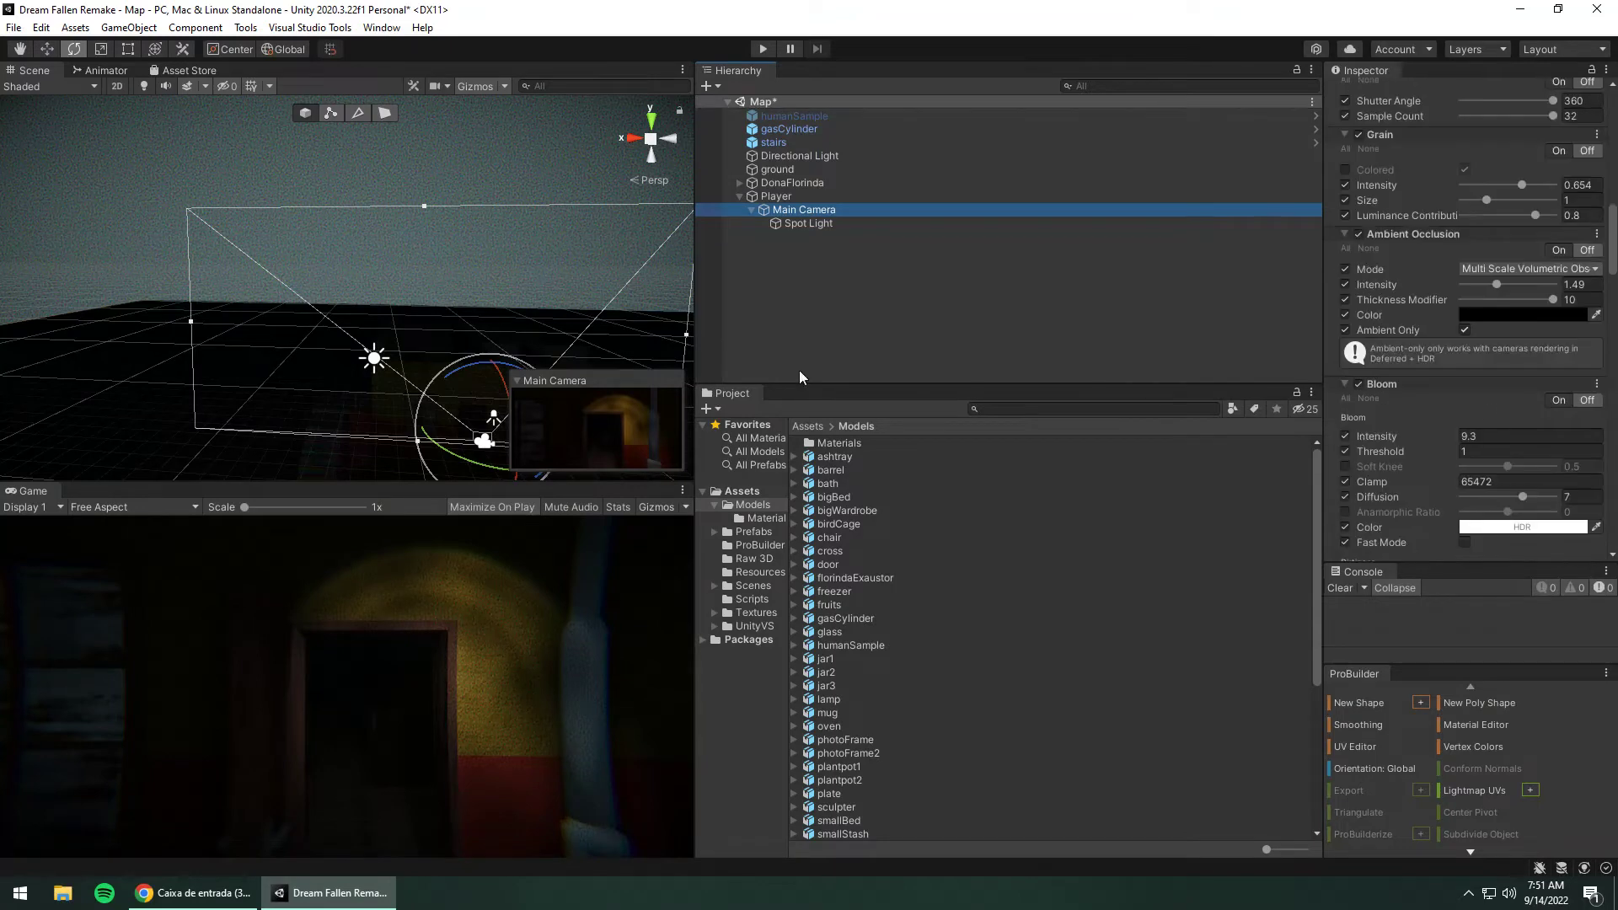
pyautogui.click(761, 51)
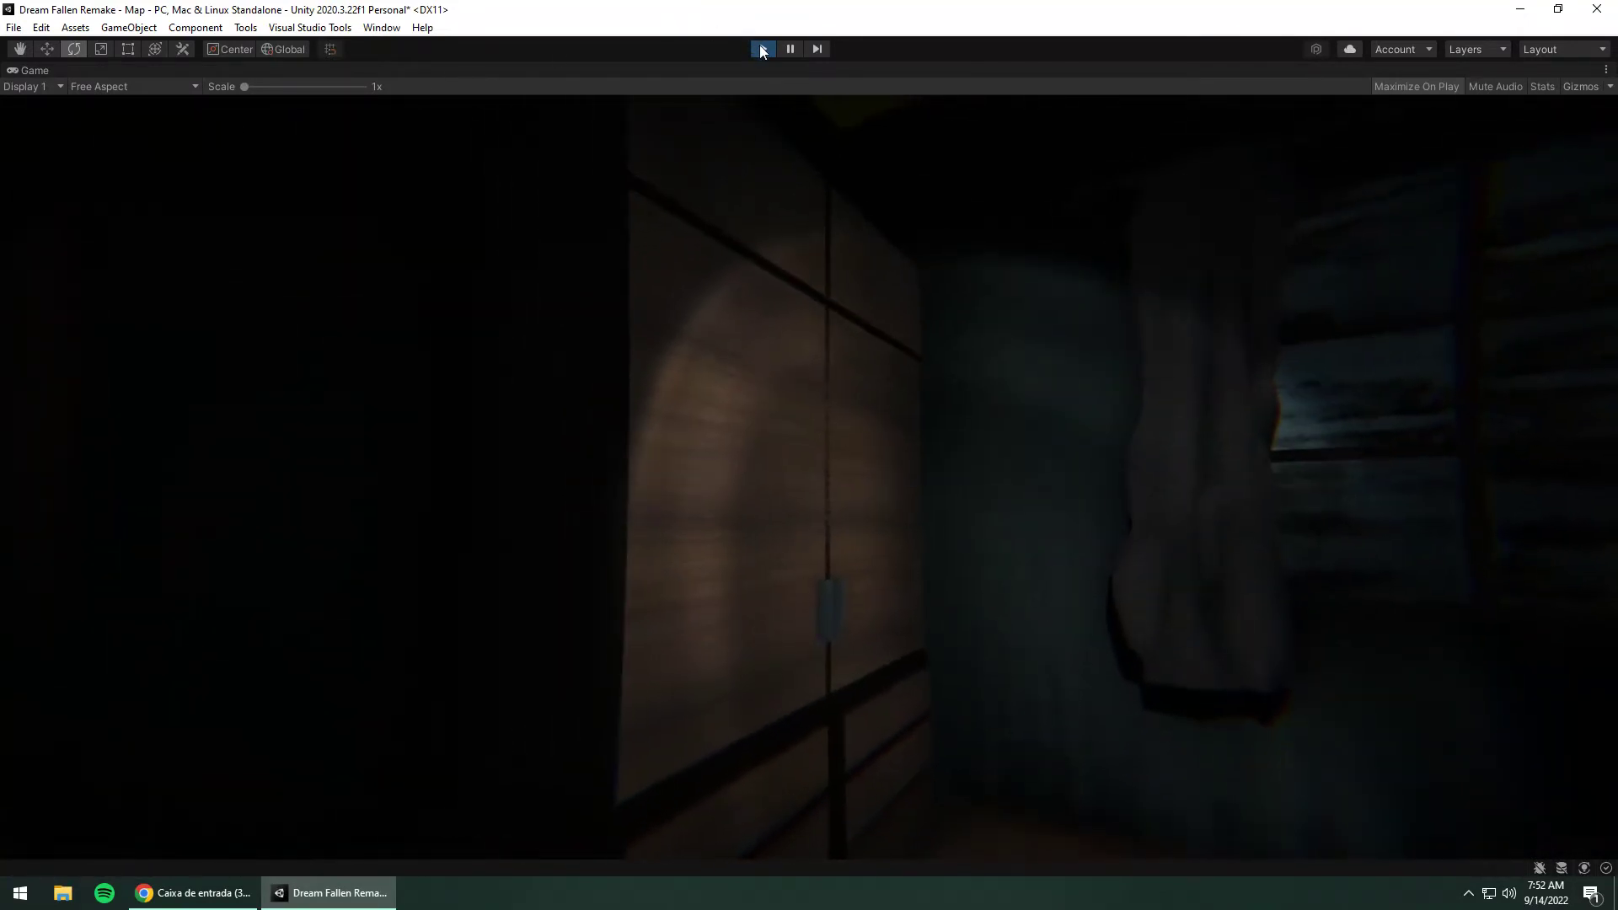
# Stop the playtest, leaving Play mode and returning to the full editor.
pyautogui.click(762, 49)
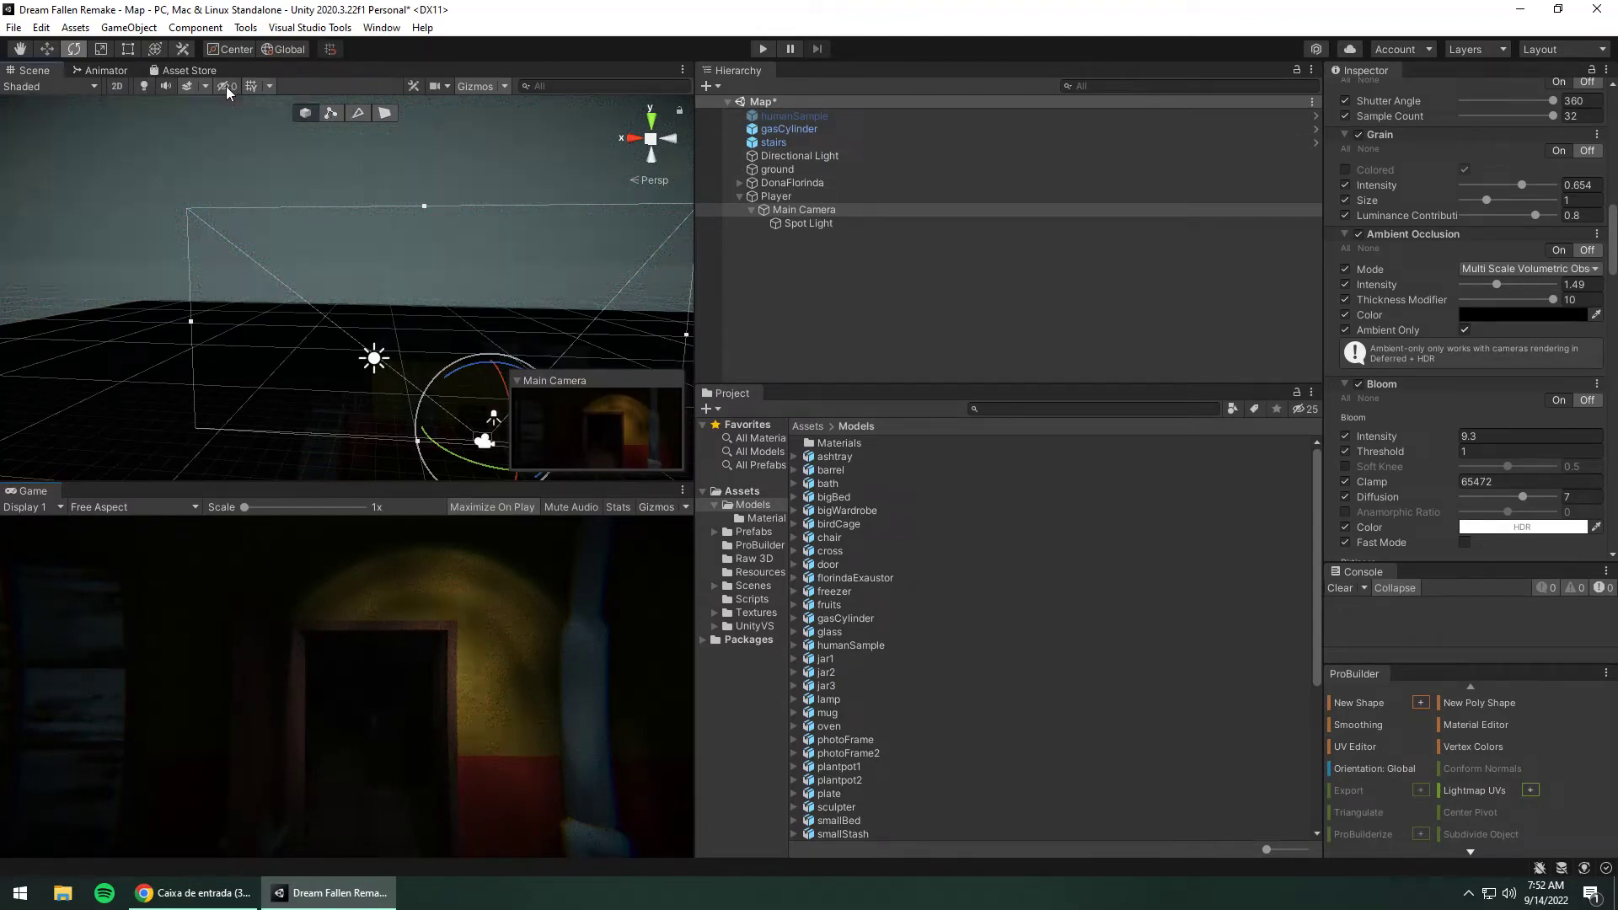
# Hide the skybox and fog in the Scene view and fly into the house interior.
pyautogui.click(184, 87)
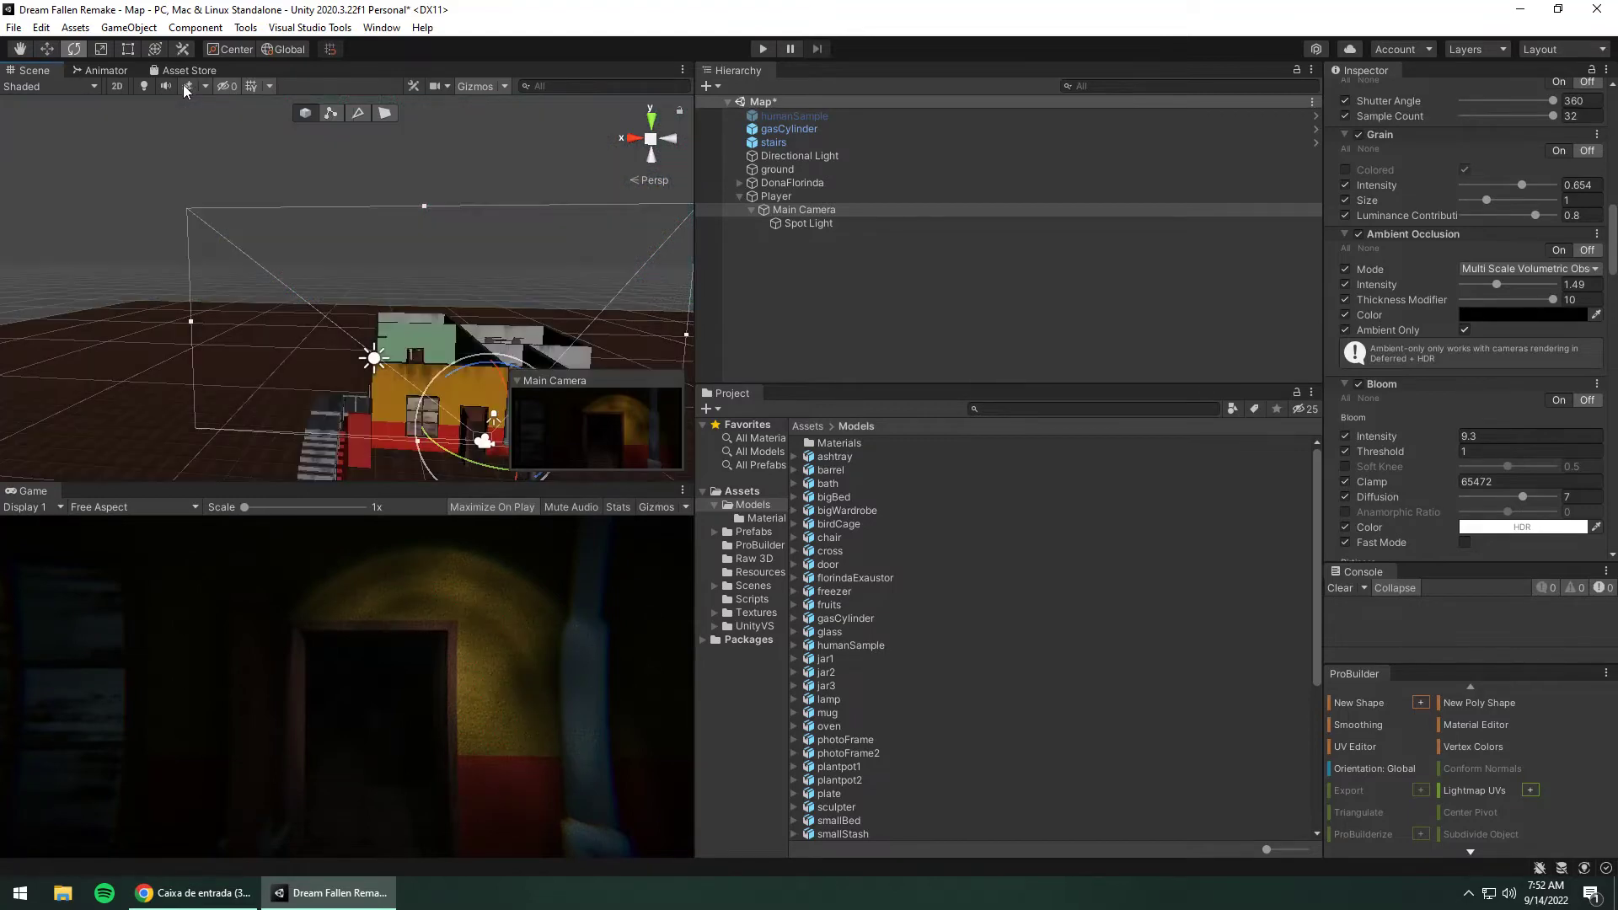
pyautogui.moveTo(276, 270)
pyautogui.mouseDown(button='right')
pyautogui.moveTo(466, 389)
pyautogui.moveTo(1594, 352)
pyautogui.moveTo(362, 748)
pyautogui.mouseUp(button='right')
pyautogui.moveTo(395, 244)
pyautogui.mouseDown(button='right')
pyautogui.moveTo(417, 280)
pyautogui.moveTo(1288, 205)
pyautogui.mouseUp(button='right')
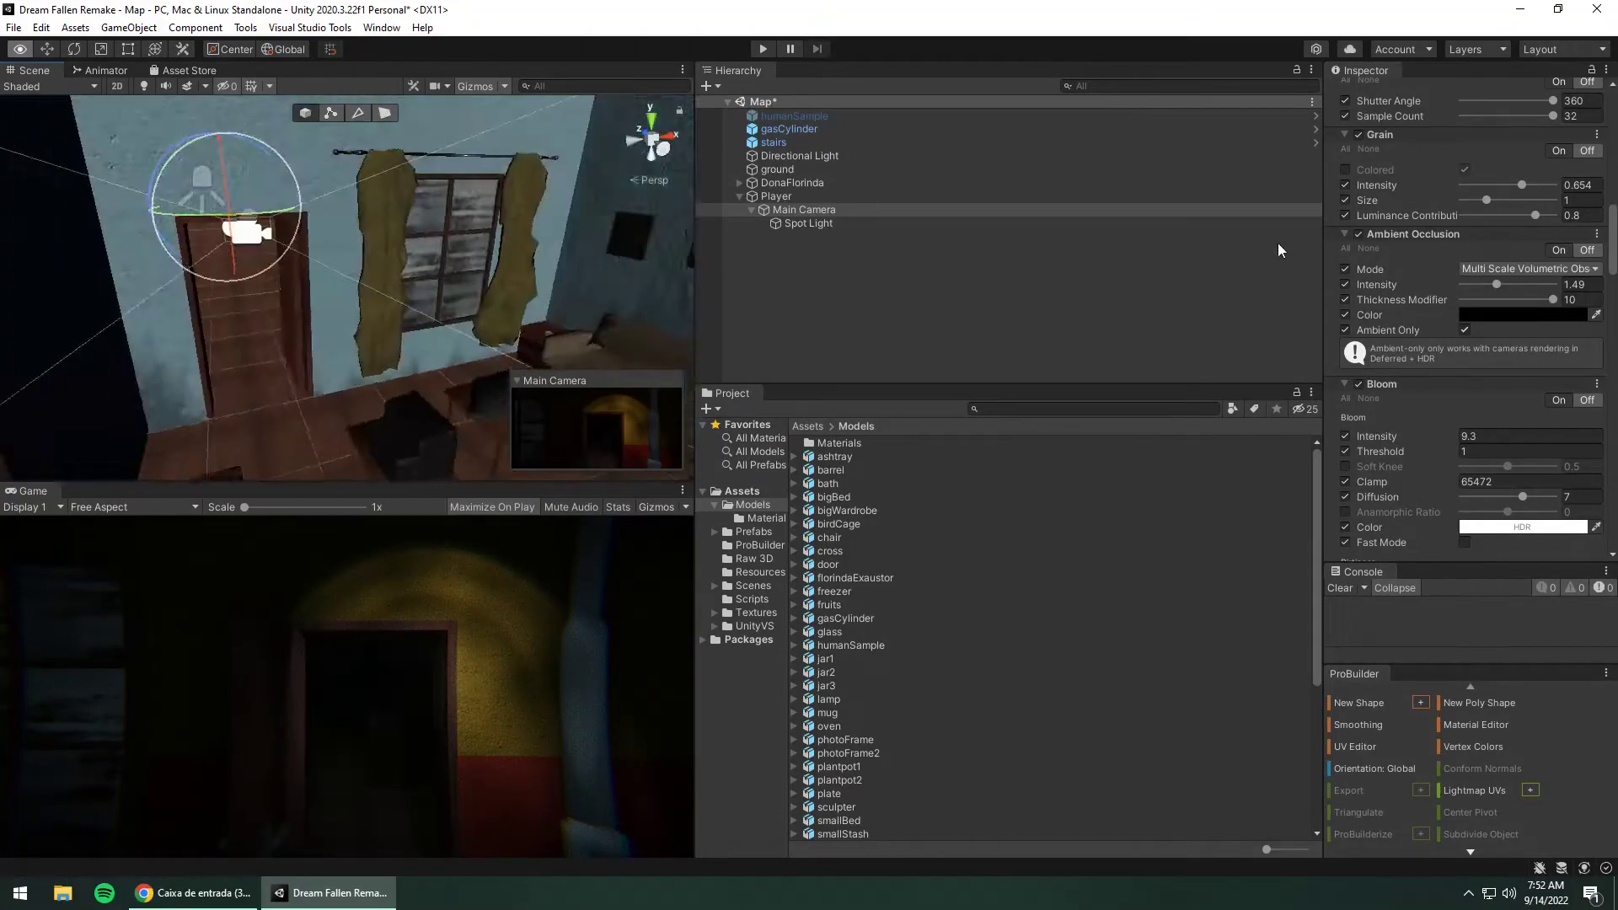
pyautogui.doubleClick(1288, 211)
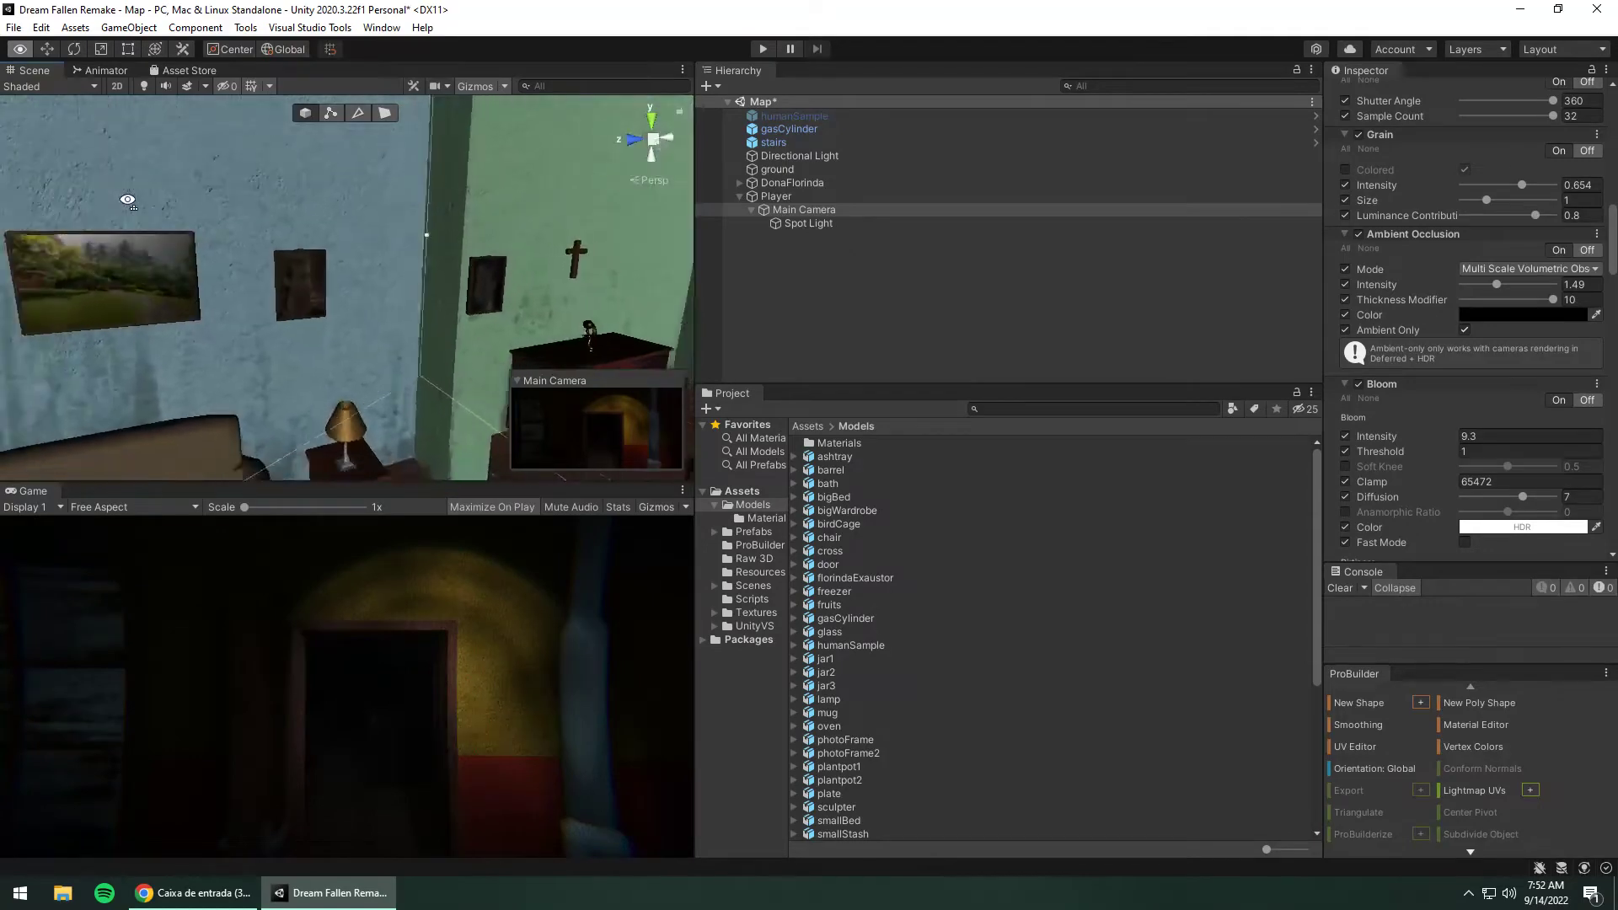
# Select the WallsDonaFlorinda wall mesh and expand its Concretewall_yellow material properties.
pyautogui.click(366, 209)
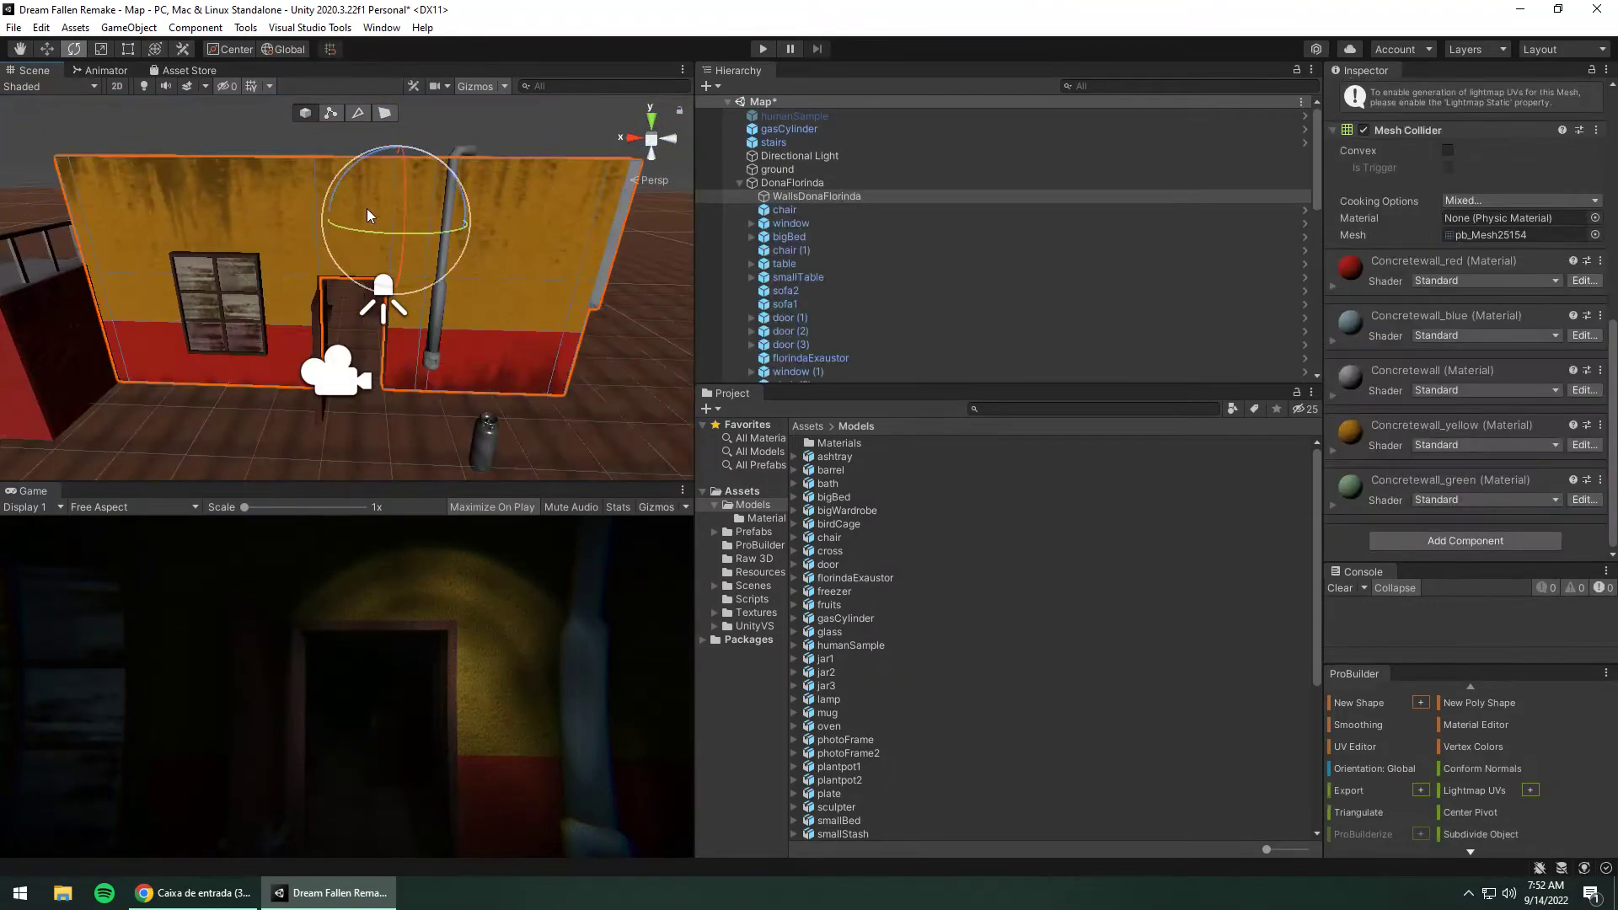
pyautogui.click(274, 195)
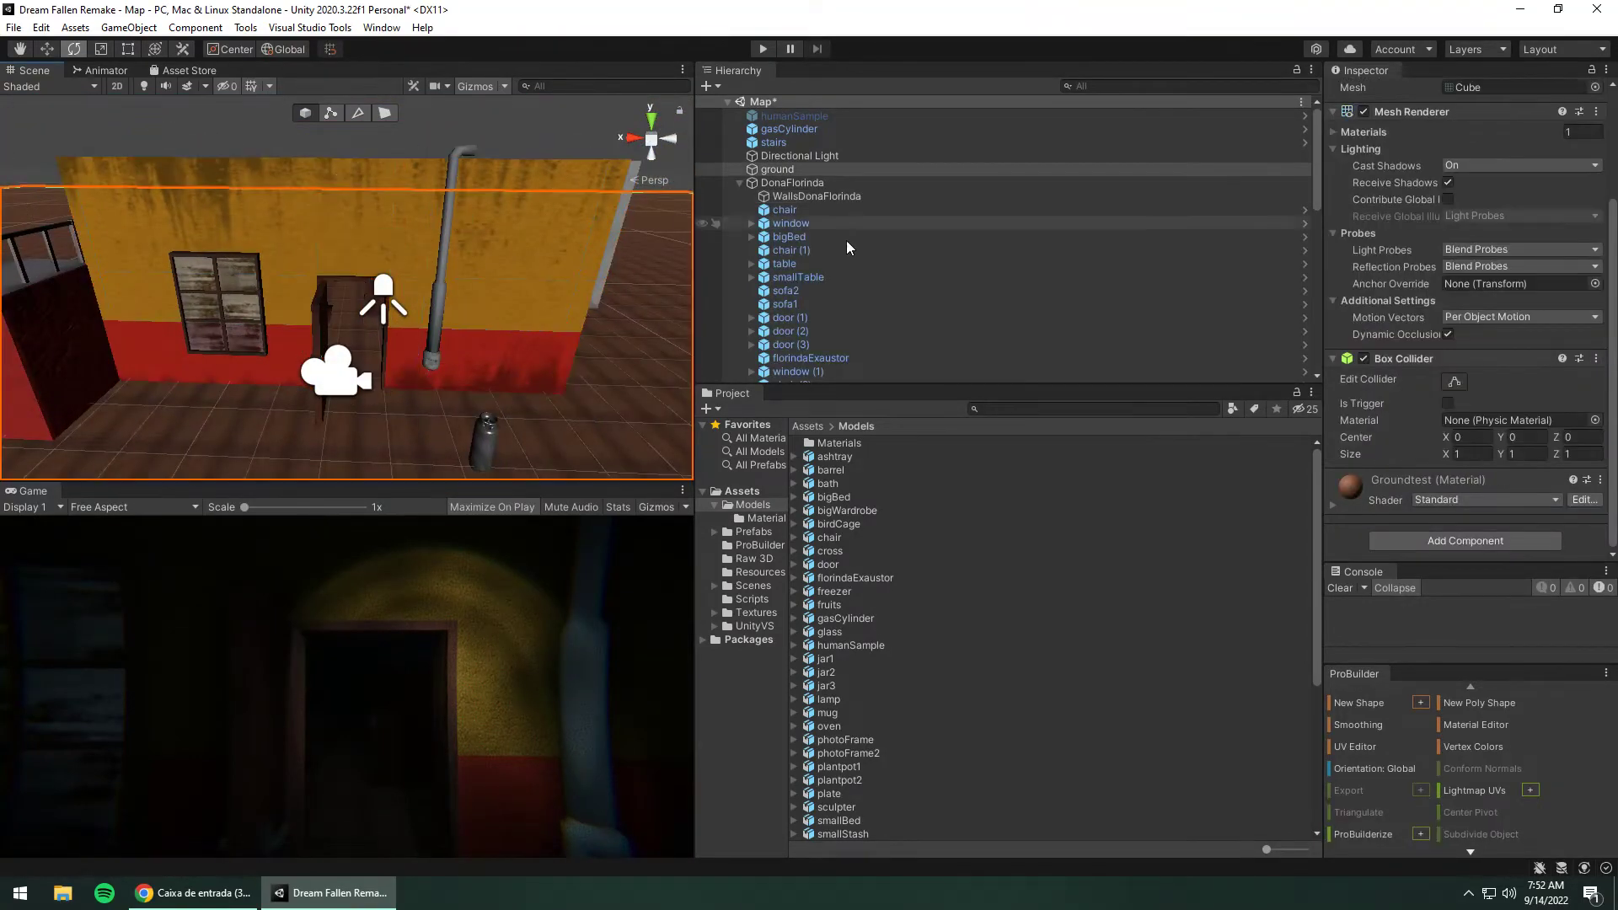
pyautogui.click(320, 174)
pyautogui.scroll(-1, 1486, 367)
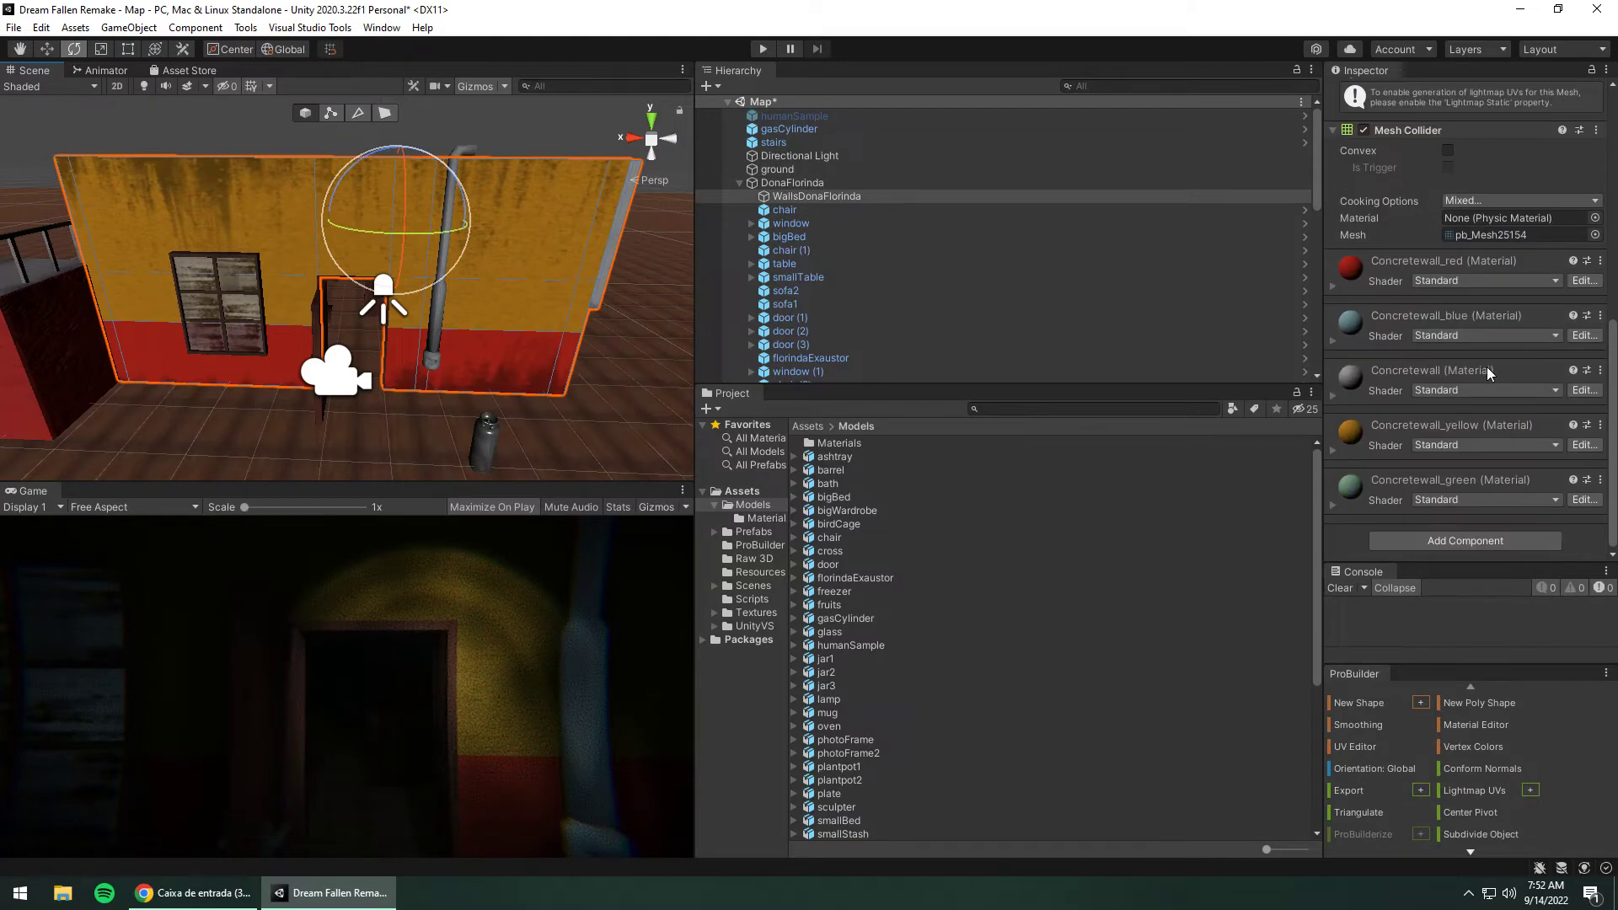
pyautogui.click(1333, 449)
pyautogui.scroll(-5, 1367, 431)
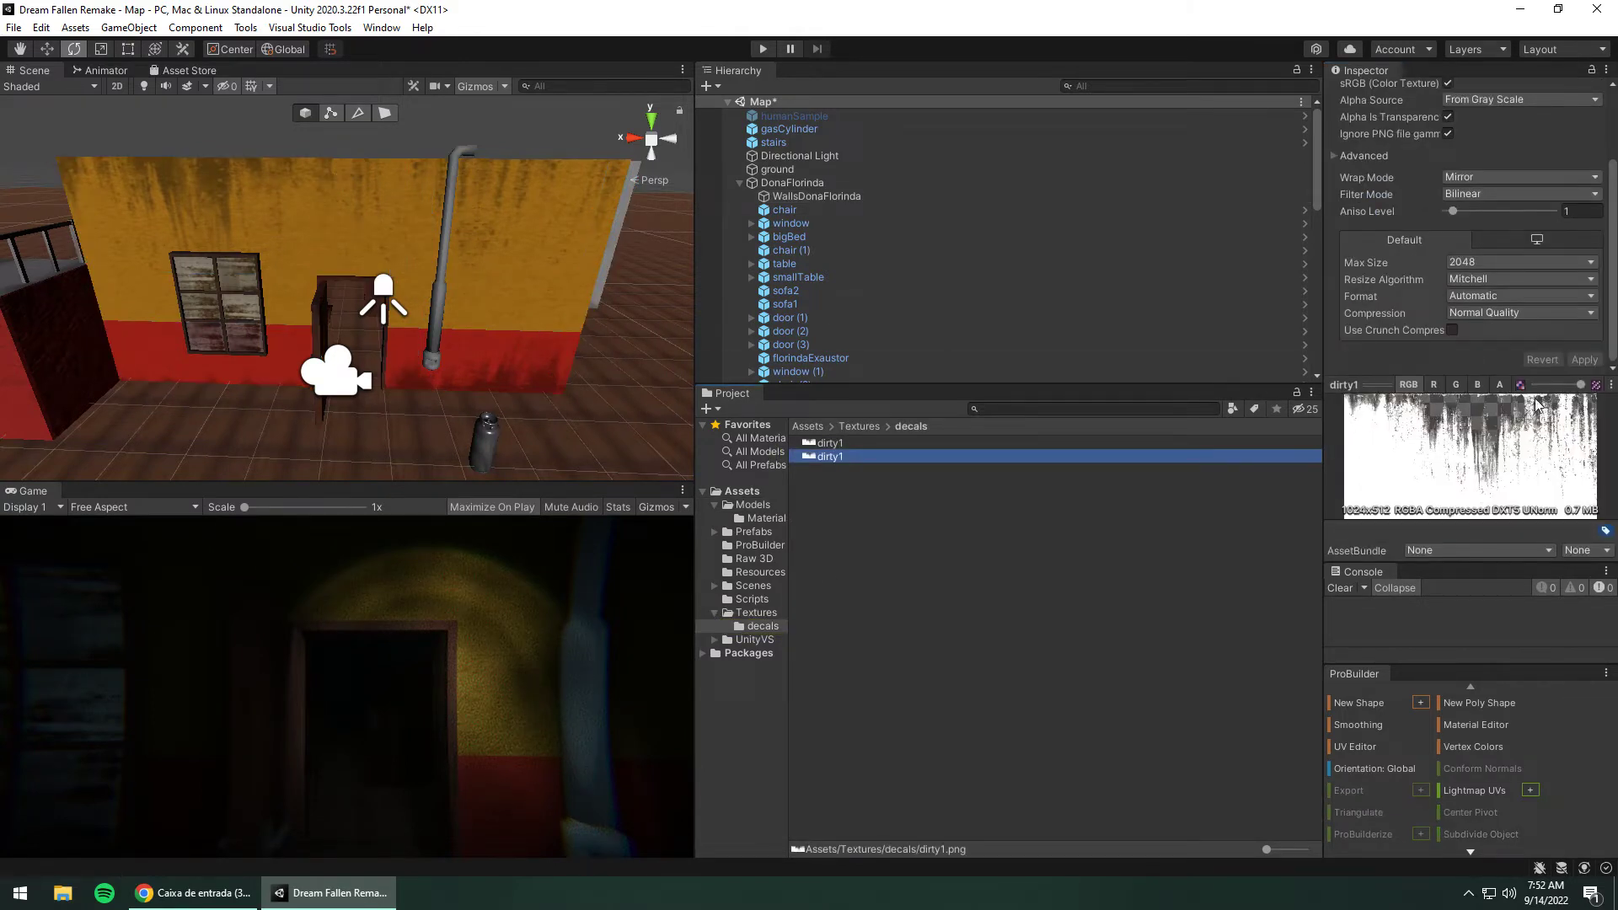
pyautogui.moveTo(458, 299)
pyautogui.mouseDown(button='right')
pyautogui.moveTo(498, 279)
pyautogui.moveTo(273, 306)
pyautogui.mouseUp(button='right')
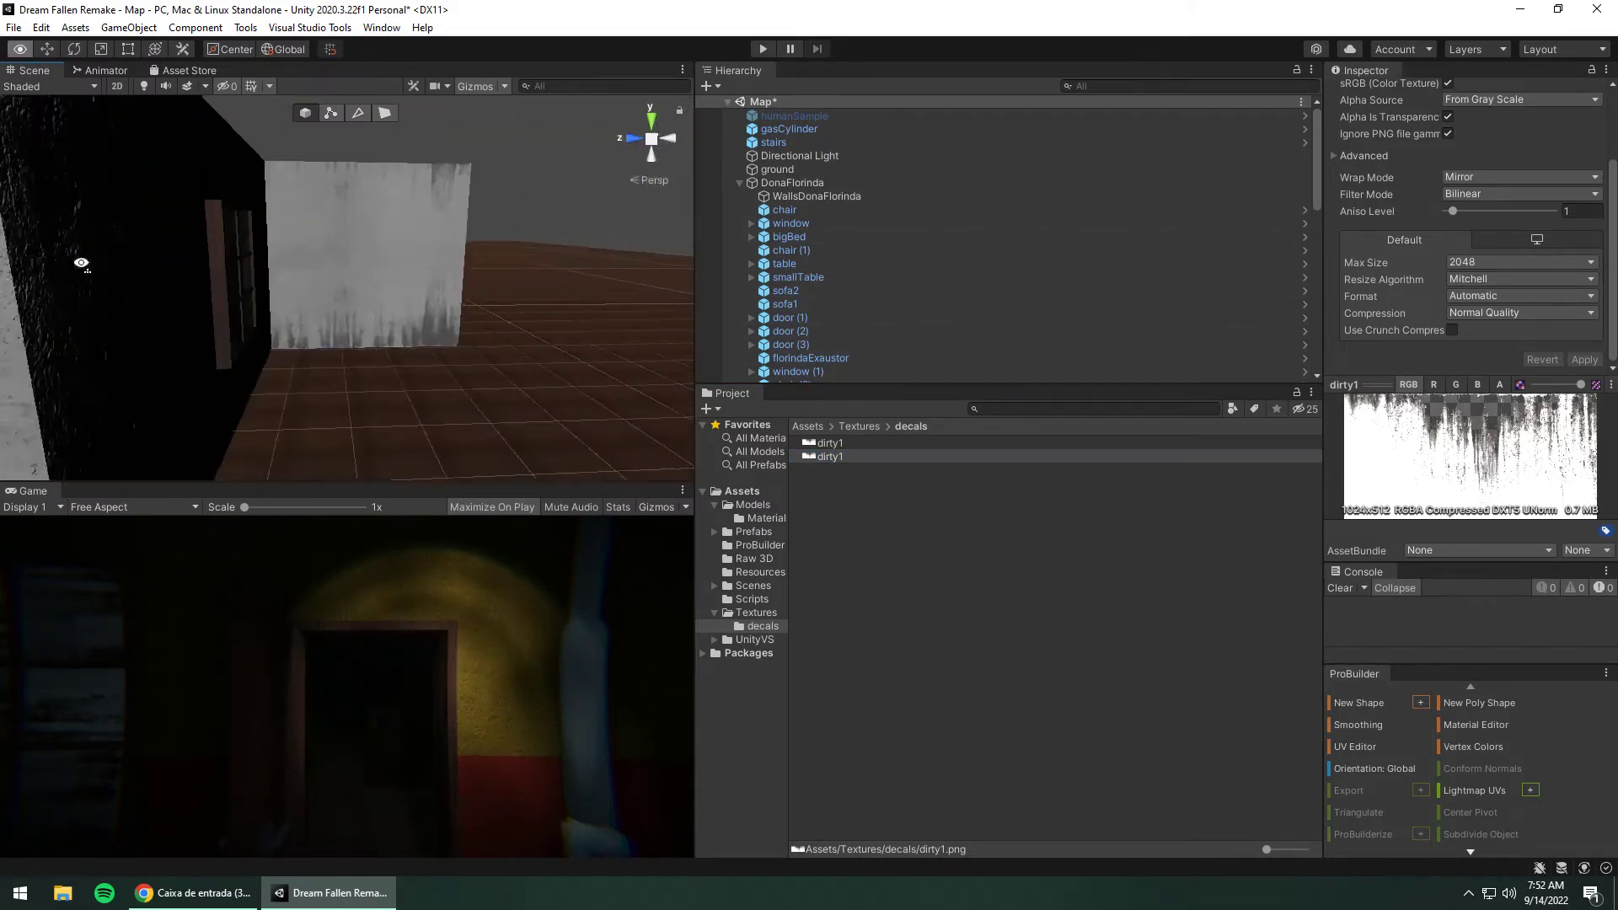
pyautogui.moveTo(273, 307); pyautogui.dragTo(79, 260, button='right')
pyautogui.moveTo(1596, 230)
pyautogui.mouseDown(button='right')
pyautogui.moveTo(273, 221)
pyautogui.moveTo(329, 261)
pyautogui.moveTo(538, 264)
pyautogui.mouseUp(button='right')
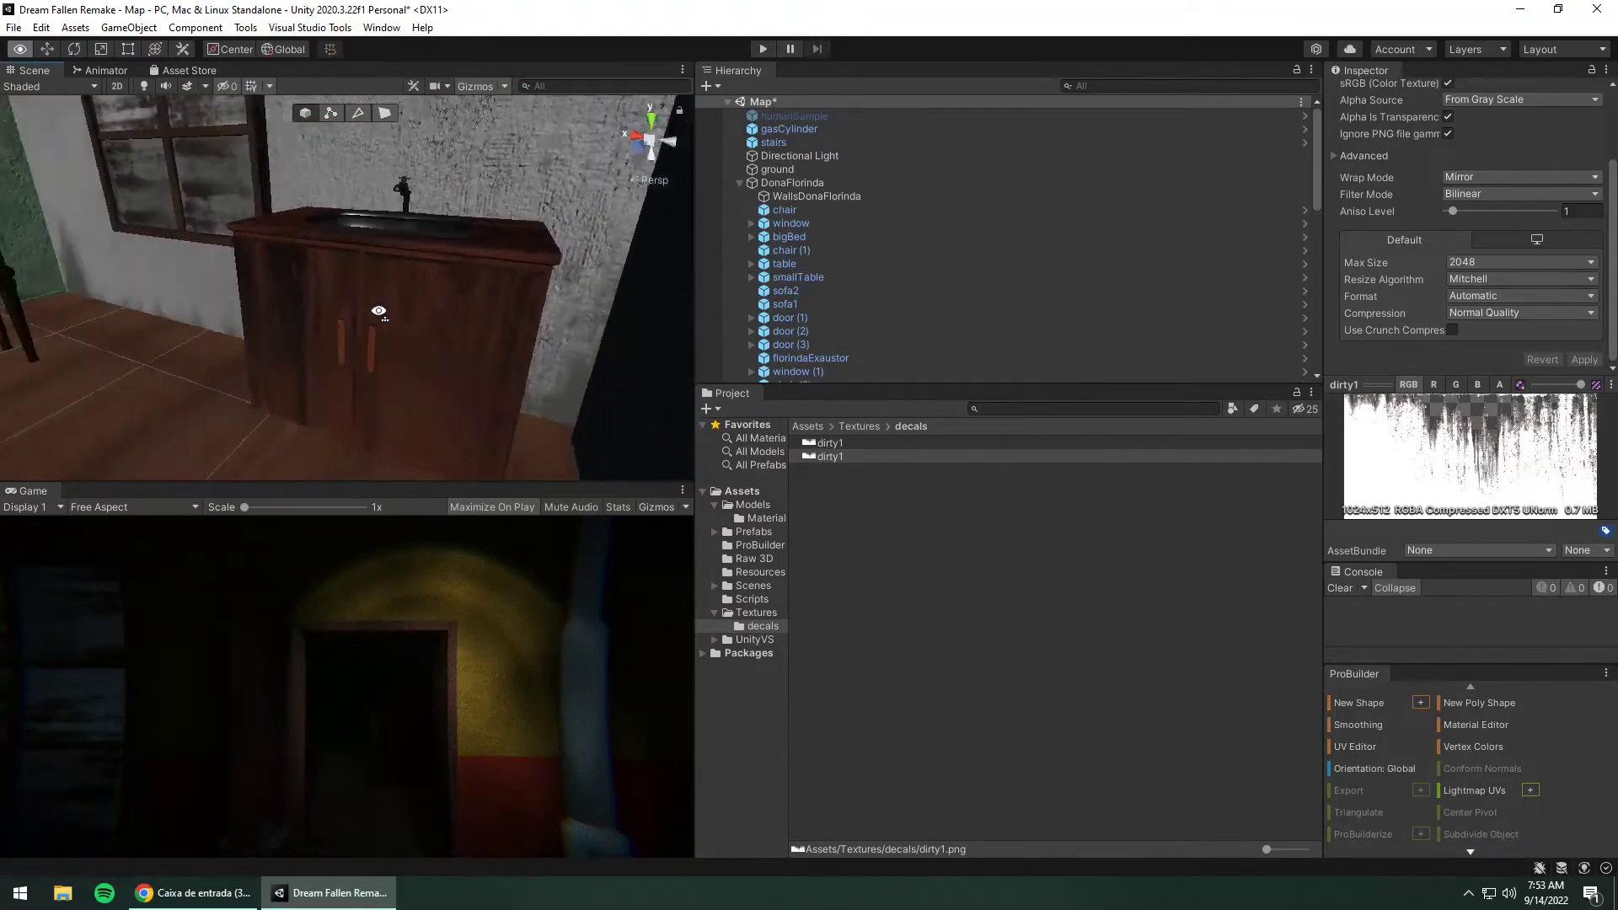
pyautogui.moveTo(555, 316)
pyautogui.mouseDown(button='right')
pyautogui.moveTo(720, 293)
pyautogui.moveTo(826, 251)
pyautogui.moveTo(1119, 292)
pyautogui.mouseUp(button='right')
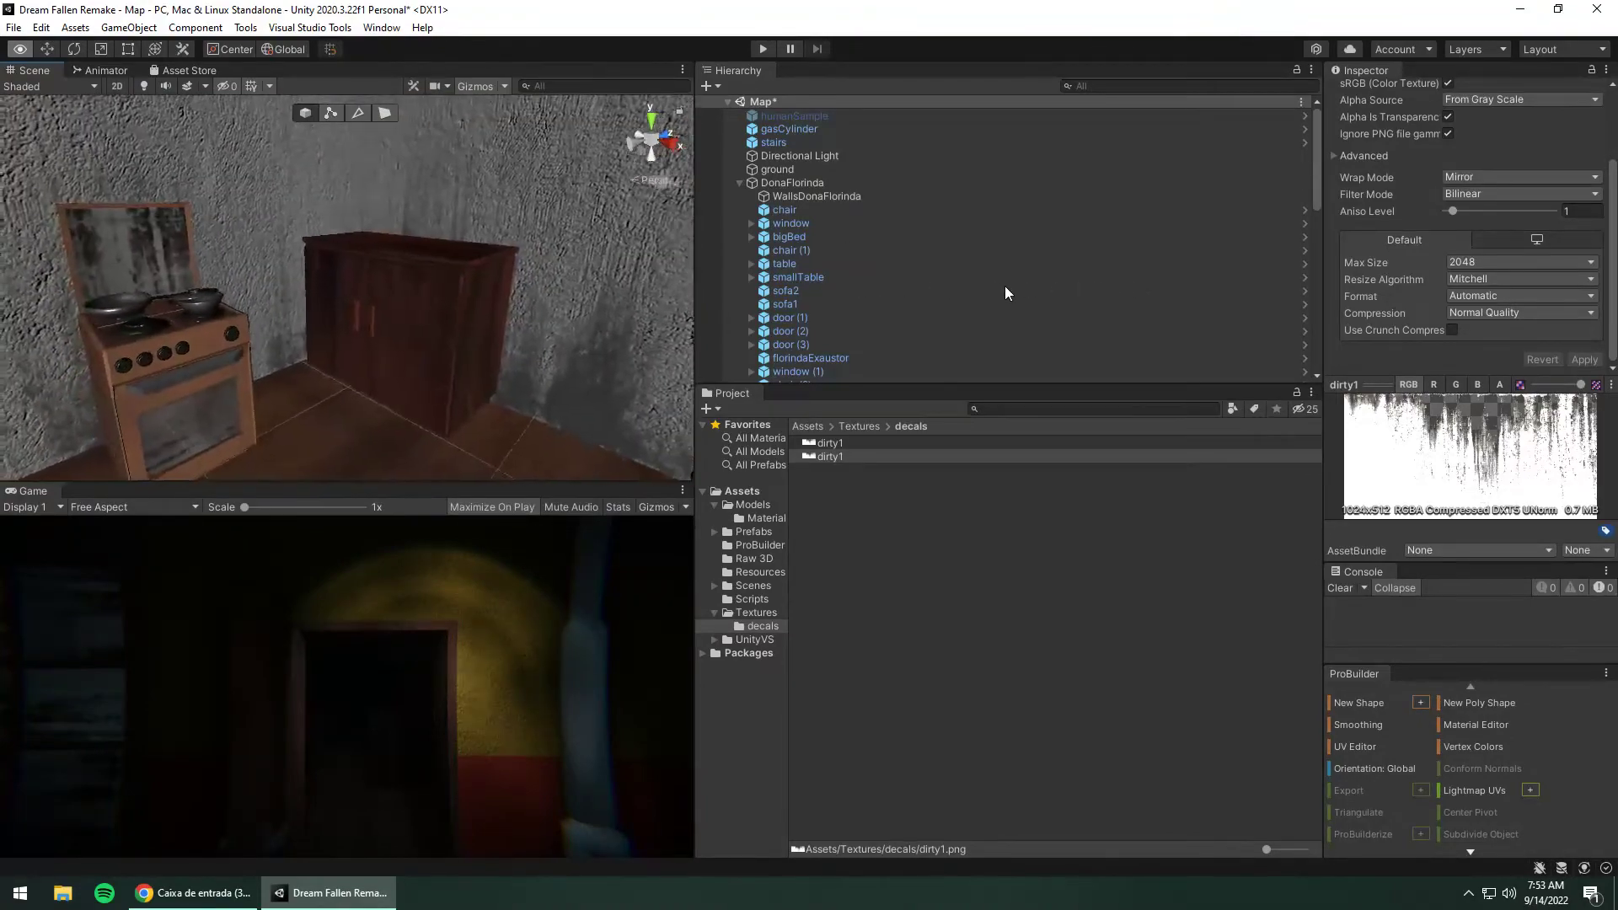
pyautogui.moveTo(996, 290); pyautogui.dragTo(1005, 297, button='right')
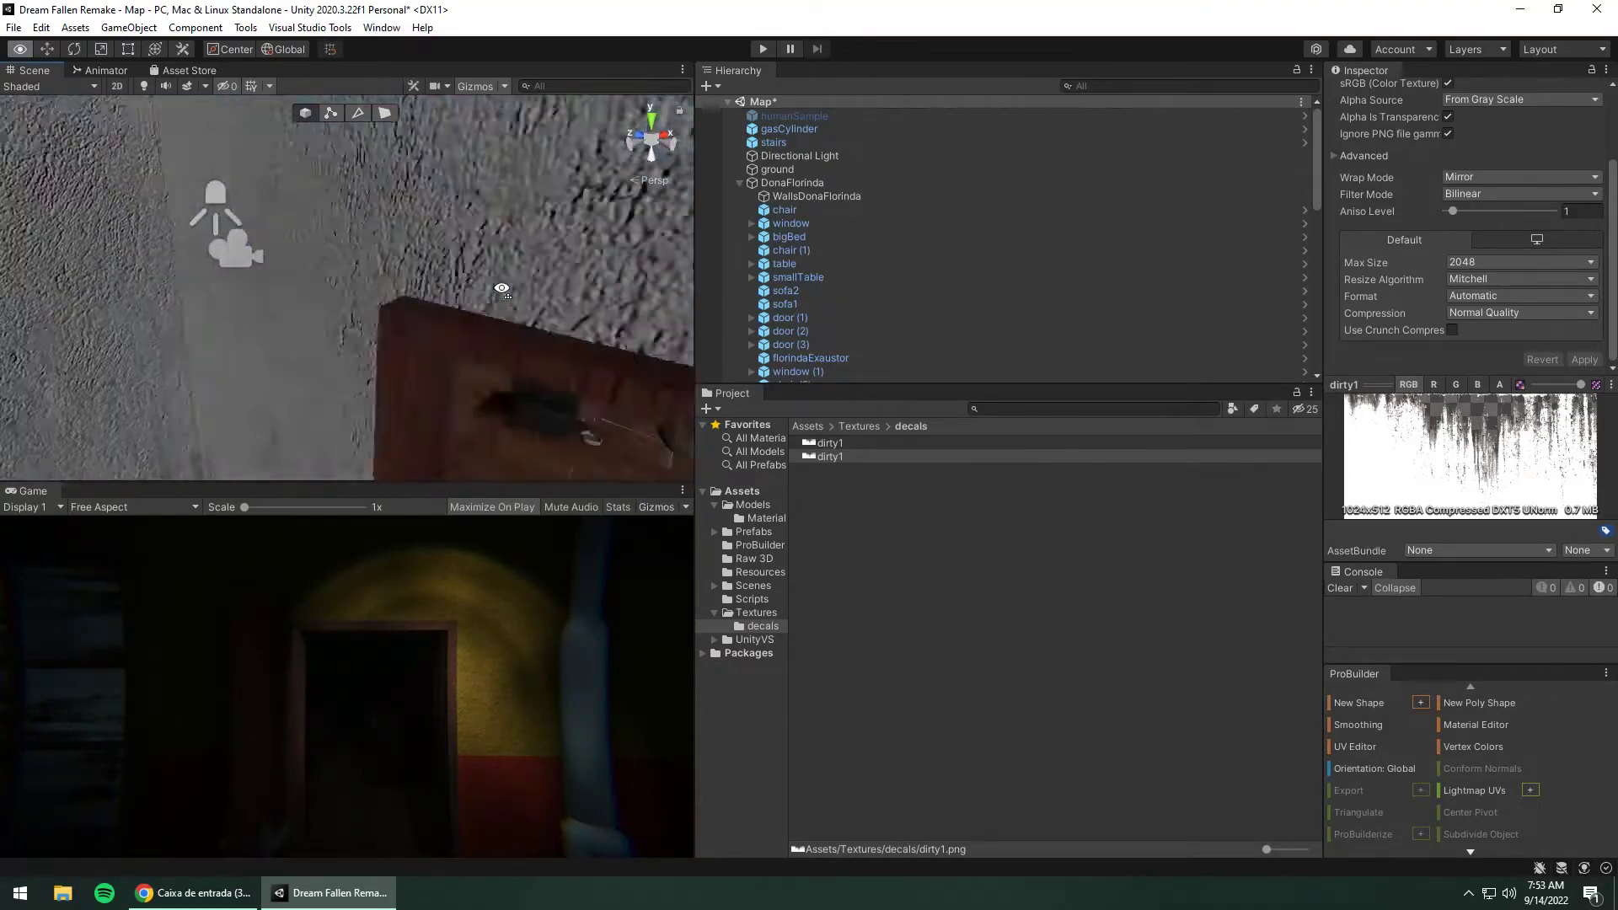
# Restore scene effects so the house renders dark, fly into a room, and bring up DonaFlorinda's options.
pyautogui.click(190, 87)
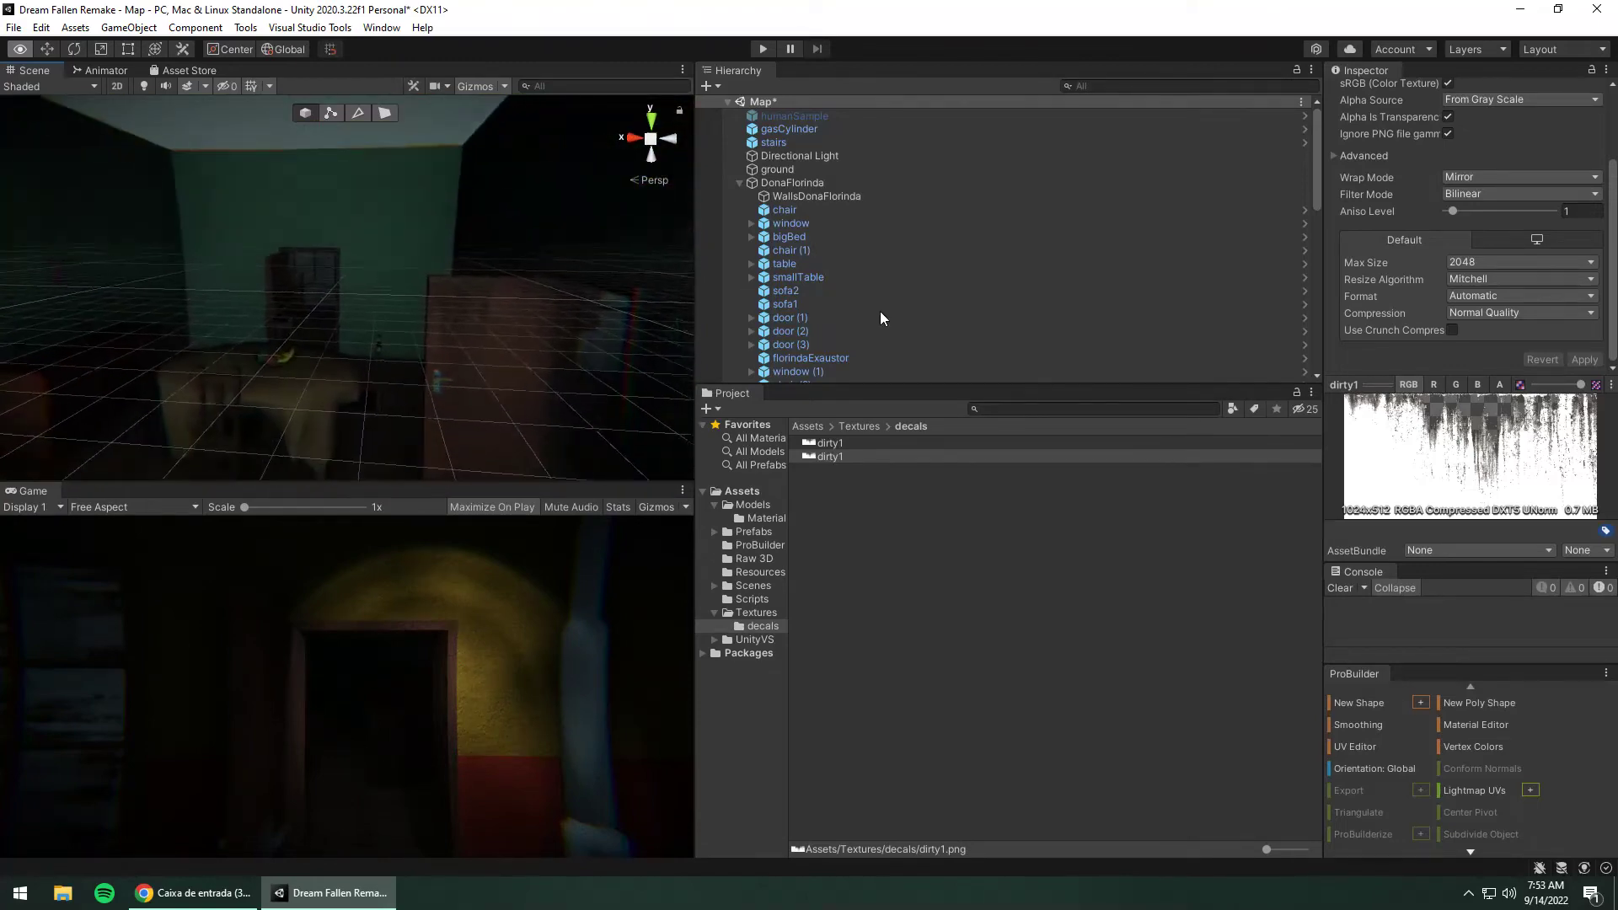
pyautogui.moveTo(902, 211)
pyautogui.mouseDown(button='right')
pyautogui.moveTo(330, 242)
pyautogui.moveTo(672, 246)
pyautogui.mouseUp(button='right')
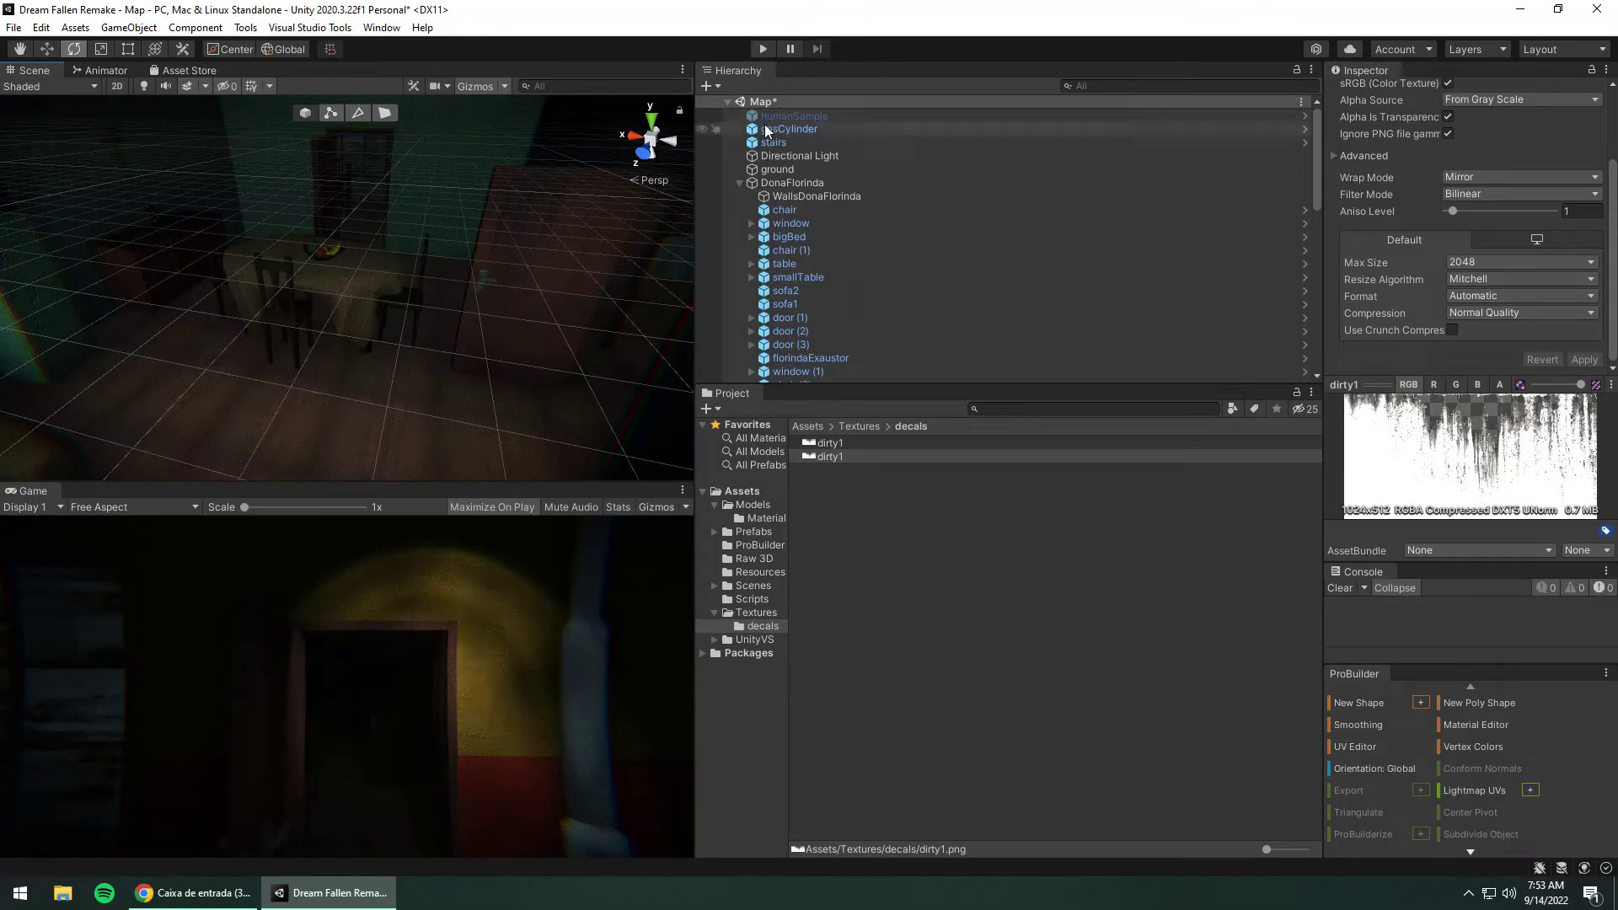
pyautogui.rightClick(742, 183)
# Collapse DonaFlorinda, select the Player object, and locate its Player script in Assets/Scripts.
pyautogui.click(748, 184)
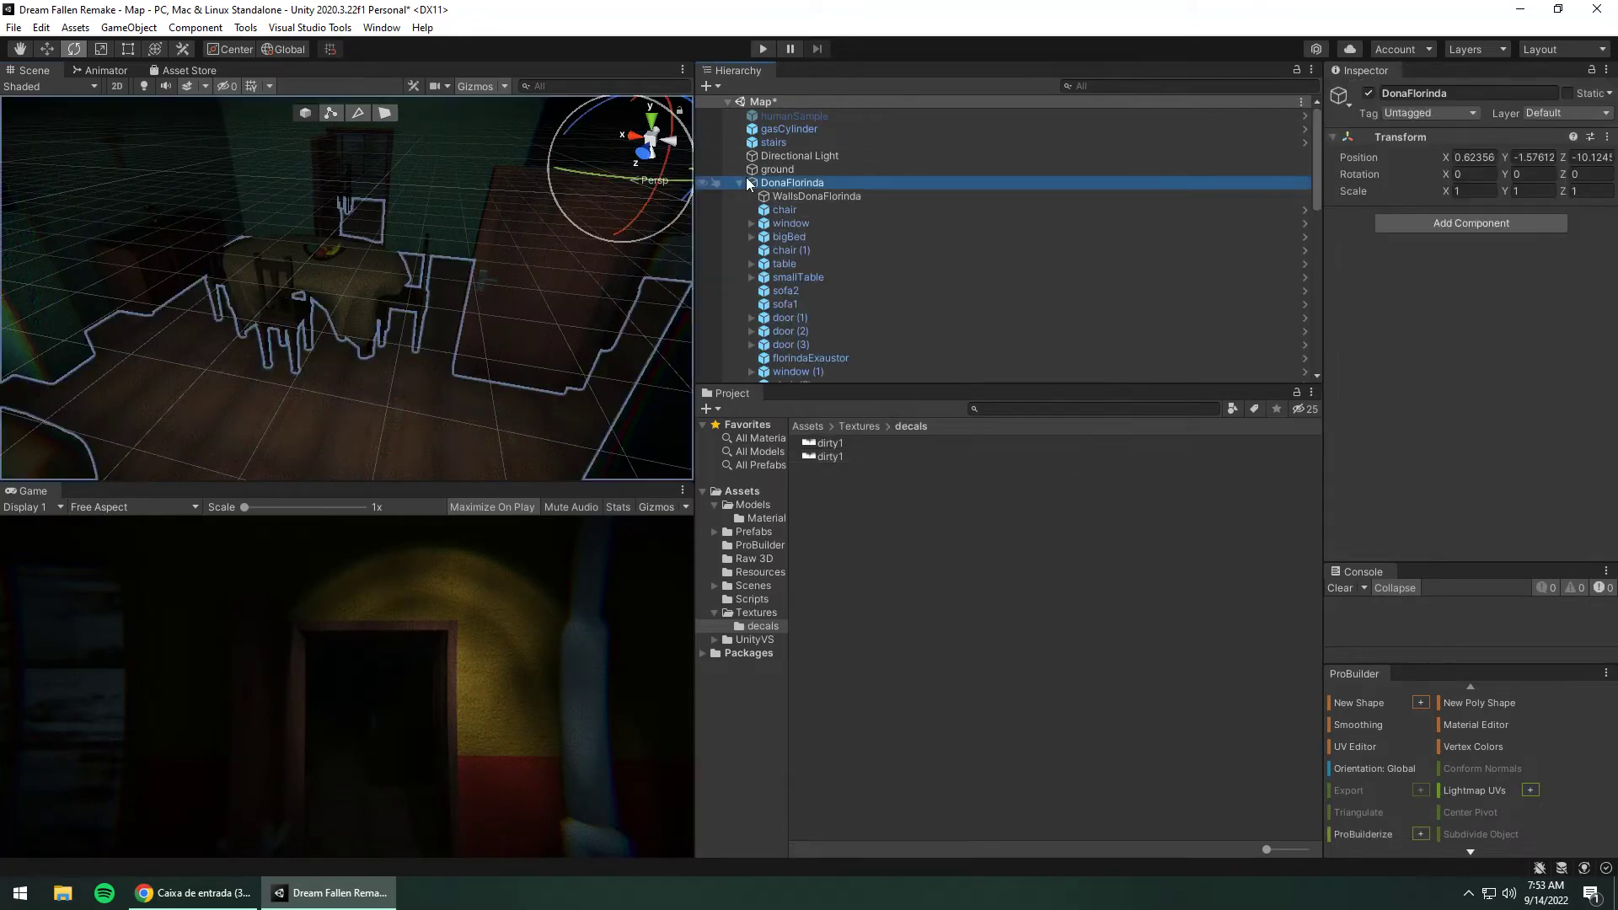
pyautogui.click(740, 183)
pyautogui.click(848, 278)
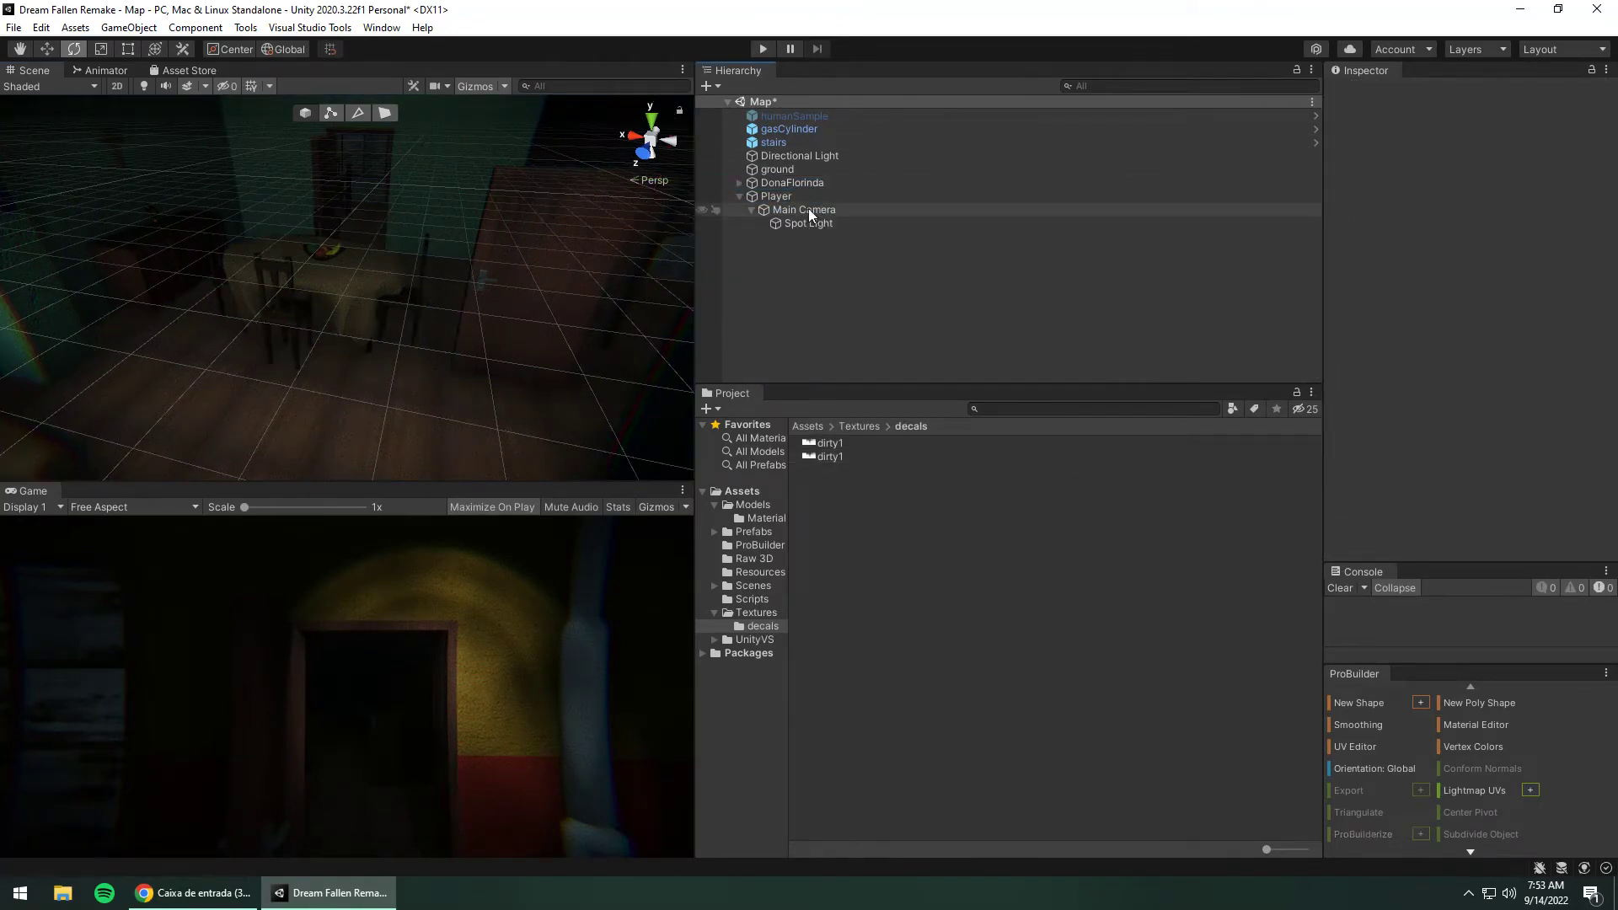
pyautogui.click(809, 197)
pyautogui.click(818, 199)
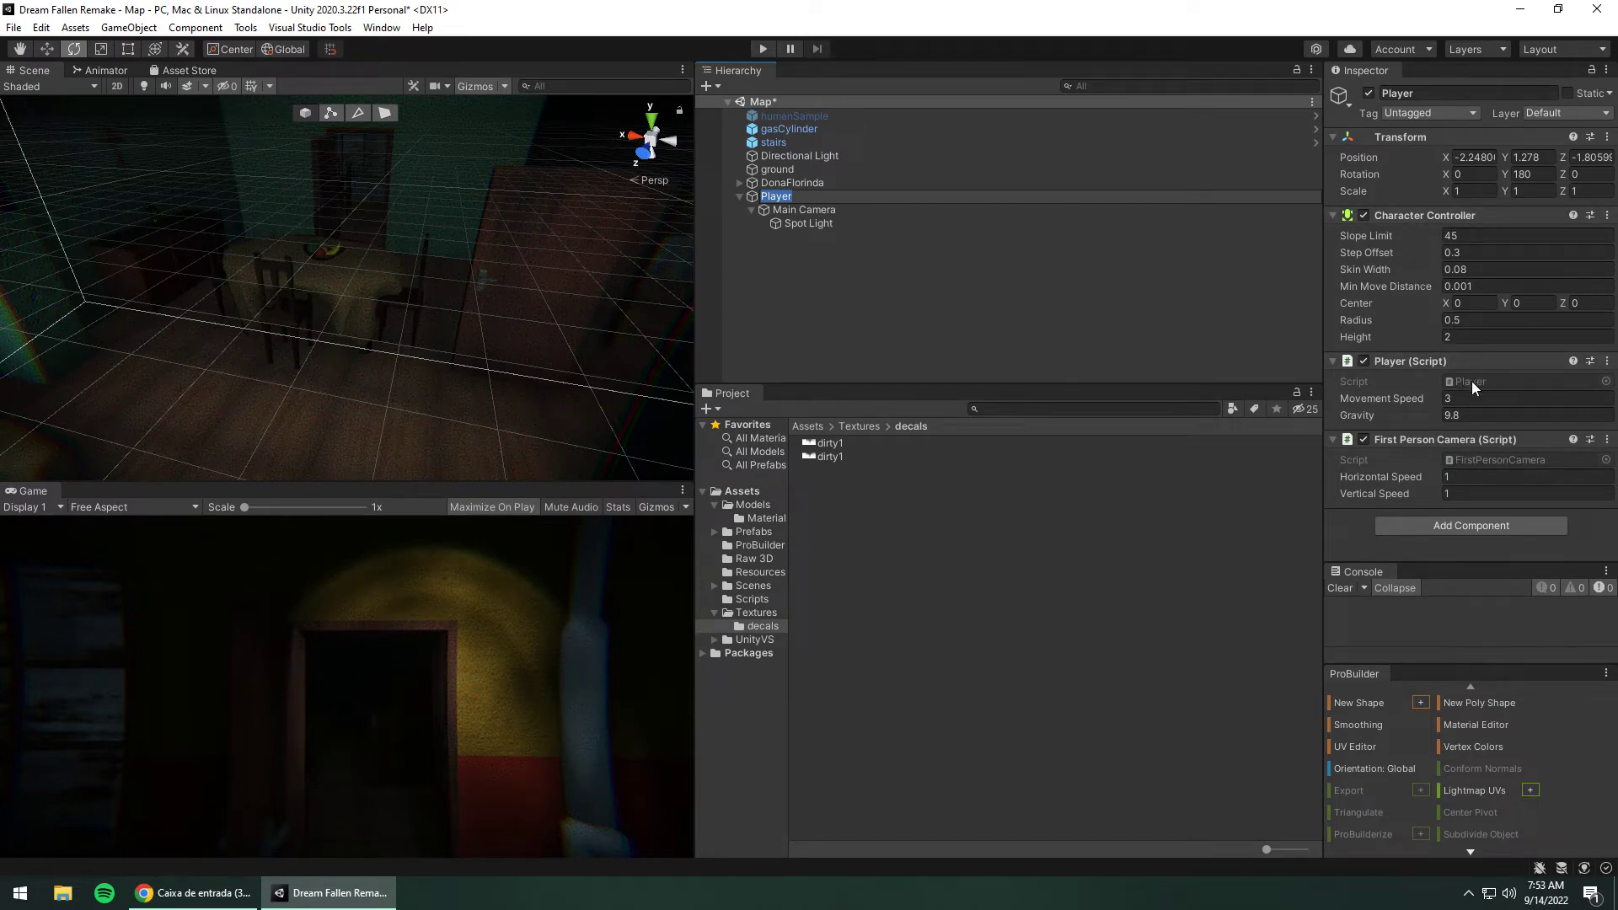
pyautogui.click(1471, 381)
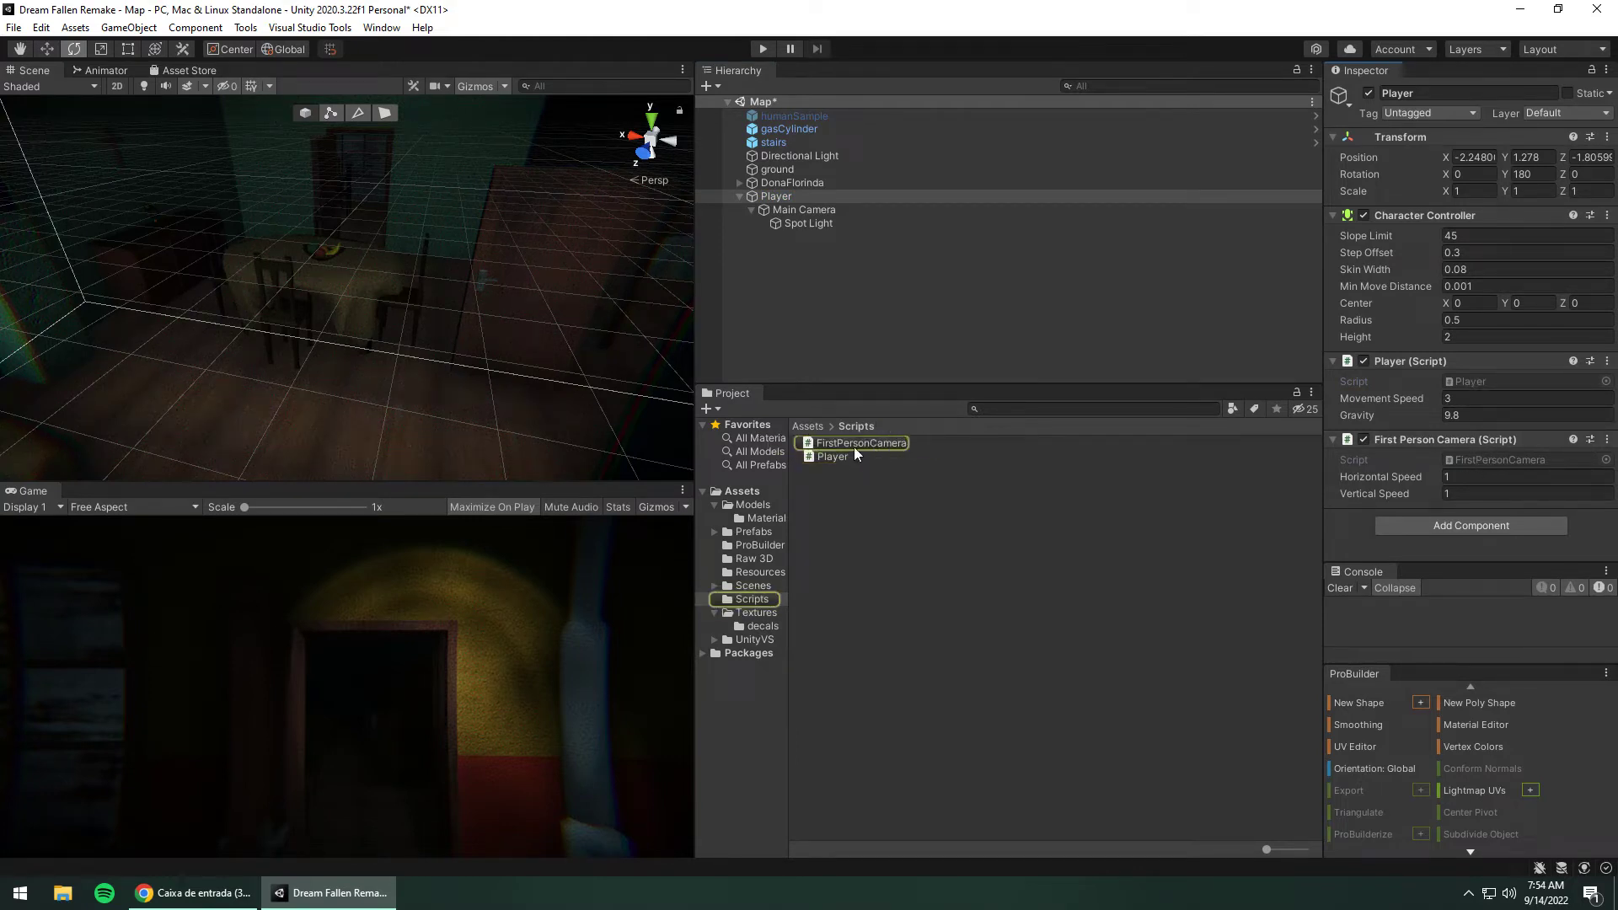
pyautogui.moveTo(456, 211); pyautogui.dragTo(494, 124, button='right')
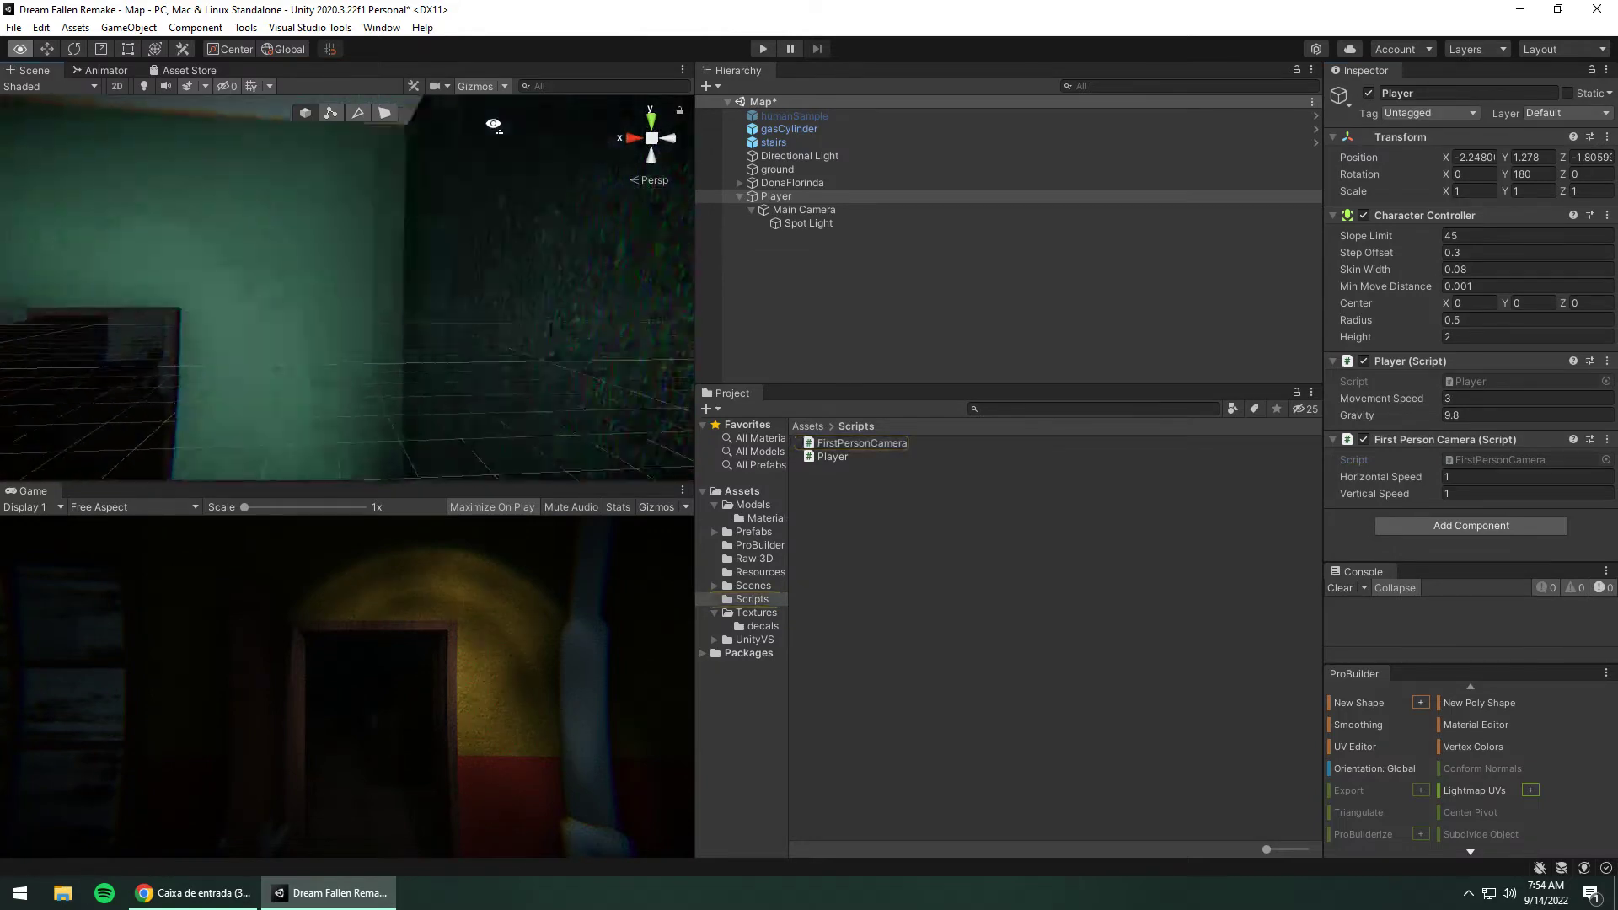
pyautogui.moveTo(493, 124); pyautogui.dragTo(1332, 268, button='right')
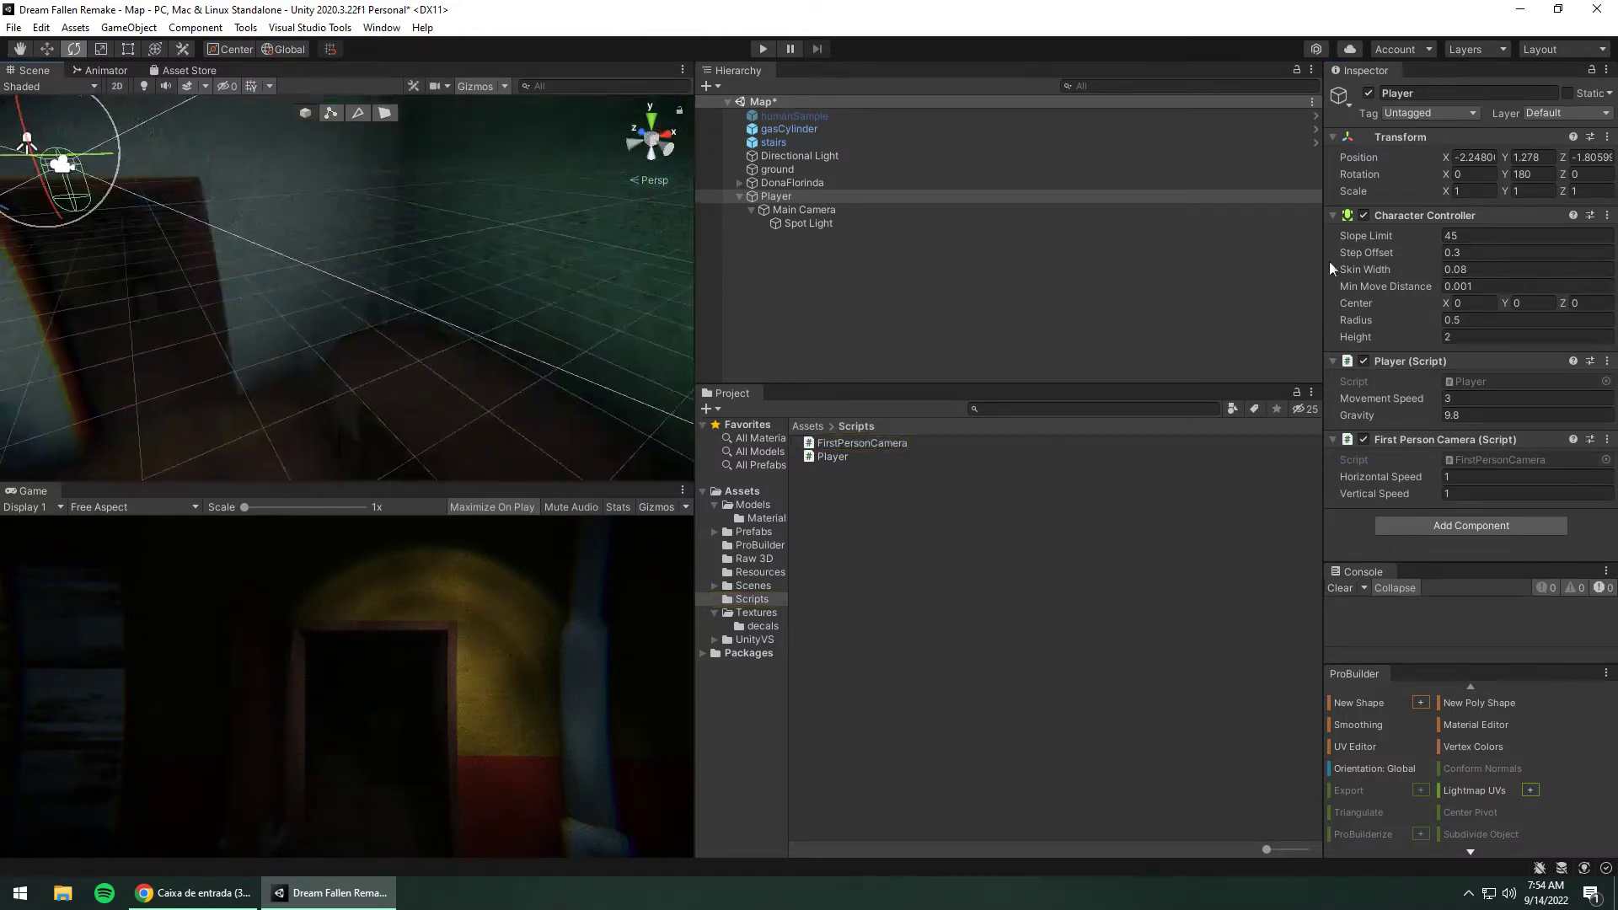
pyautogui.moveTo(640, 211)
pyautogui.mouseDown(button='right')
pyautogui.moveTo(517, 67)
pyautogui.moveTo(671, 40)
pyautogui.mouseUp(button='right')
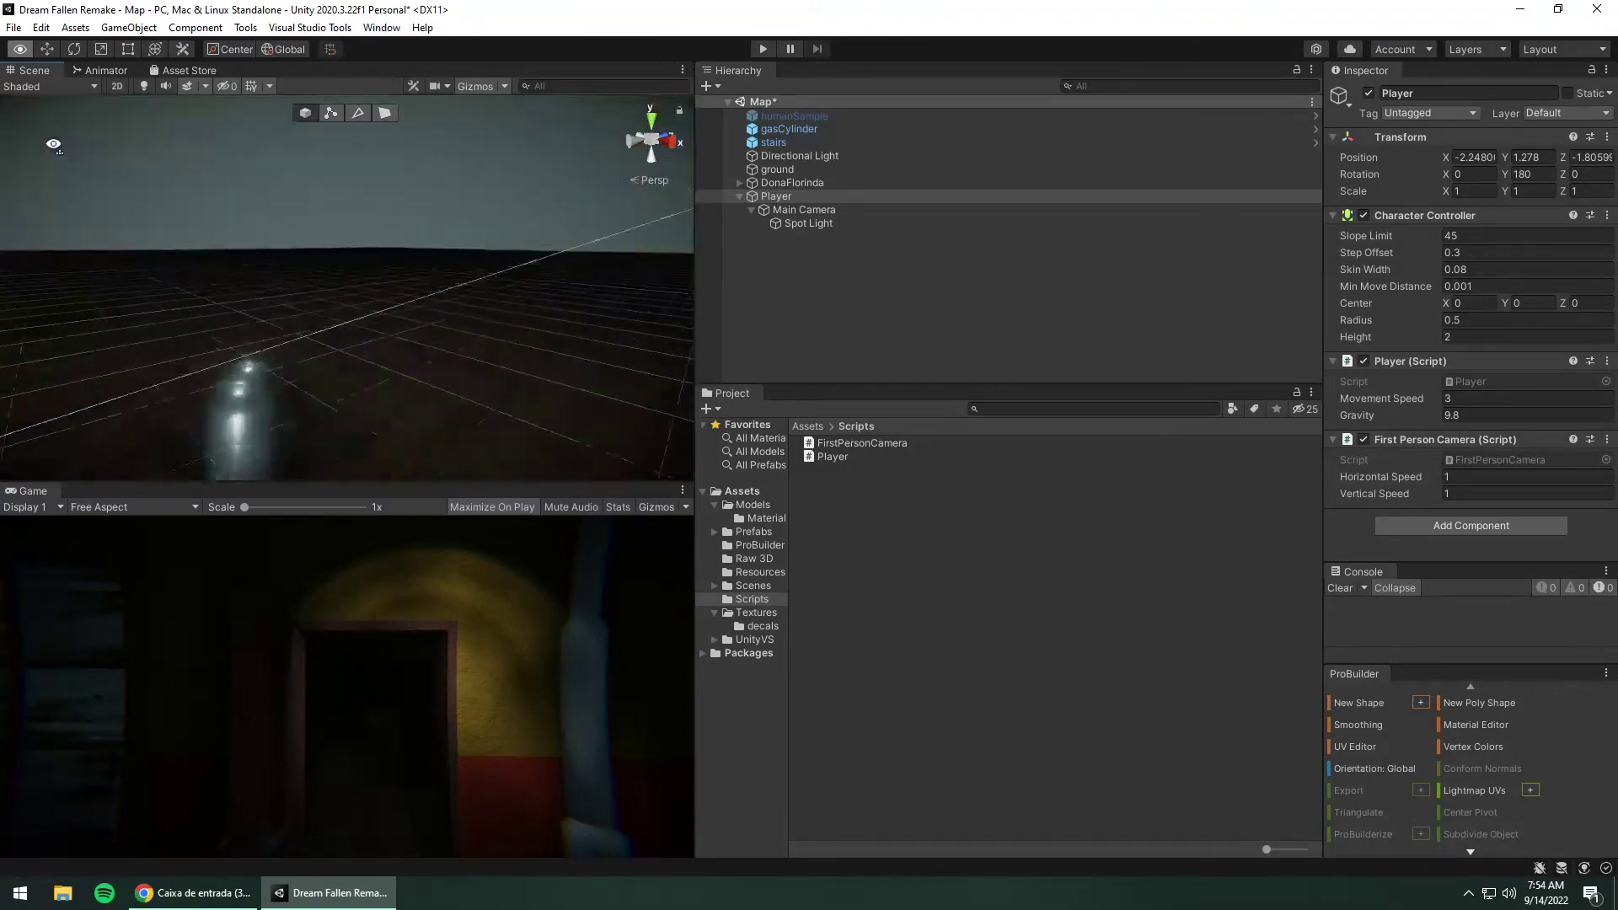
pyautogui.moveTo(672, 40)
pyautogui.mouseDown(button='right')
pyautogui.moveTo(822, 151)
pyautogui.moveTo(856, 69)
pyautogui.moveTo(1029, 114)
pyautogui.moveTo(890, 172)
pyautogui.mouseUp(button='right')
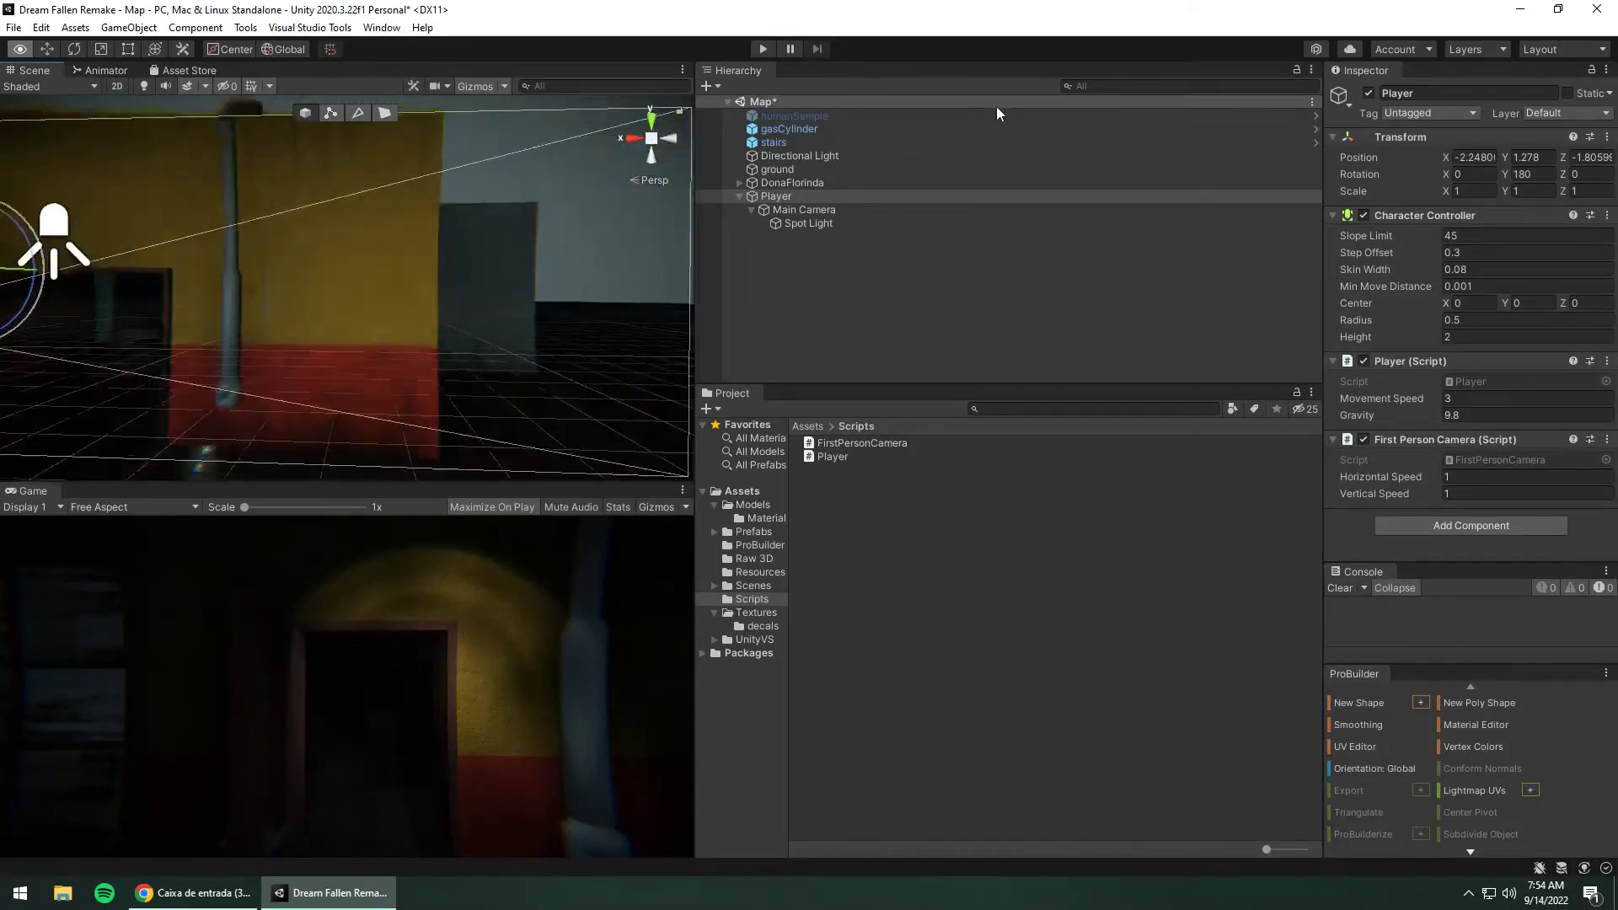
pyautogui.moveTo(976, 100); pyautogui.dragTo(973, 77, button='right')
pyautogui.moveTo(960, 181)
pyautogui.mouseDown(button='right')
pyautogui.moveTo(851, 248)
pyautogui.moveTo(461, 186)
pyautogui.moveTo(600, 196)
pyautogui.mouseUp(button='right')
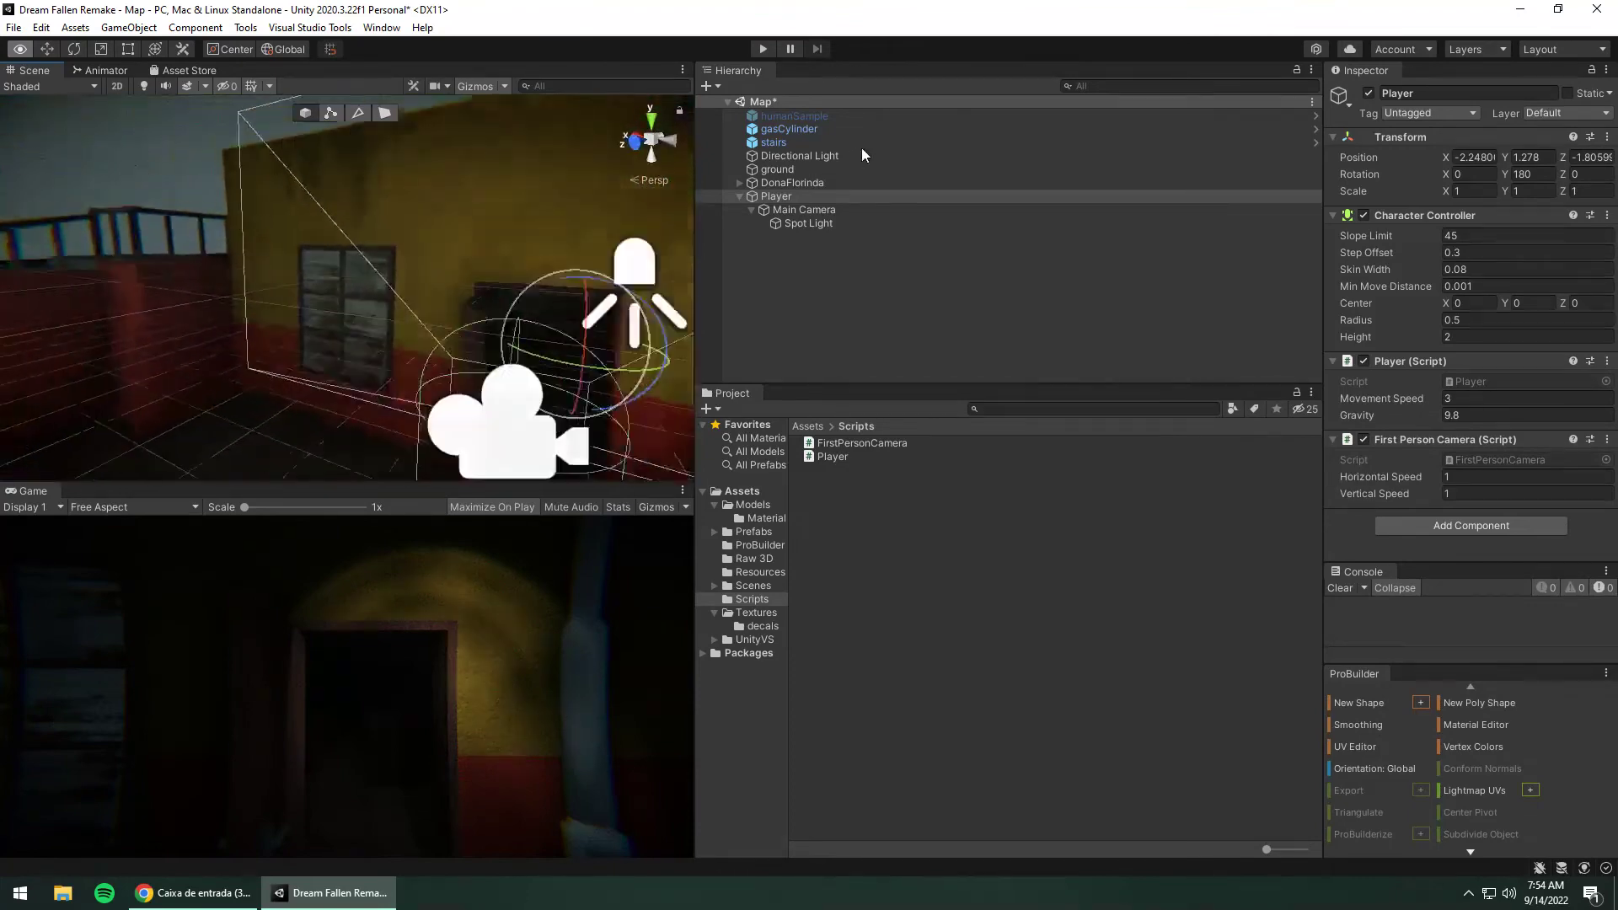
pyautogui.moveTo(599, 195); pyautogui.dragTo(916, 124, button='right')
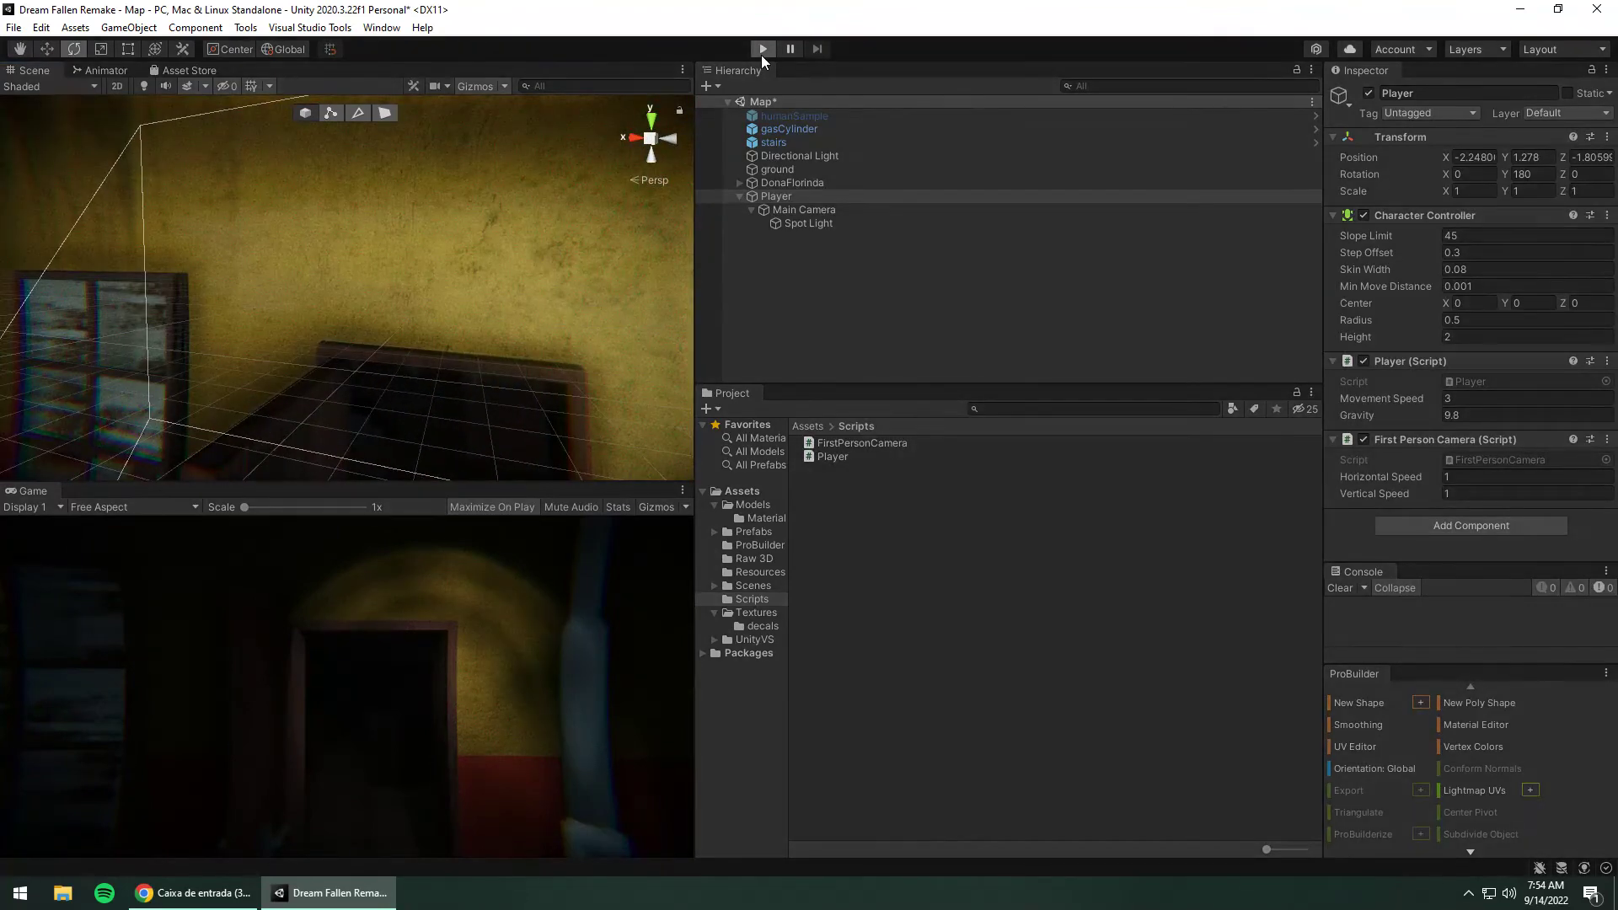
pyautogui.hotkey('ctrl', 'p')
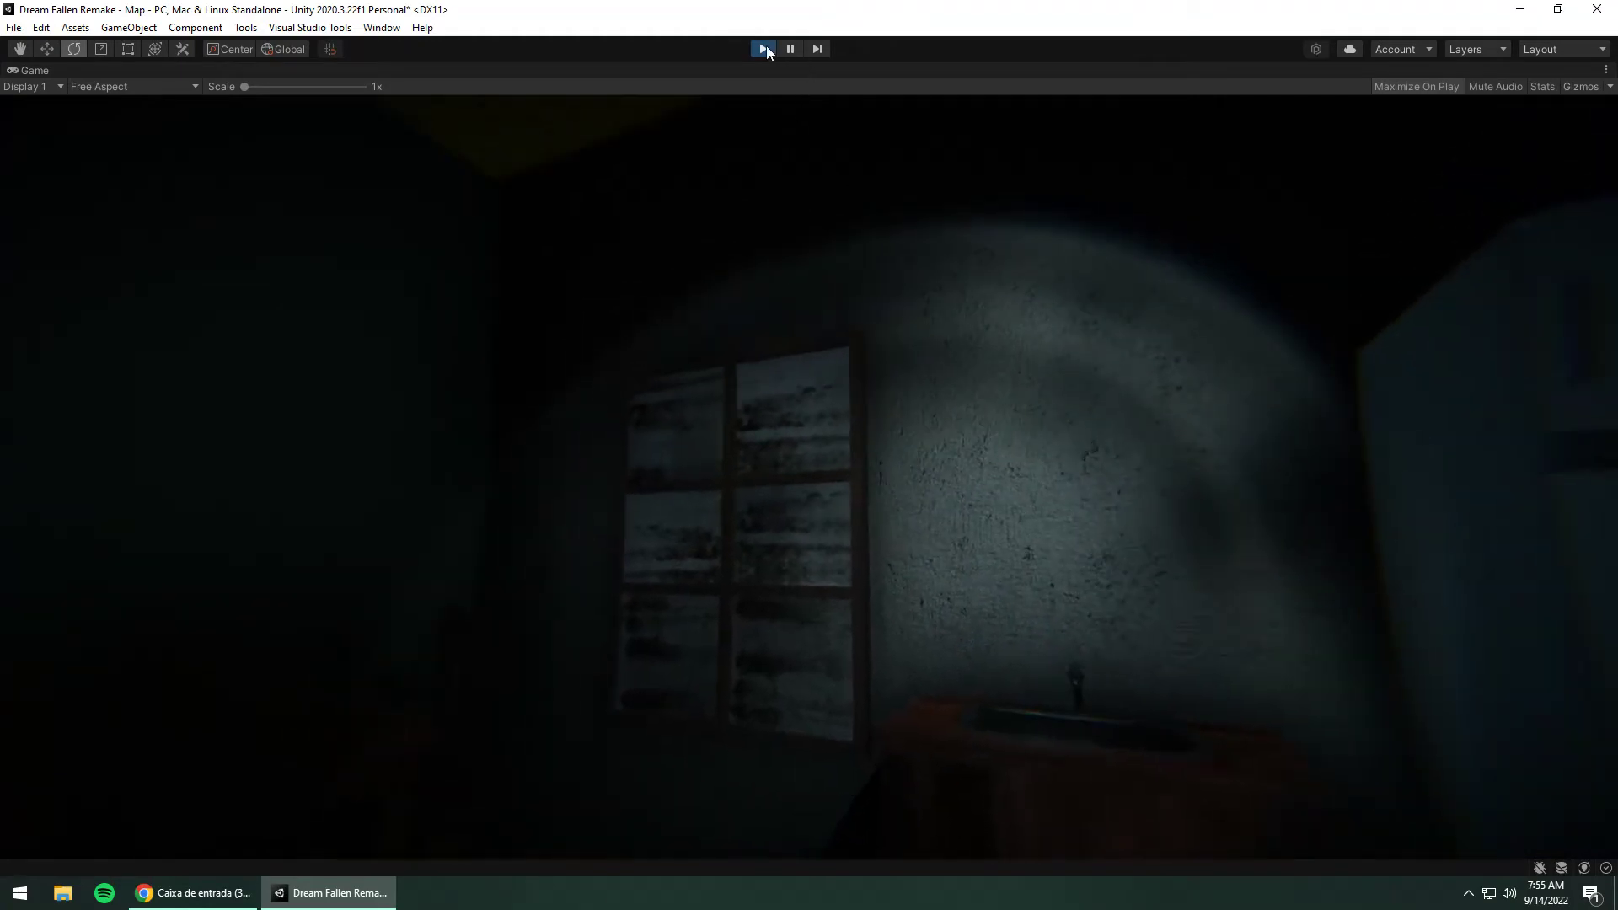
pyautogui.click(763, 49)
pyautogui.moveTo(357, 317)
pyautogui.mouseDown(button='right')
pyautogui.moveTo(476, 306)
pyautogui.moveTo(791, 326)
pyautogui.moveTo(740, 404)
pyautogui.mouseUp(button='right')
# Select the freezer's freezerDoor and rotate it open to about Y -32°.
pyautogui.click(328, 291)
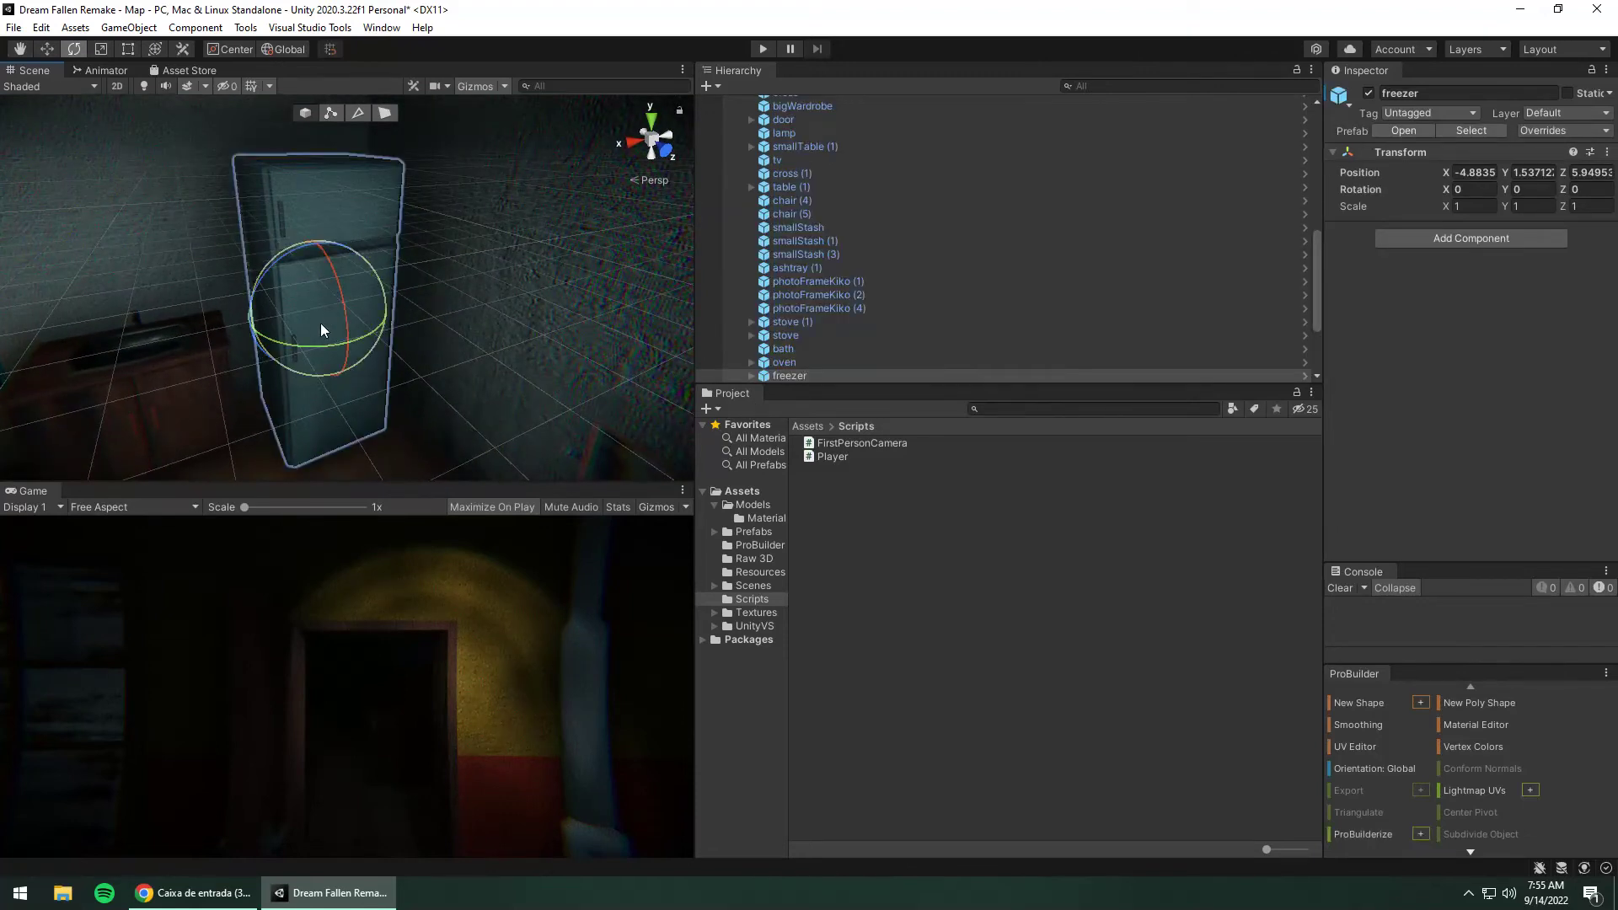
pyautogui.click(751, 376)
pyautogui.click(803, 301)
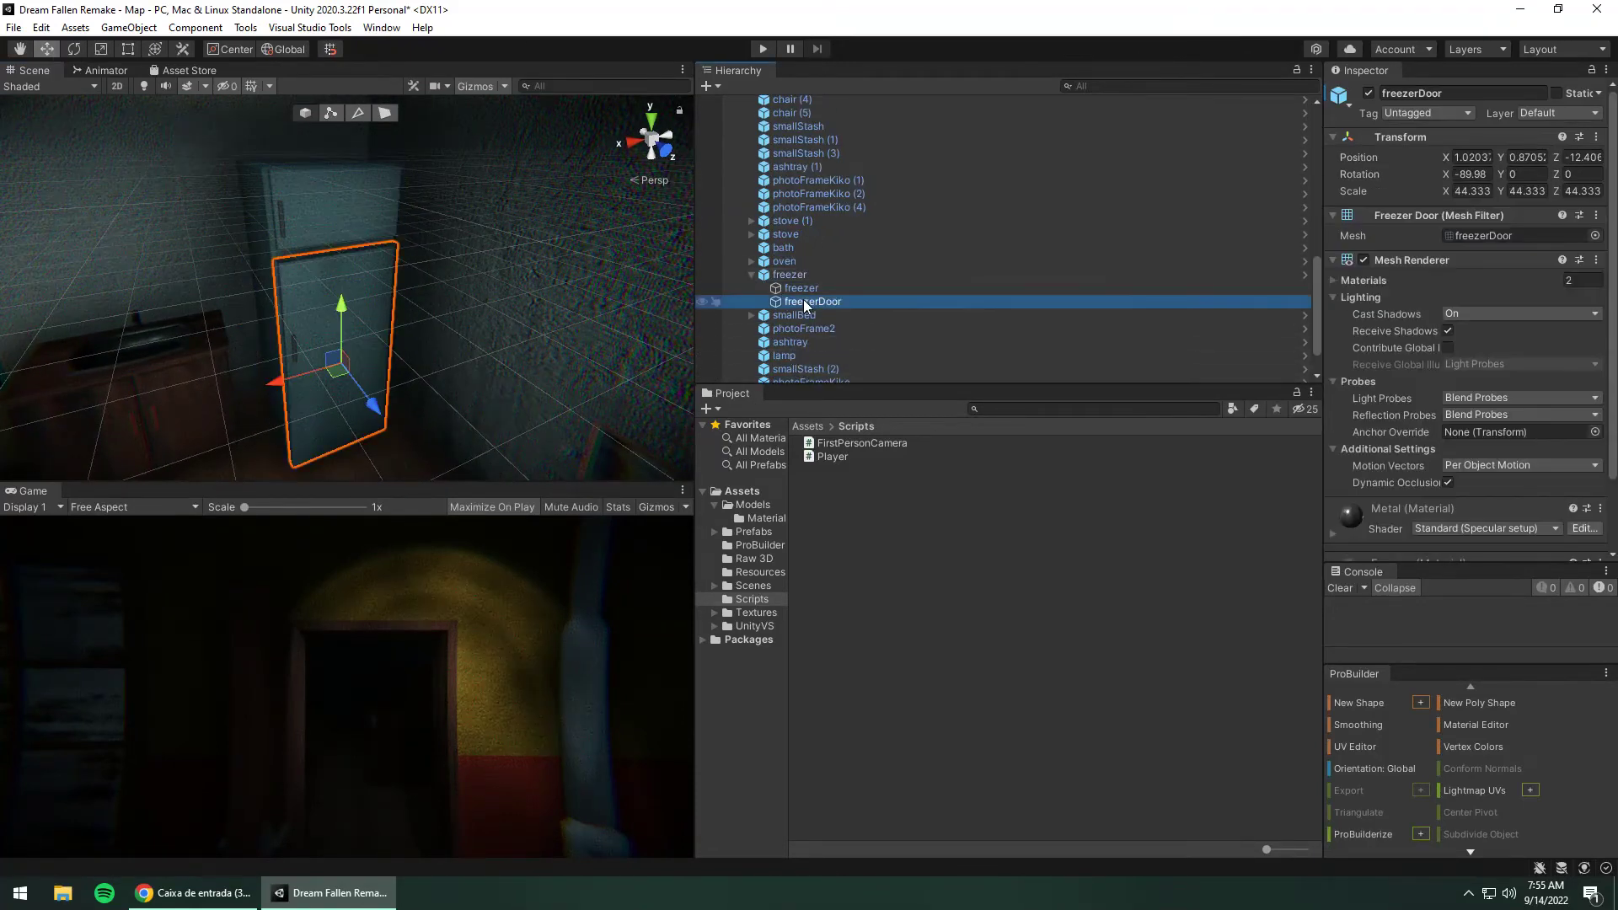
pyautogui.click(81, 45)
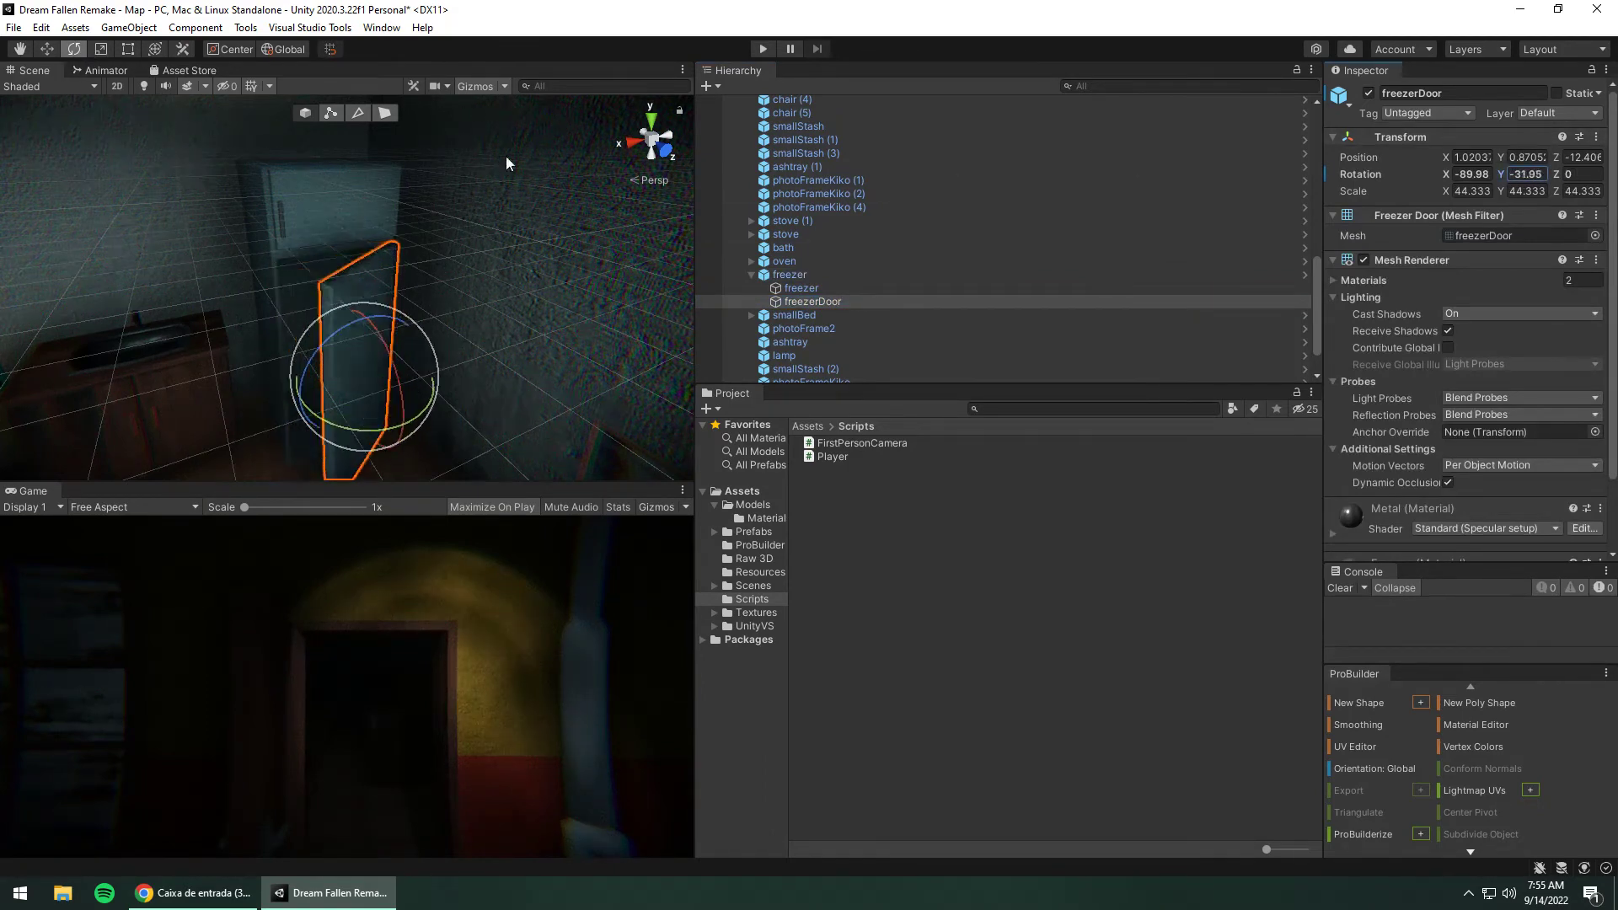
pyautogui.click(563, 261)
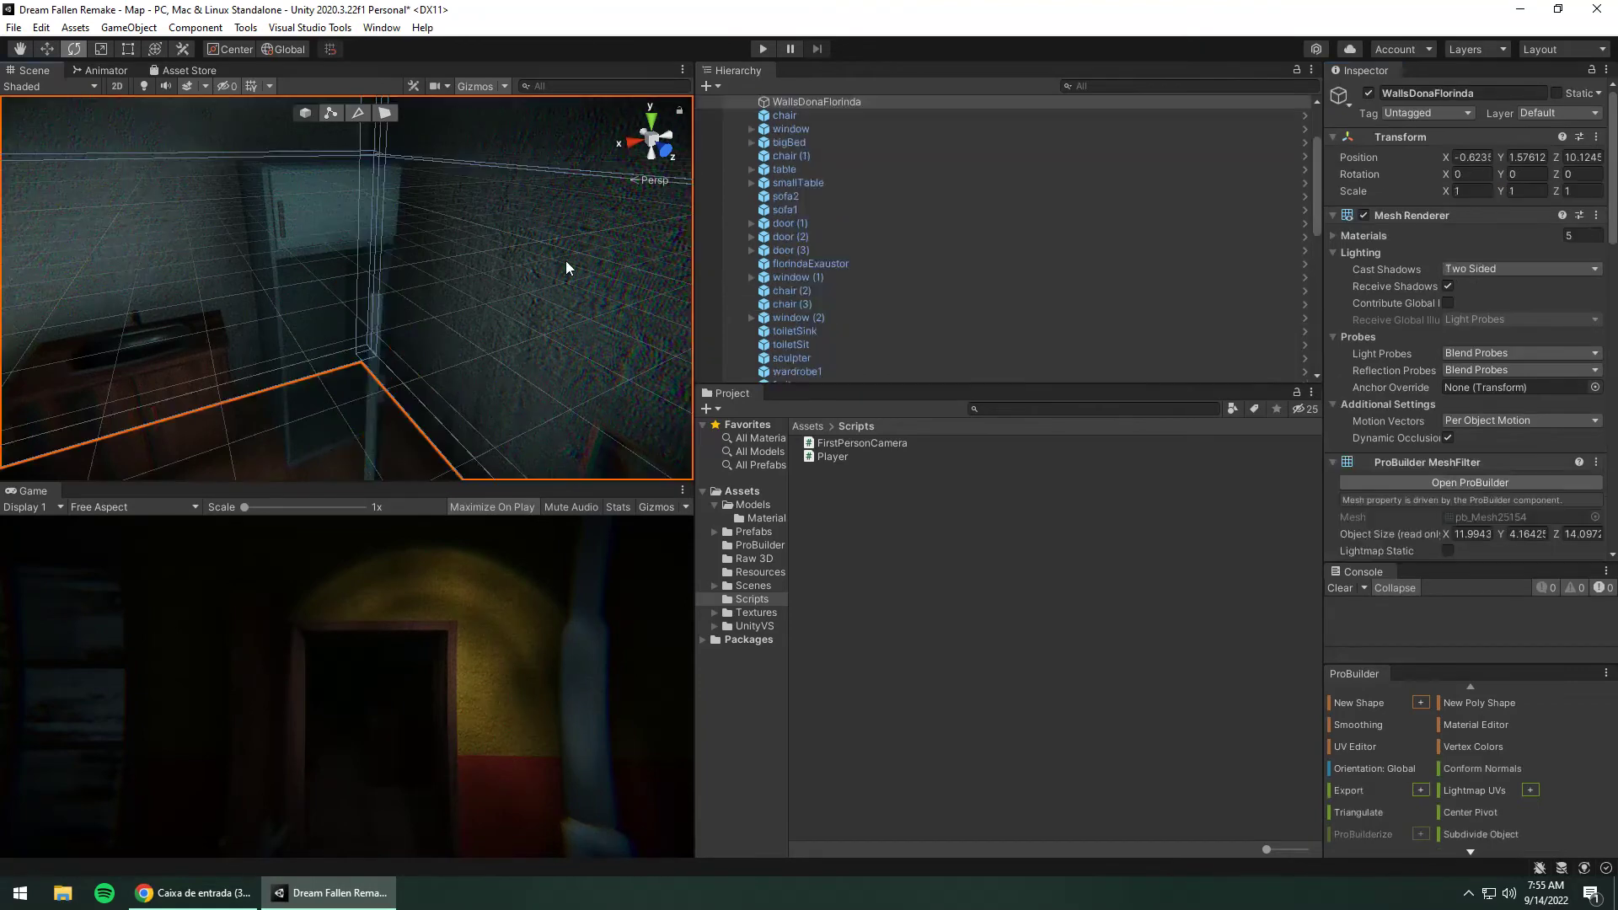
pyautogui.keyDown('alt'); pyautogui.moveTo(561, 261); pyautogui.dragTo(534, 152); pyautogui.keyUp('alt')
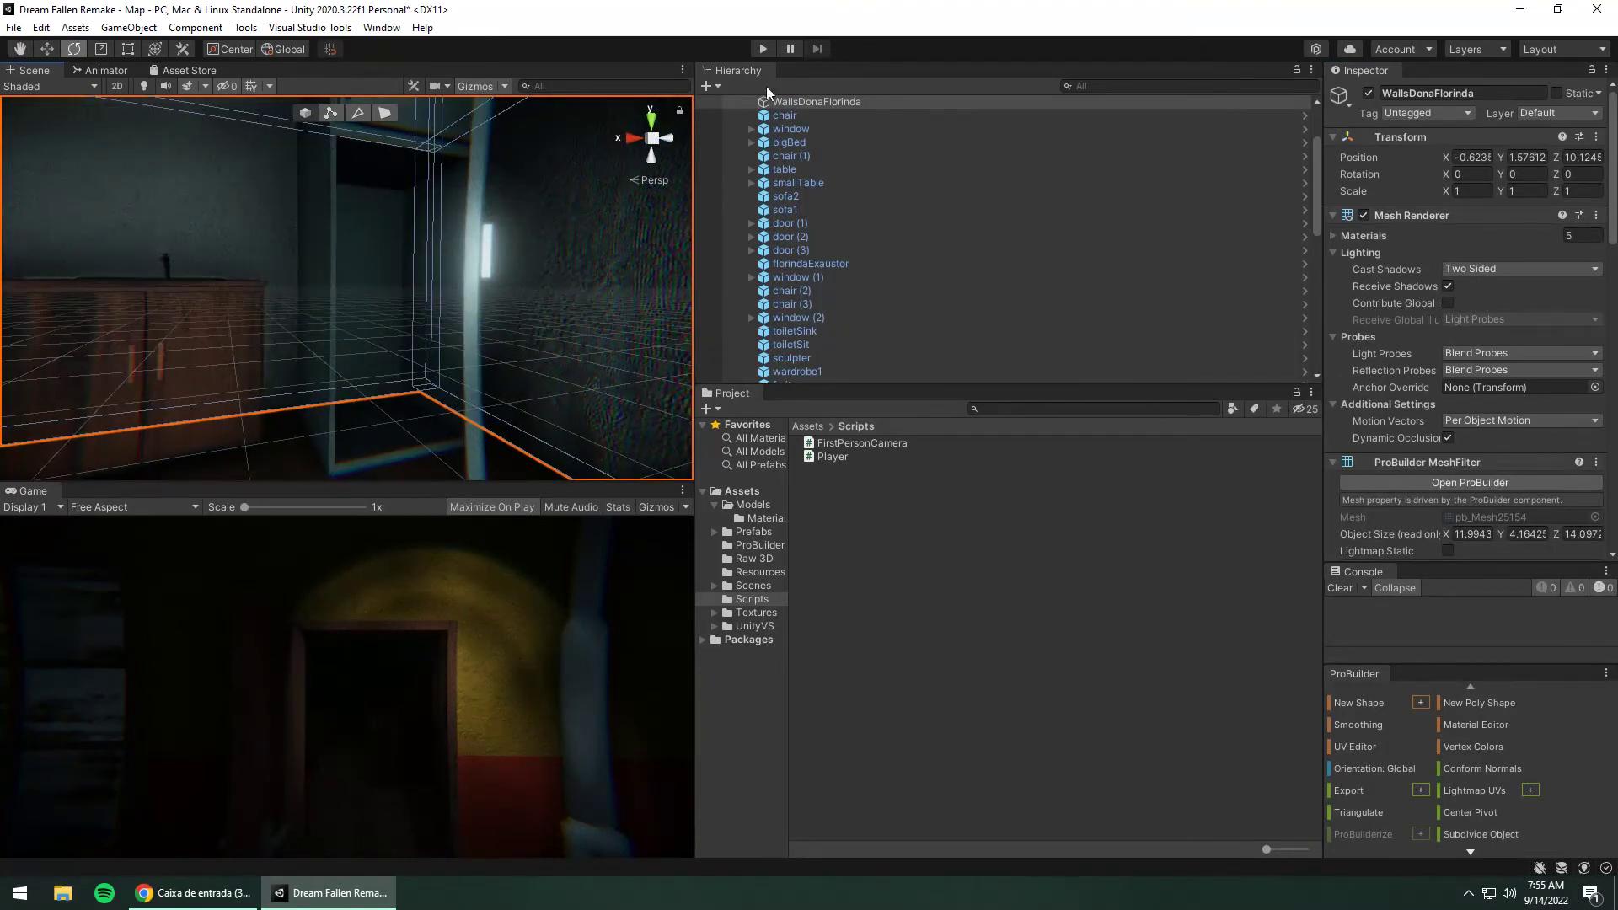
pyautogui.moveTo(685, 202)
pyautogui.keyDown('alt'); pyautogui.mouseDown()
pyautogui.moveTo(374, 88)
pyautogui.moveTo(398, 150)
pyautogui.mouseUp(); pyautogui.keyUp('alt')
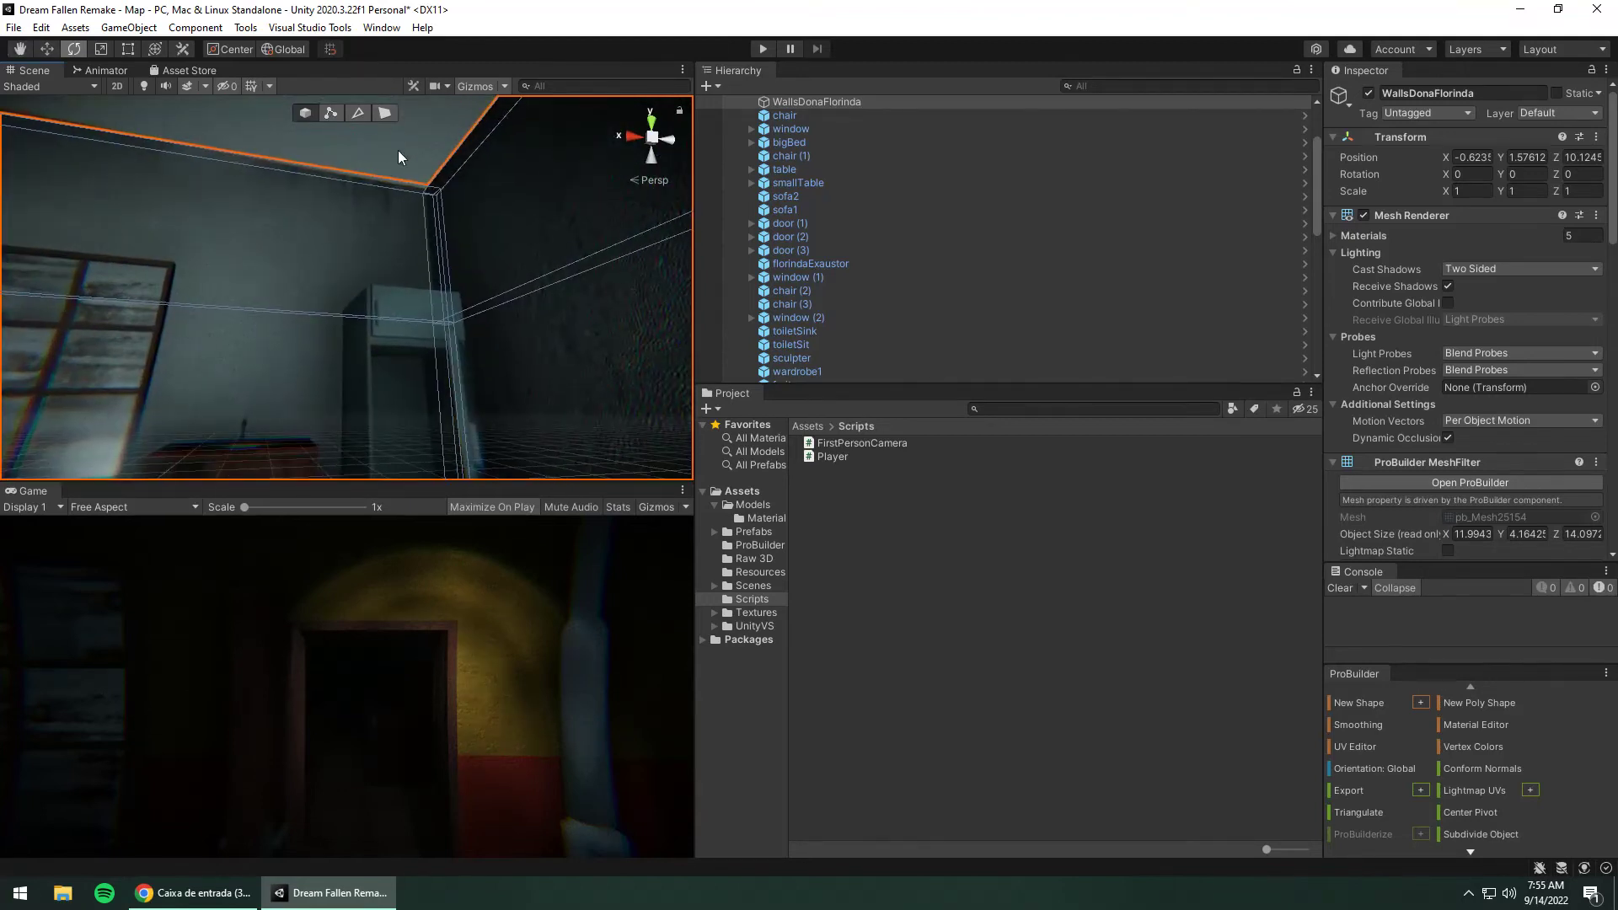
pyautogui.click(403, 140)
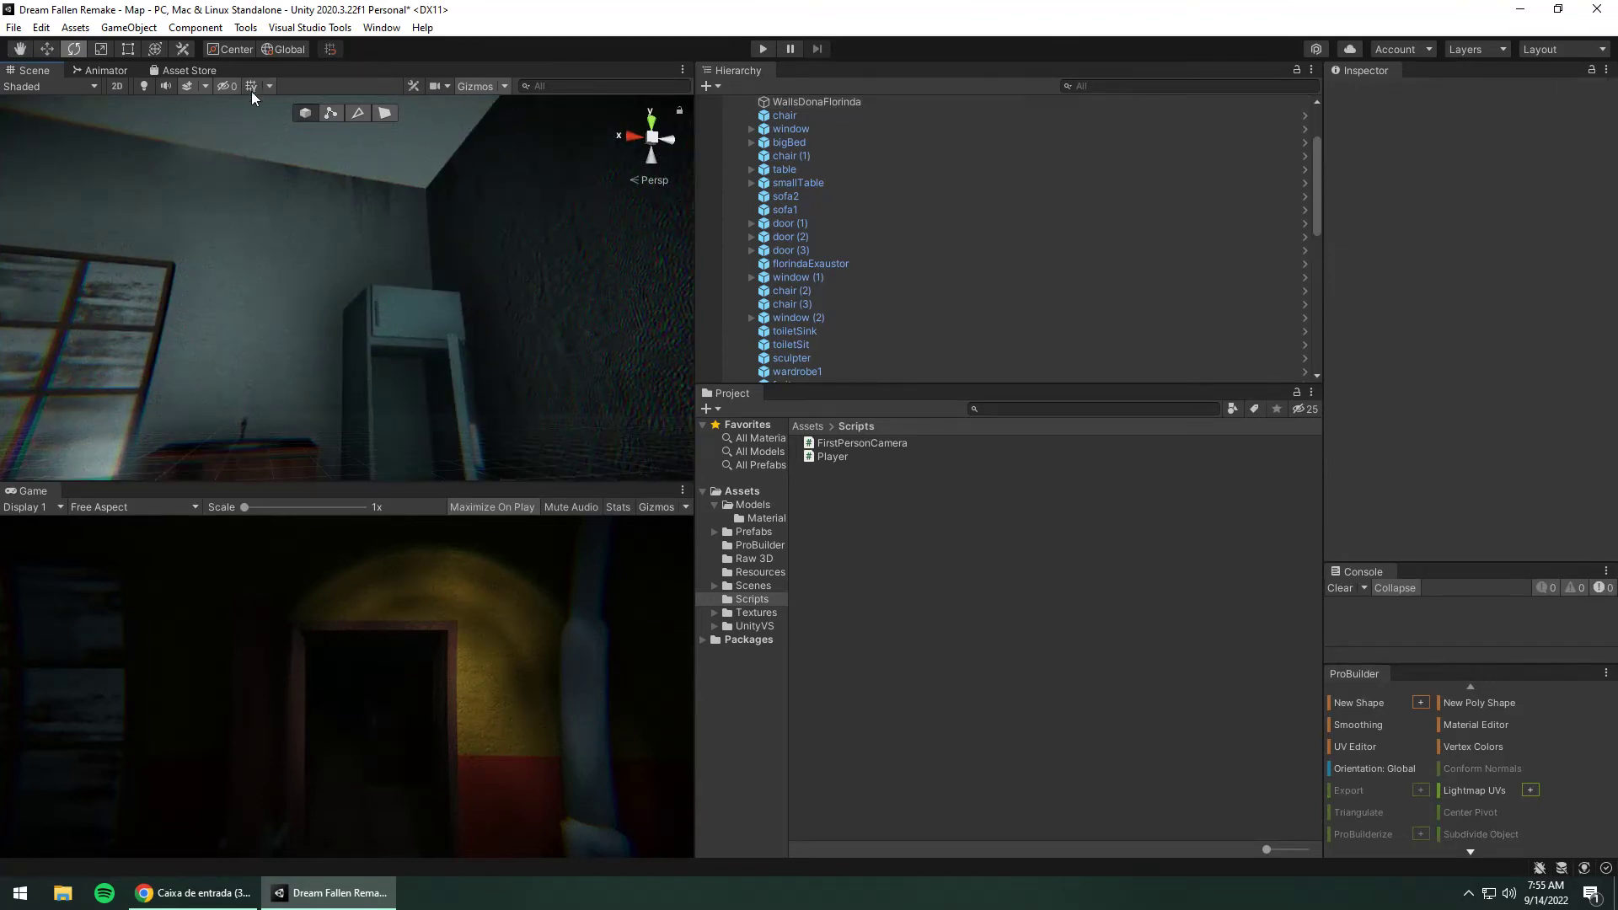
pyautogui.moveTo(448, 455)
pyautogui.keyDown('alt'); pyautogui.mouseDown()
pyautogui.moveTo(373, 352)
pyautogui.moveTo(59, 365)
pyautogui.moveTo(807, 365)
pyautogui.moveTo(78, 383)
pyautogui.moveTo(85, 314)
pyautogui.moveTo(1291, 329)
pyautogui.mouseUp(); pyautogui.keyUp('alt')
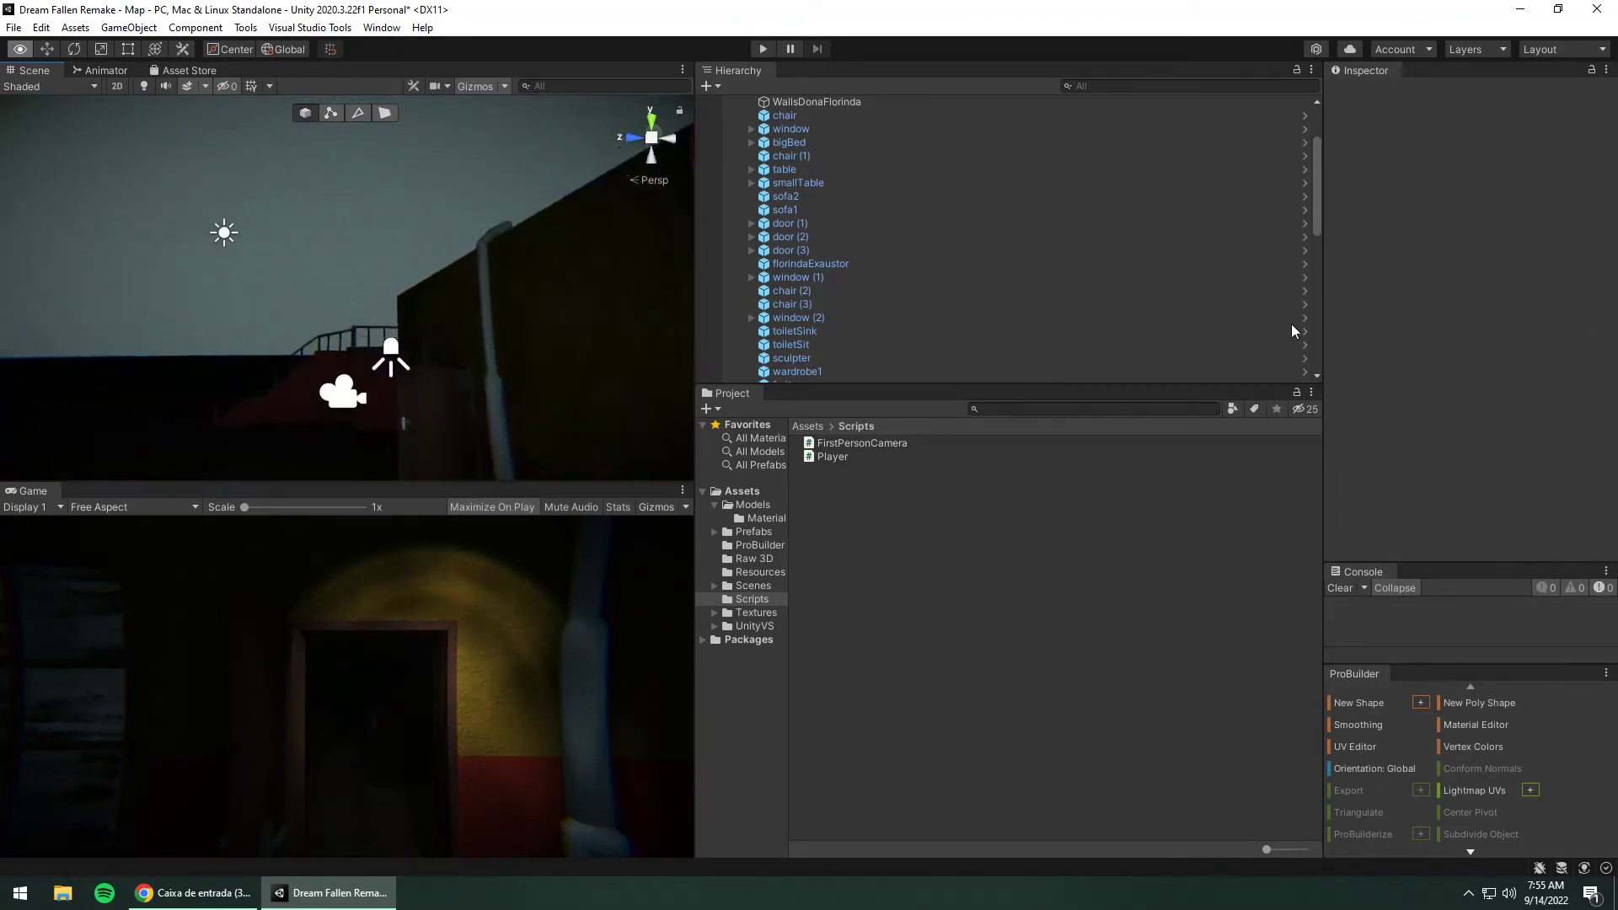
pyautogui.moveTo(1605, 389)
pyautogui.keyDown('alt'); pyautogui.mouseDown()
pyautogui.moveTo(646, 339)
pyautogui.moveTo(256, 389)
pyautogui.mouseUp(); pyautogui.keyUp('alt')
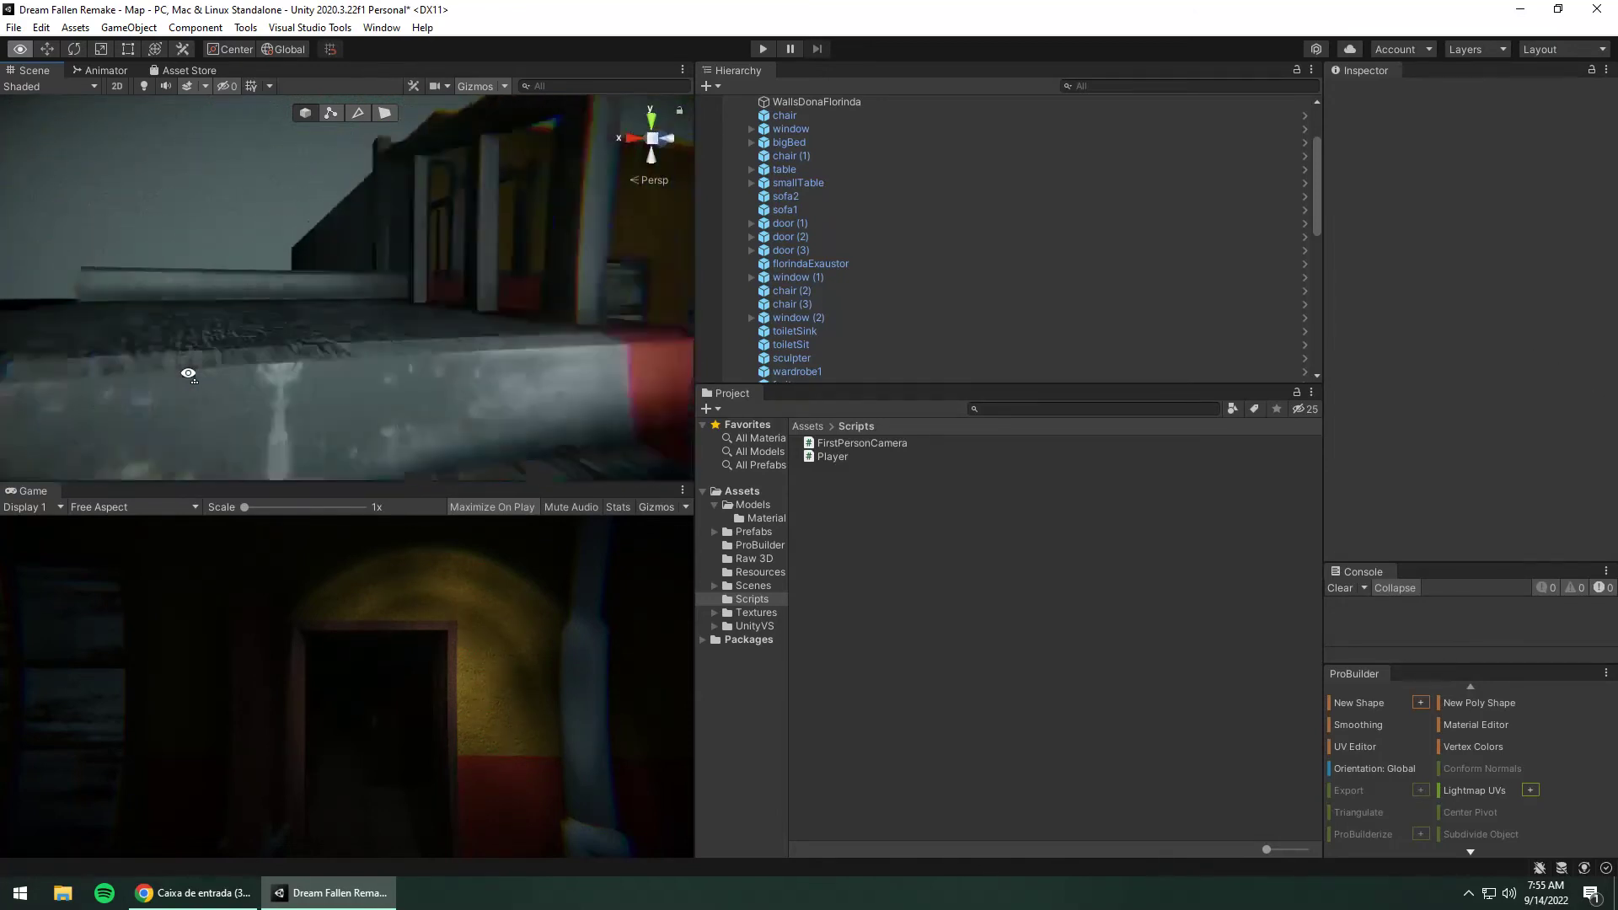
pyautogui.moveTo(197, 369)
pyautogui.mouseDown(button='right')
pyautogui.moveTo(71, 379)
pyautogui.moveTo(141, 361)
pyautogui.mouseUp(button='right')
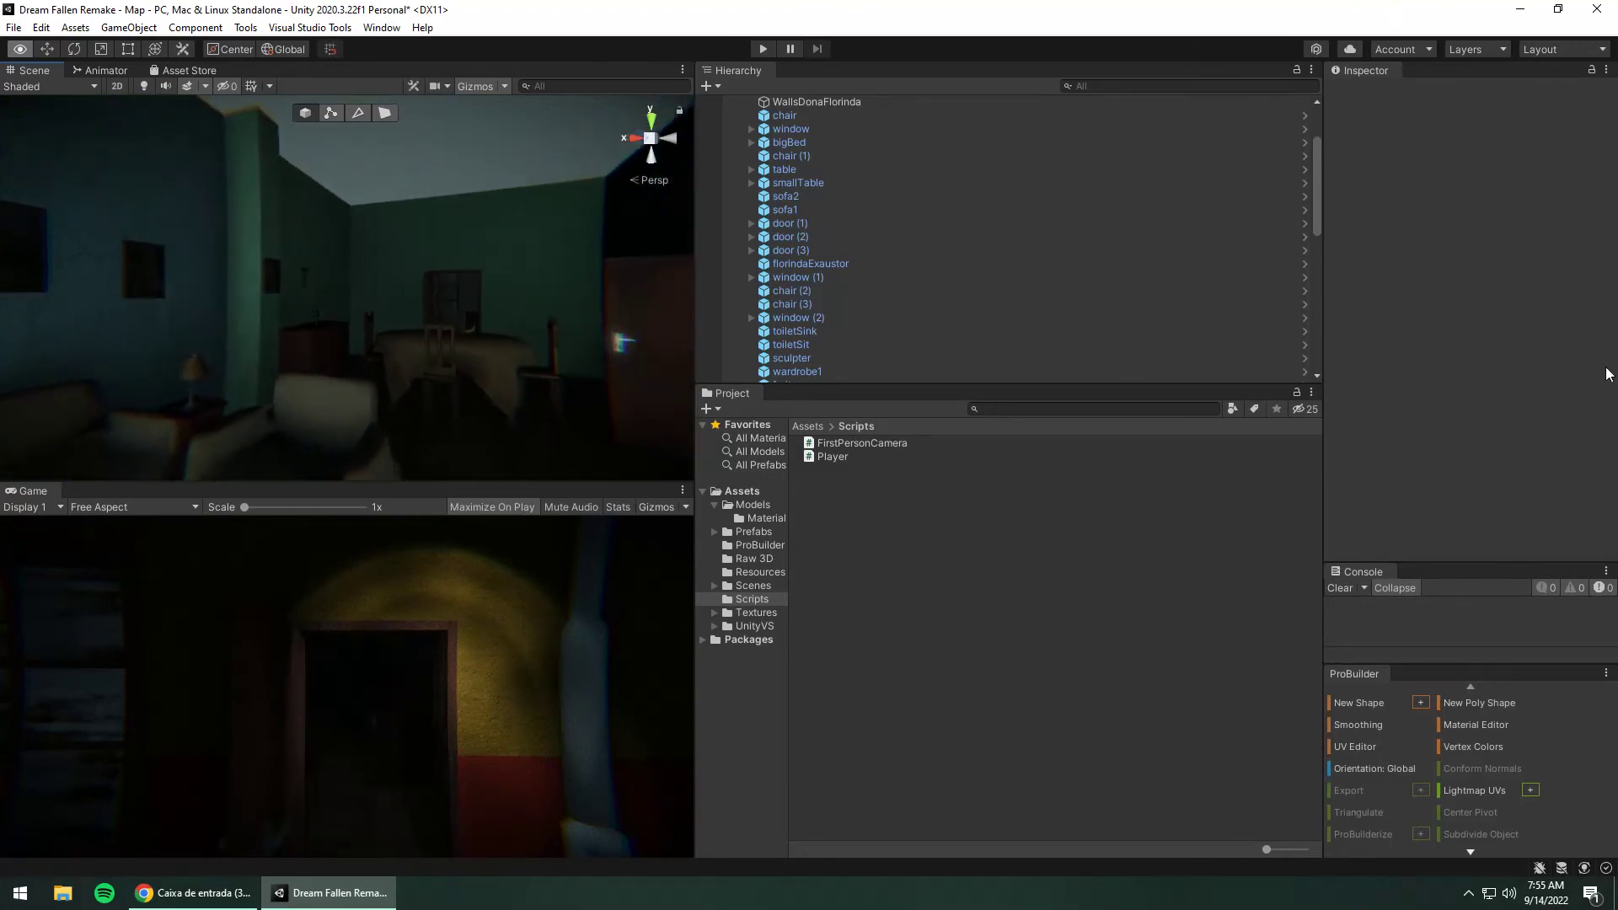
pyautogui.moveTo(63, 407); pyautogui.dragTo(284, 431, button='right')
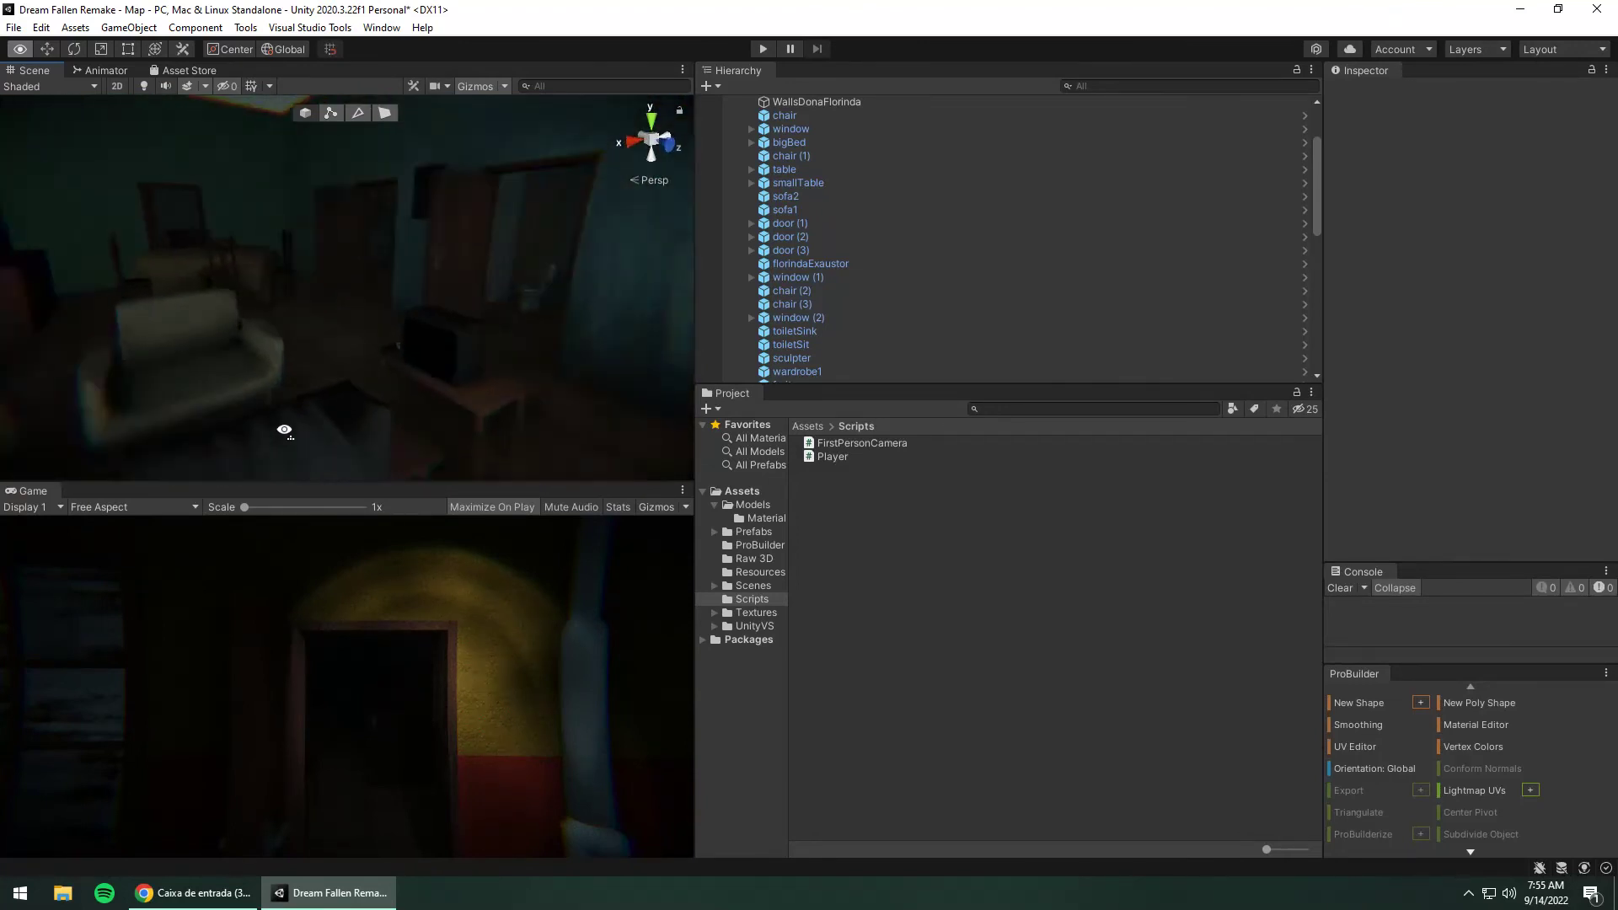
pyautogui.moveTo(329, 367); pyautogui.dragTo(501, 370, button='right')
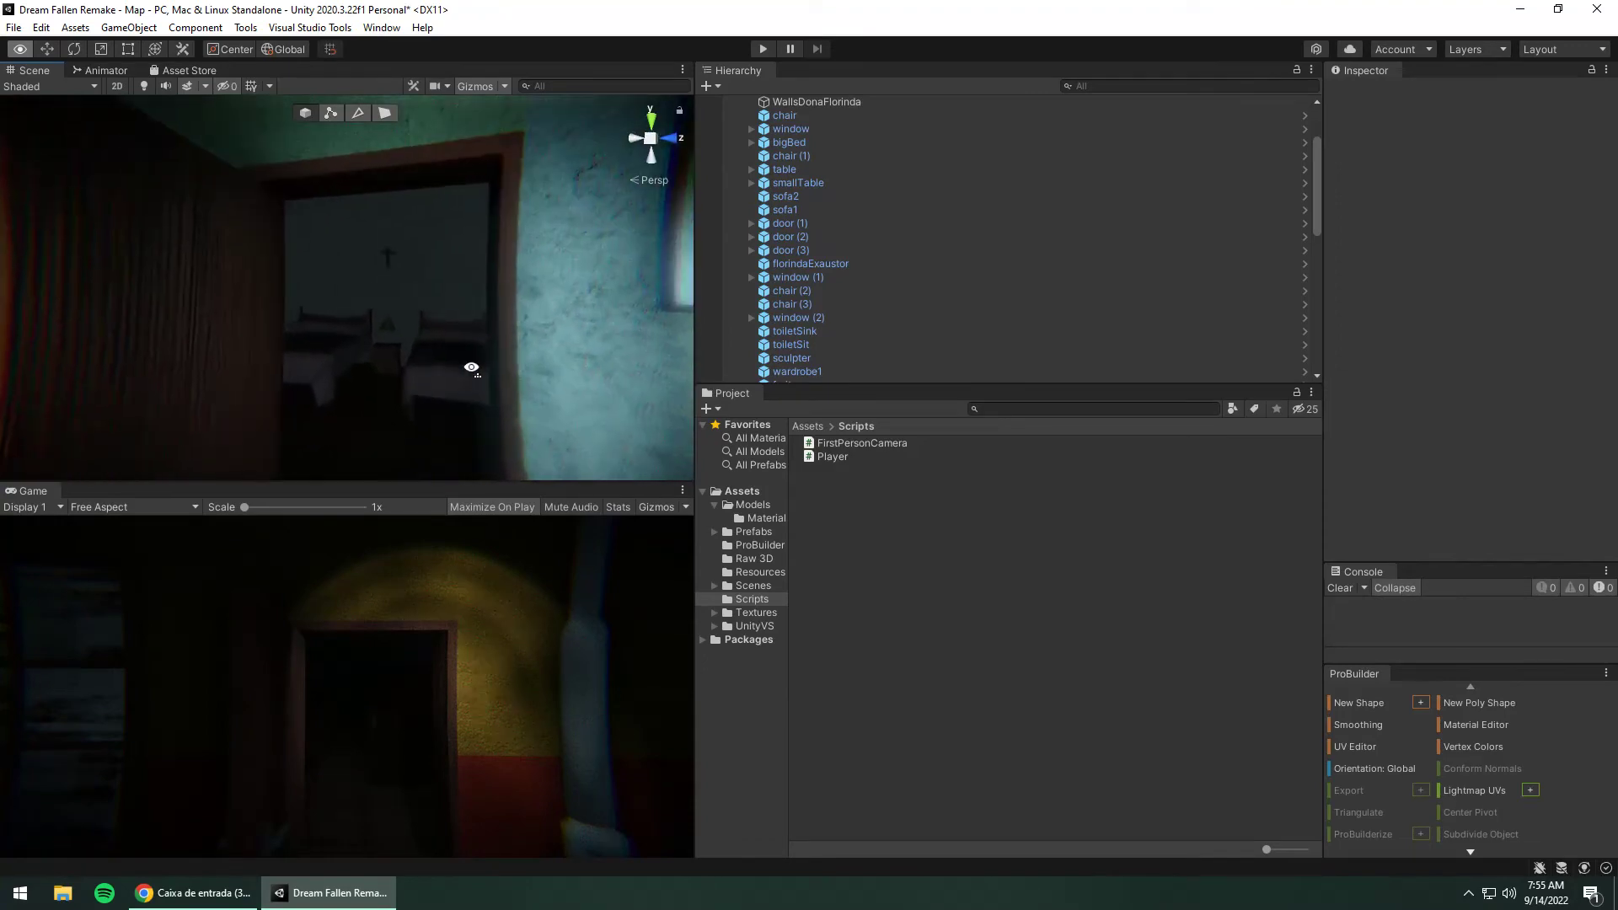
pyautogui.moveTo(471, 367)
pyautogui.mouseDown(button='right')
pyautogui.moveTo(306, 424)
pyautogui.moveTo(593, 414)
pyautogui.moveTo(183, 343)
pyautogui.moveTo(523, 382)
pyautogui.moveTo(228, 351)
pyautogui.moveTo(314, 447)
pyautogui.moveTo(447, 364)
pyautogui.moveTo(600, 563)
pyautogui.mouseUp(button='right')
pyautogui.click(339, 403)
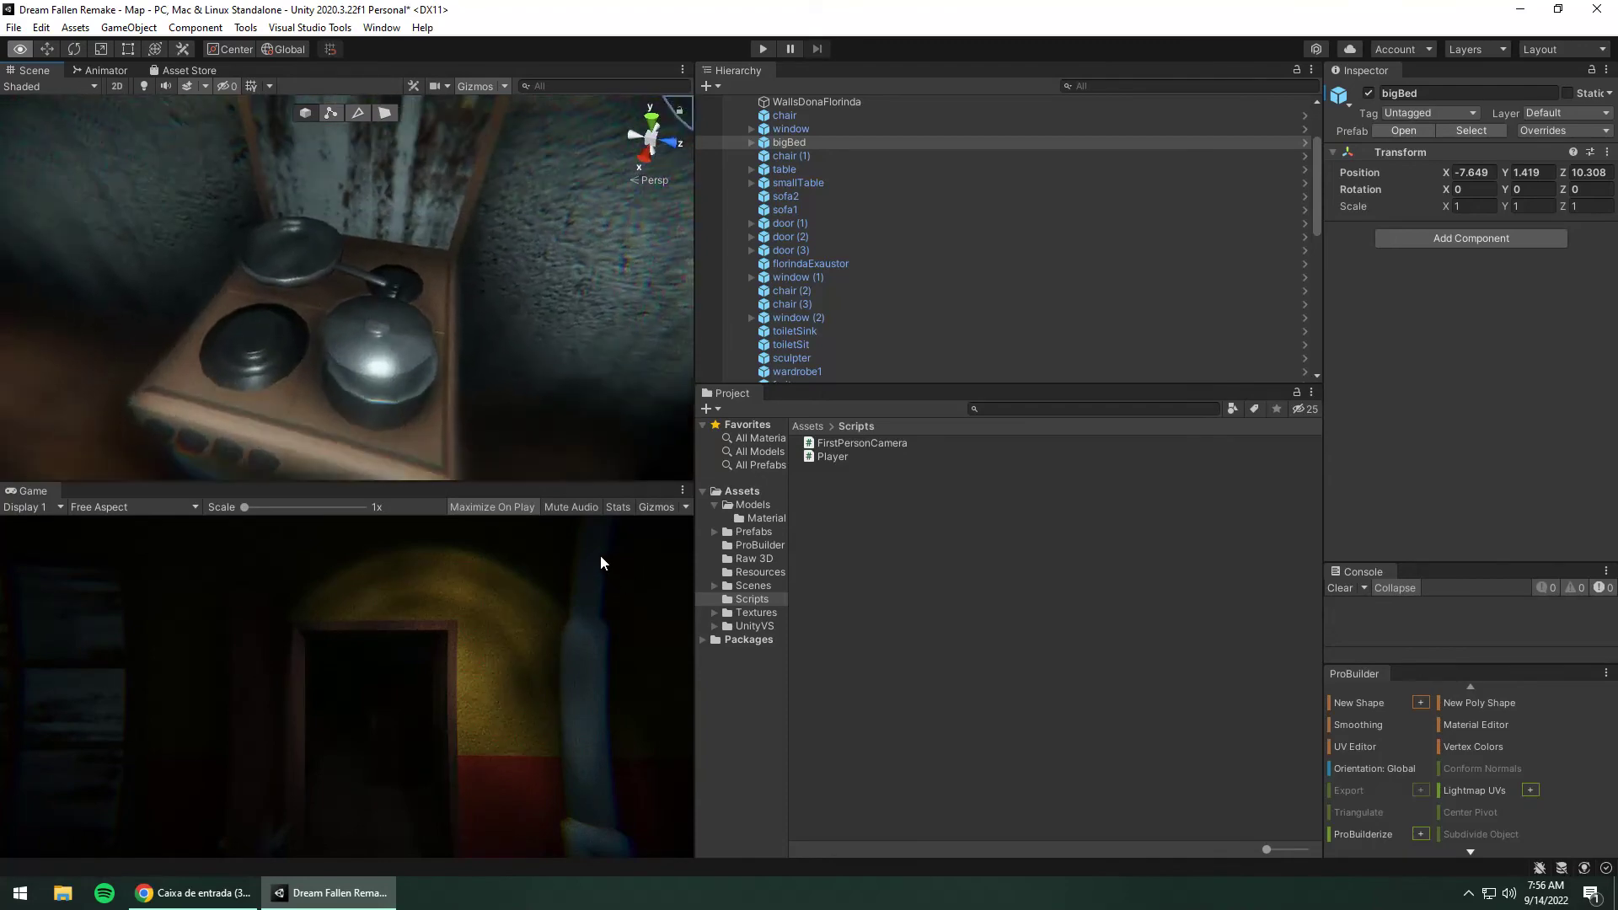
# Select the oven's pan1 and shift it on the stovetop to X 0.474, Z -12.911.
pyautogui.moveTo(600, 563); pyautogui.dragTo(591, 352, button='right')
pyautogui.click(479, 324)
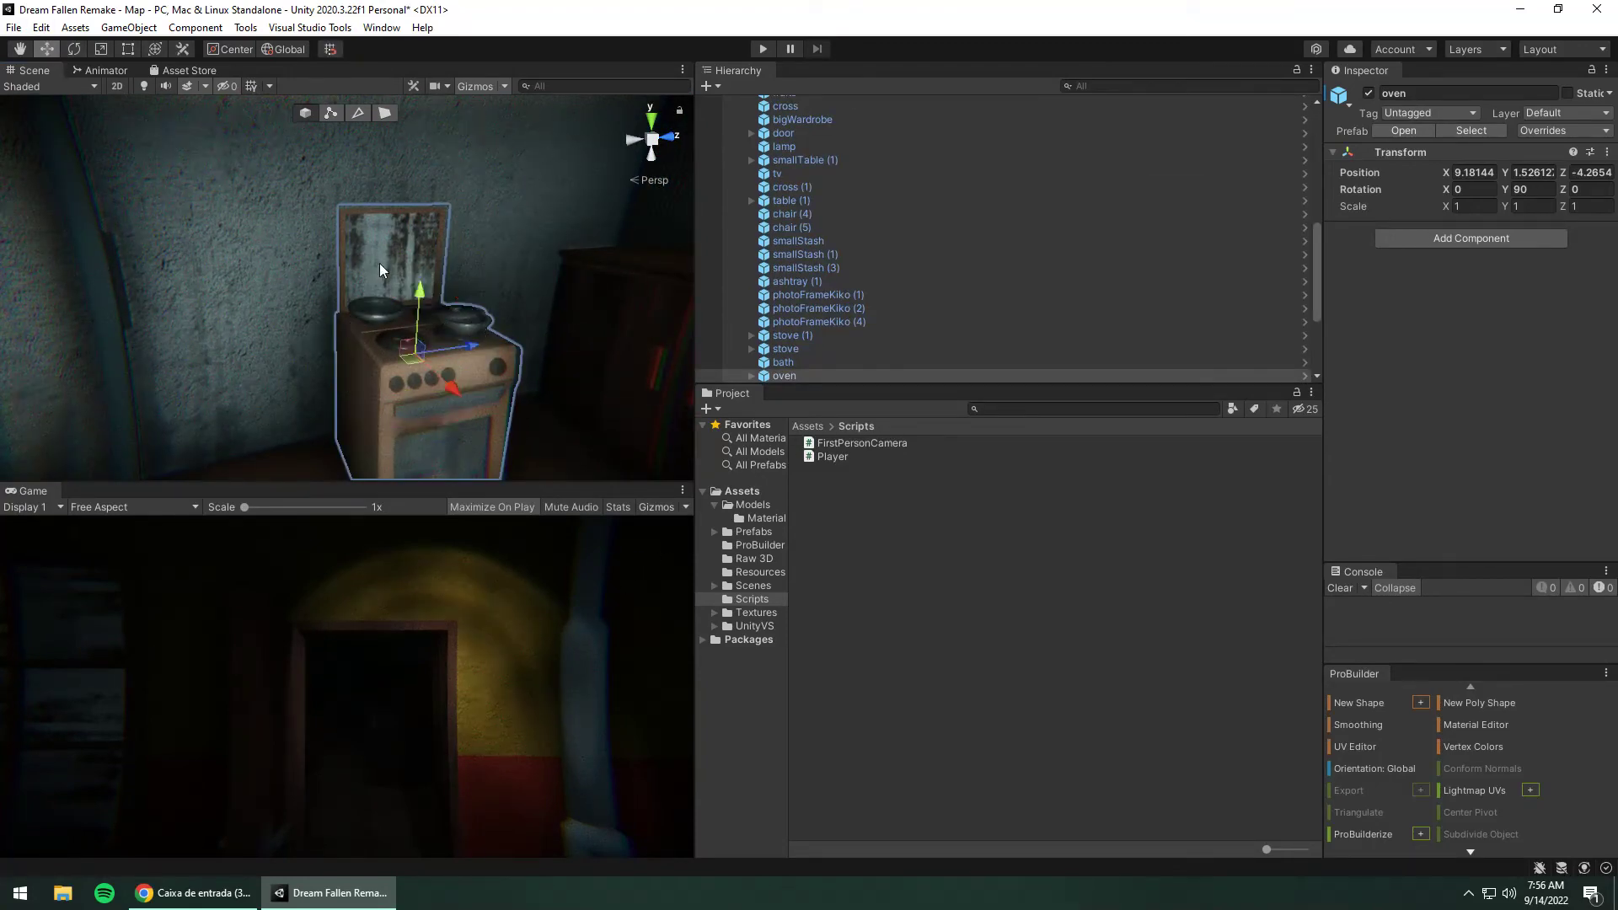
pyautogui.click(473, 321)
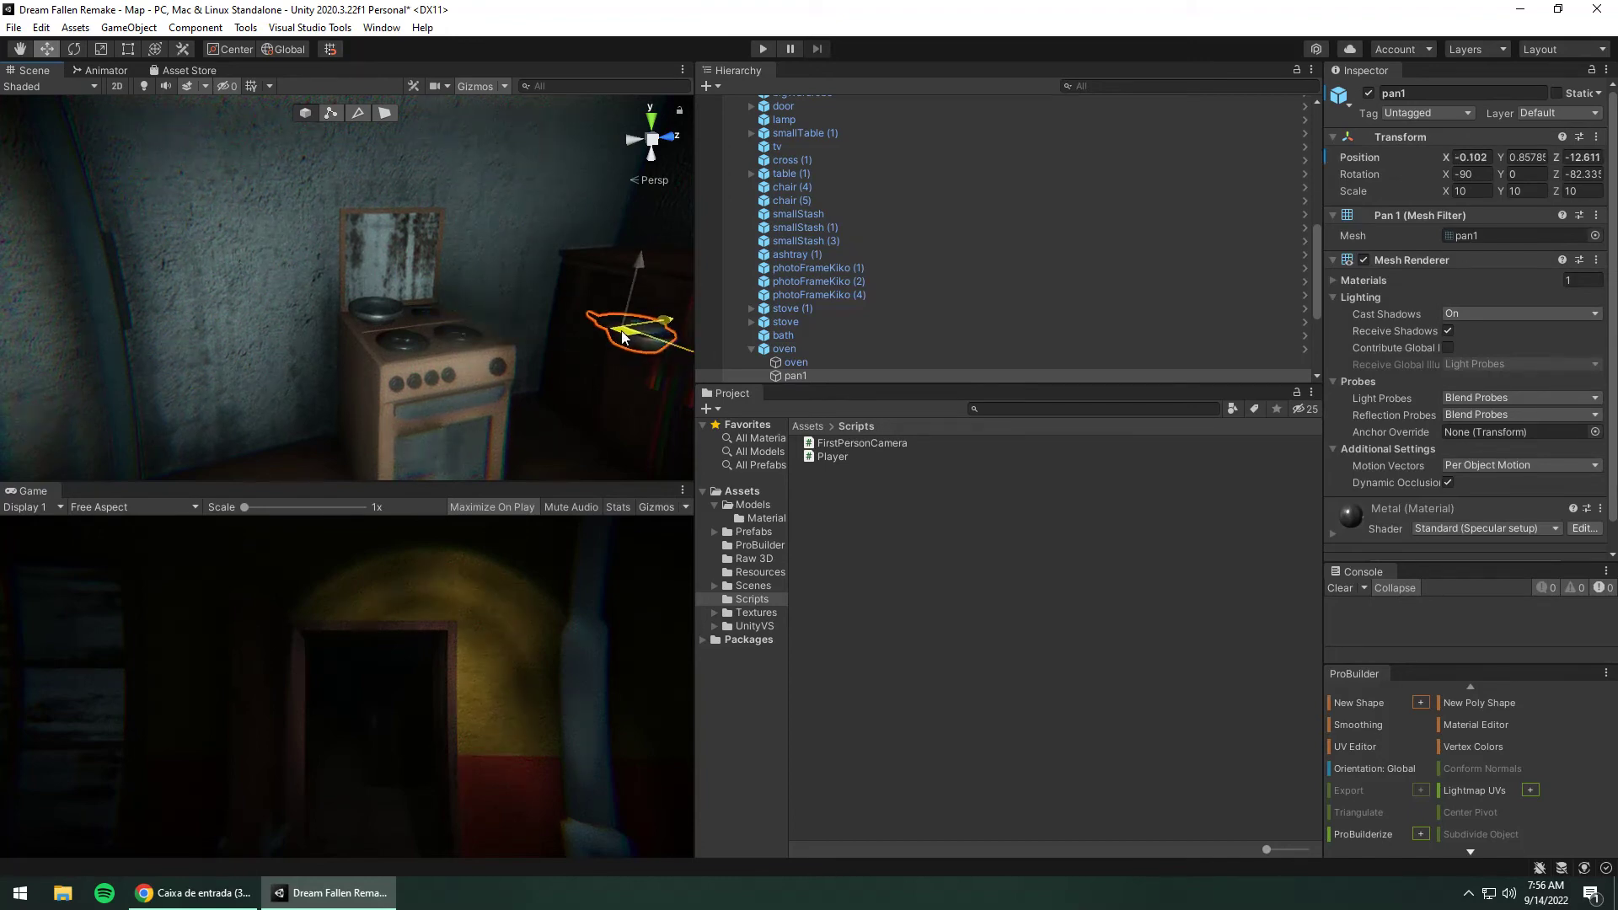
pyautogui.moveTo(622, 337); pyautogui.dragTo(625, 336)
pyautogui.moveTo(625, 335)
pyautogui.mouseDown(button='right')
pyautogui.moveTo(521, 296)
pyautogui.moveTo(428, 325)
pyautogui.mouseUp(button='right')
pyautogui.moveTo(428, 325); pyautogui.dragTo(434, 329)
pyautogui.moveTo(433, 329); pyautogui.dragTo(337, 328, button='right')
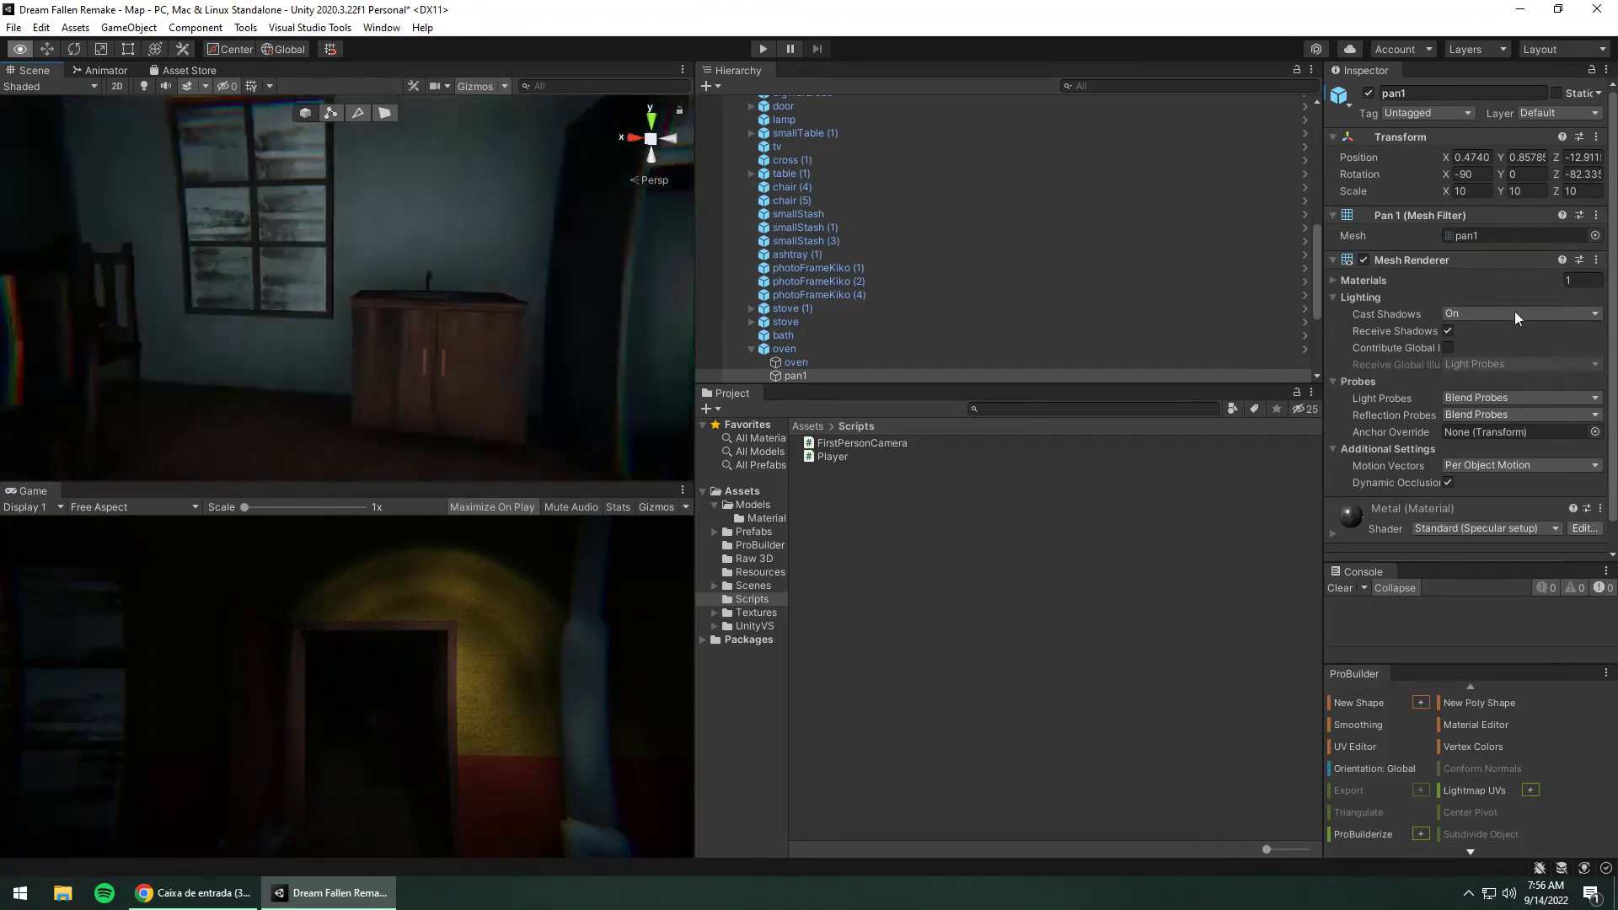
pyautogui.moveTo(1515, 316); pyautogui.dragTo(603, 290, button='right')
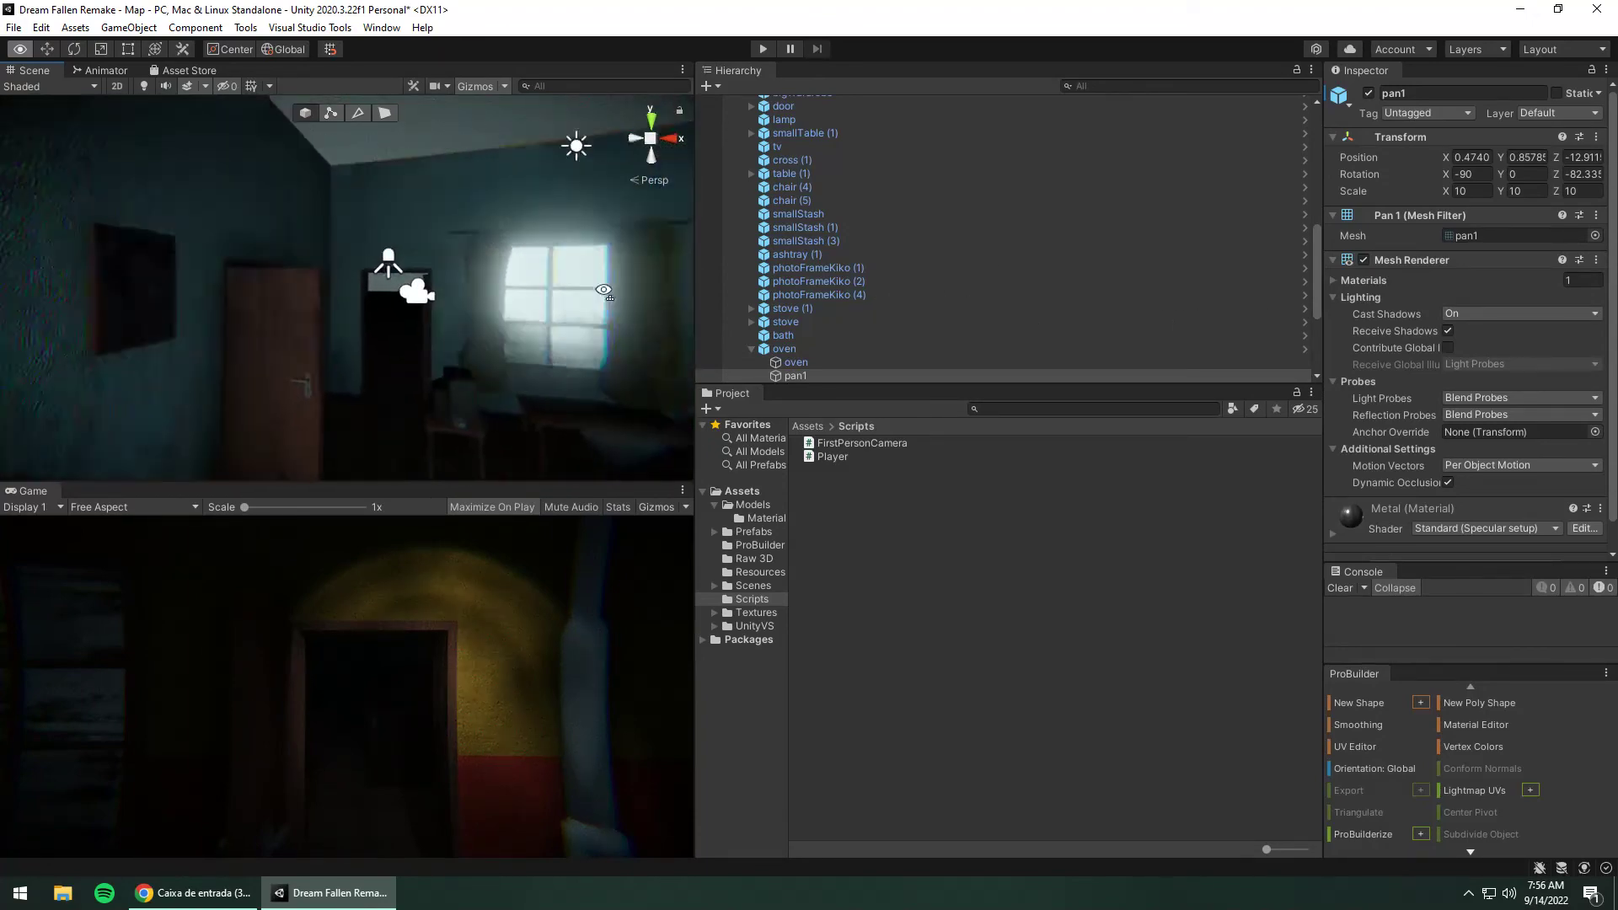
pyautogui.moveTo(604, 290)
pyautogui.mouseDown(button='right')
pyautogui.moveTo(1500, 341)
pyautogui.moveTo(711, 327)
pyautogui.moveTo(949, 281)
pyautogui.moveTo(1358, 277)
pyautogui.moveTo(851, 266)
pyautogui.moveTo(1120, 251)
pyautogui.moveTo(989, 306)
pyautogui.moveTo(1556, 301)
pyautogui.mouseUp(button='right')
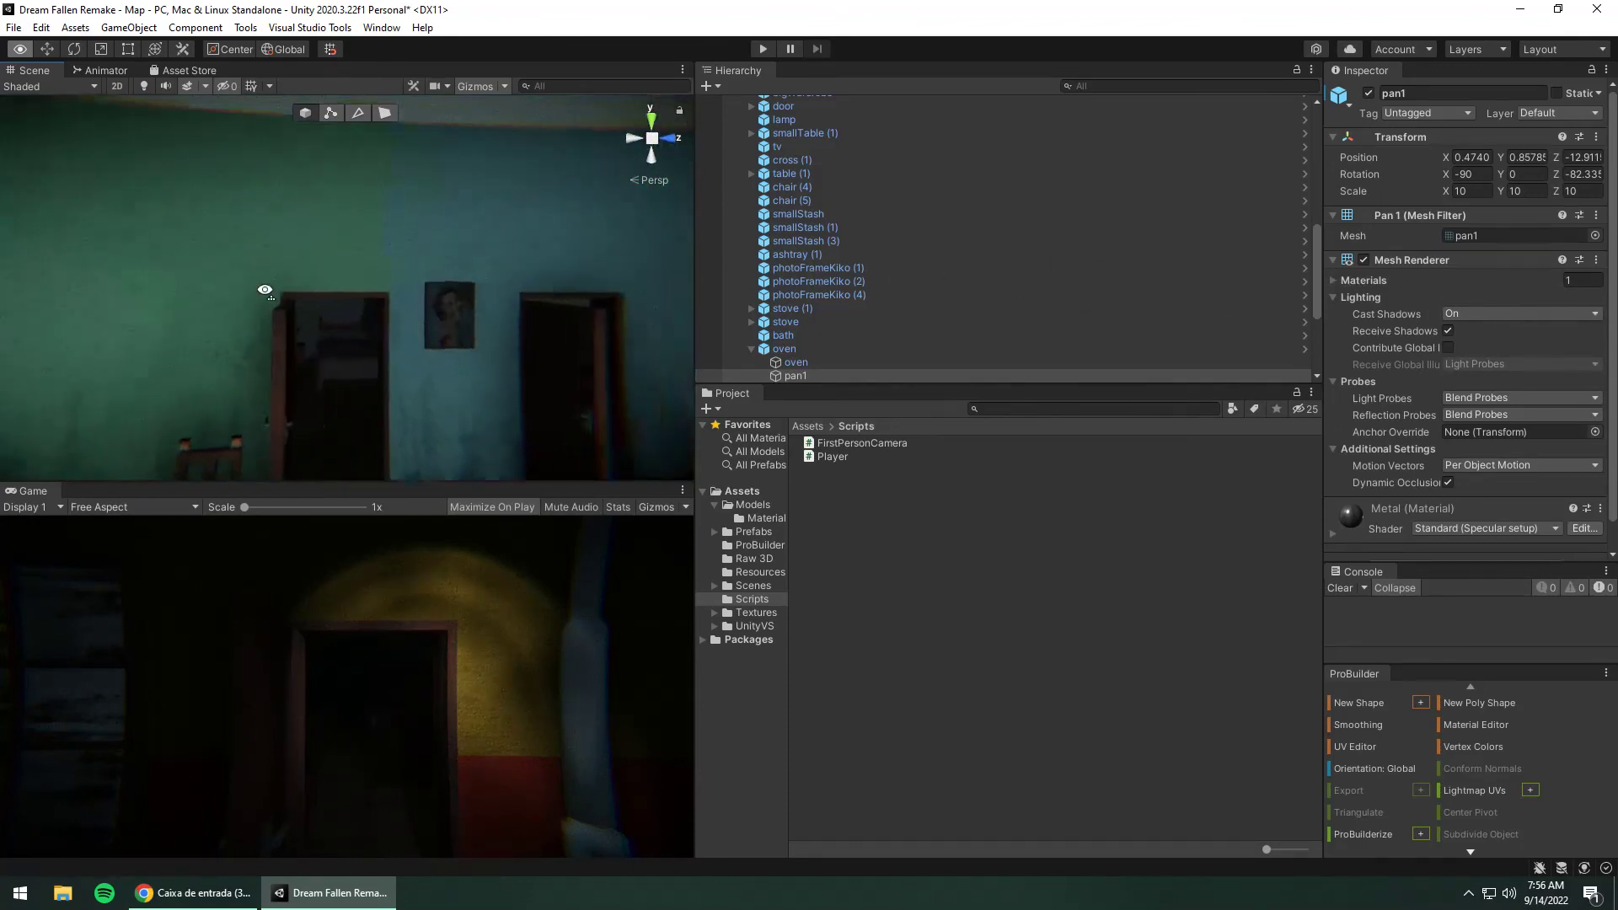
pyautogui.moveTo(852, 308)
pyautogui.mouseDown(button='right')
pyautogui.moveTo(988, 316)
pyautogui.moveTo(934, 296)
pyautogui.mouseUp(button='right')
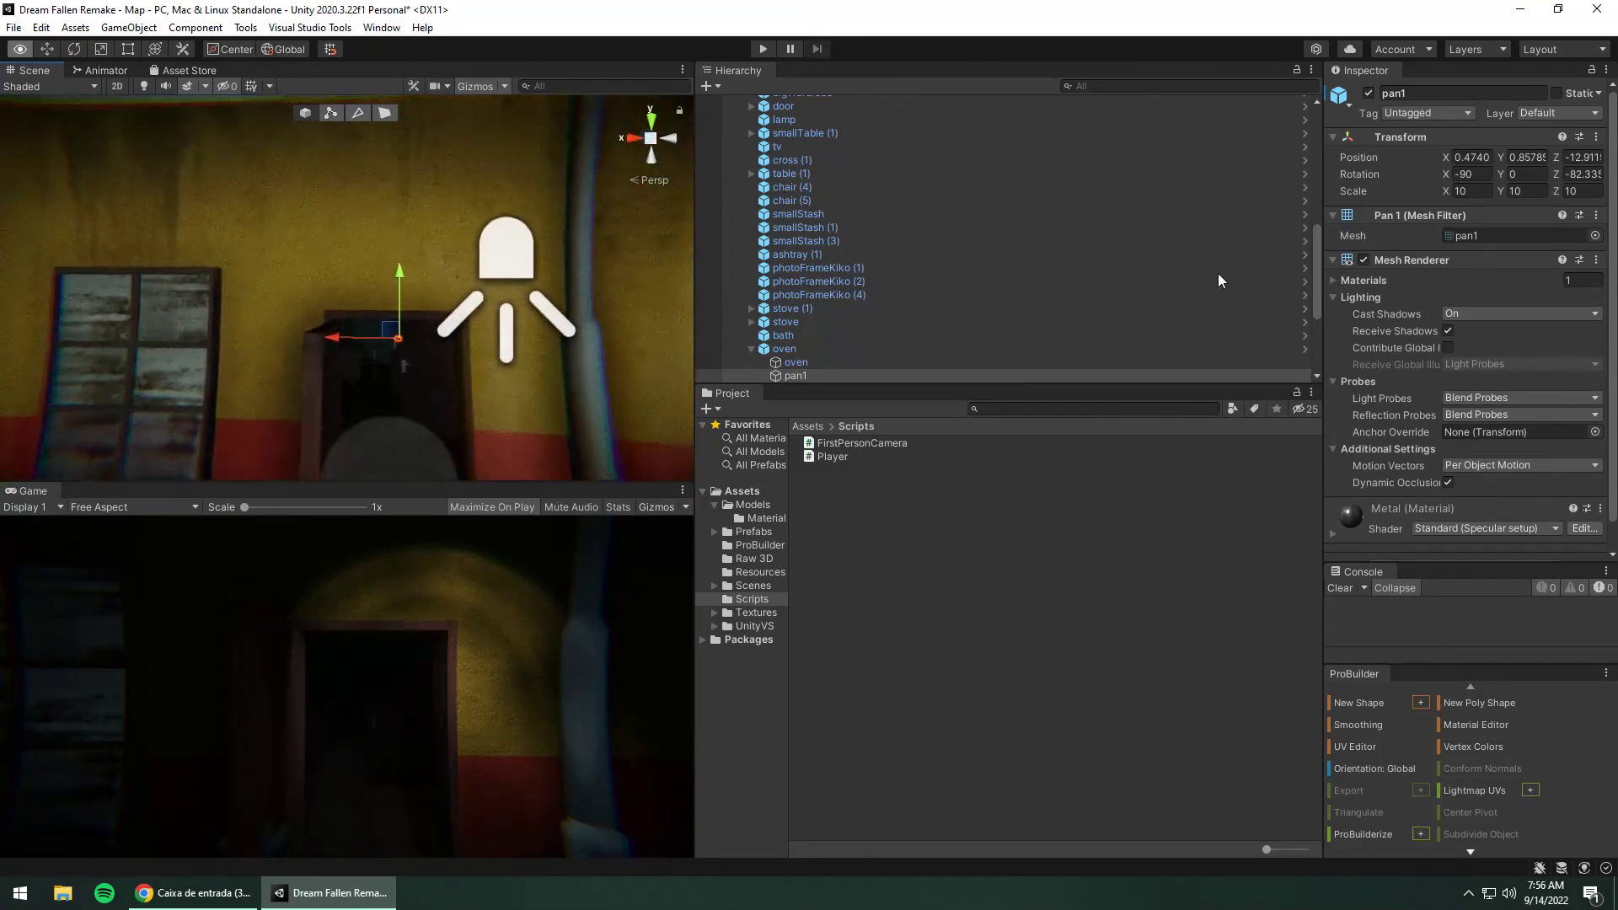
pyautogui.moveTo(1226, 317); pyautogui.dragTo(1220, 297, button='right')
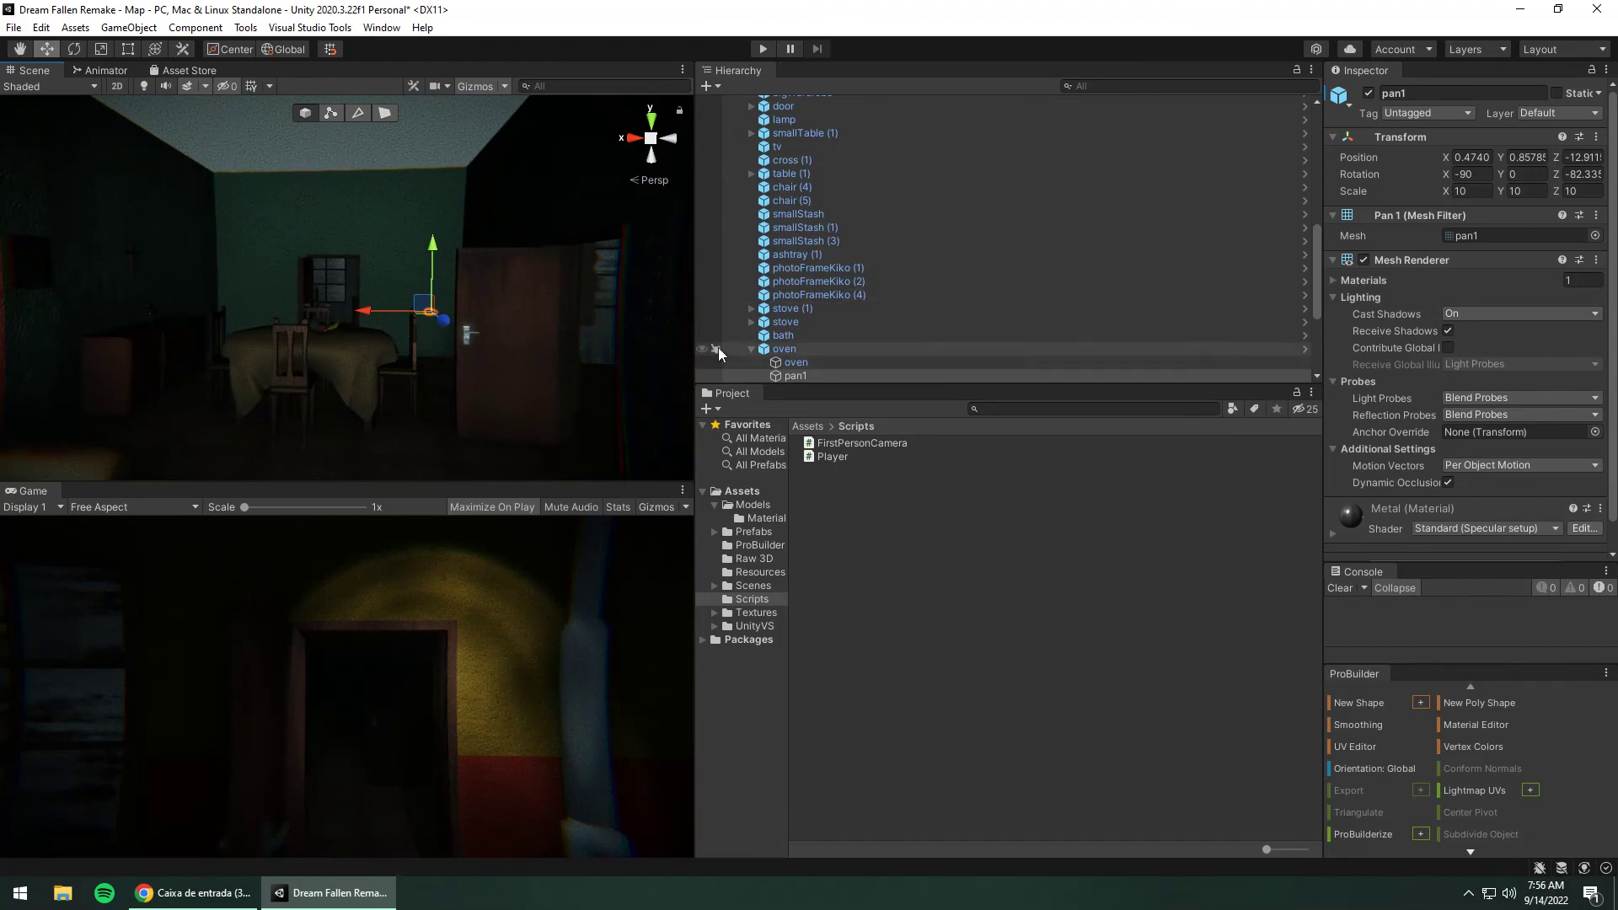